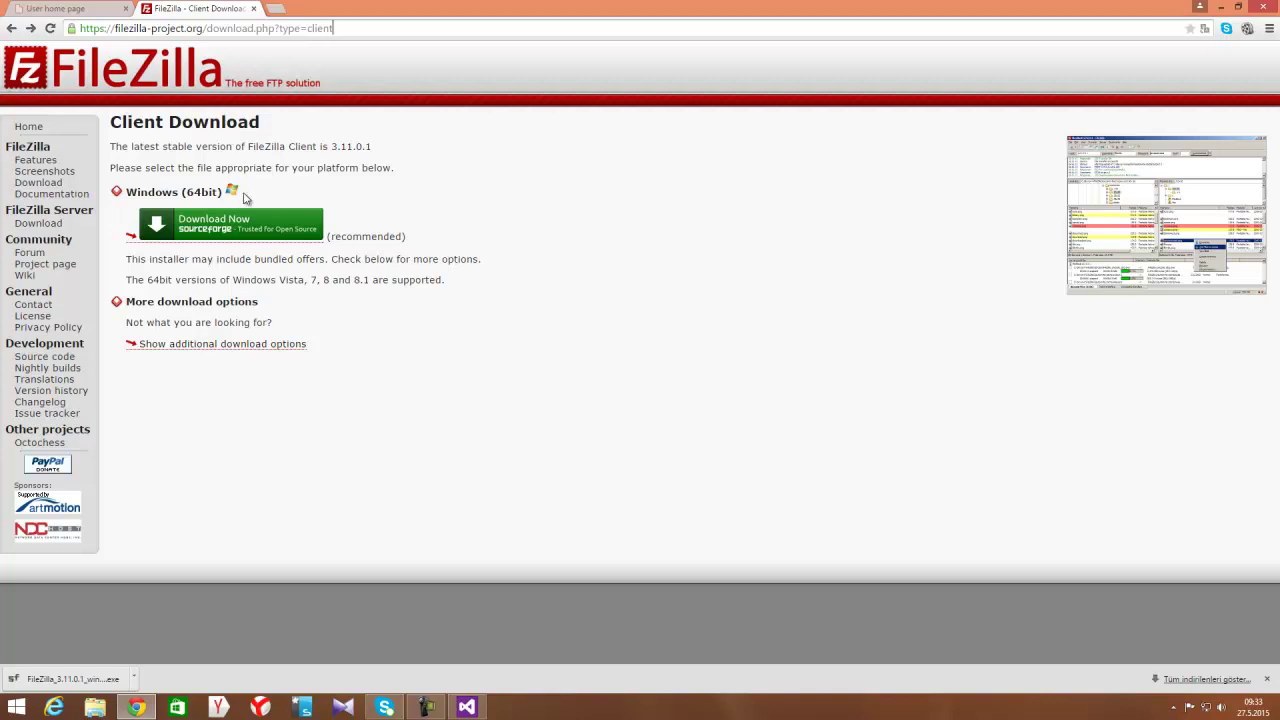
Run the downloaded FileZilla 3.11.0.1 win64 installer from Chrome's download bar
{"action": "left_click", "coordinate": [50, 679]}
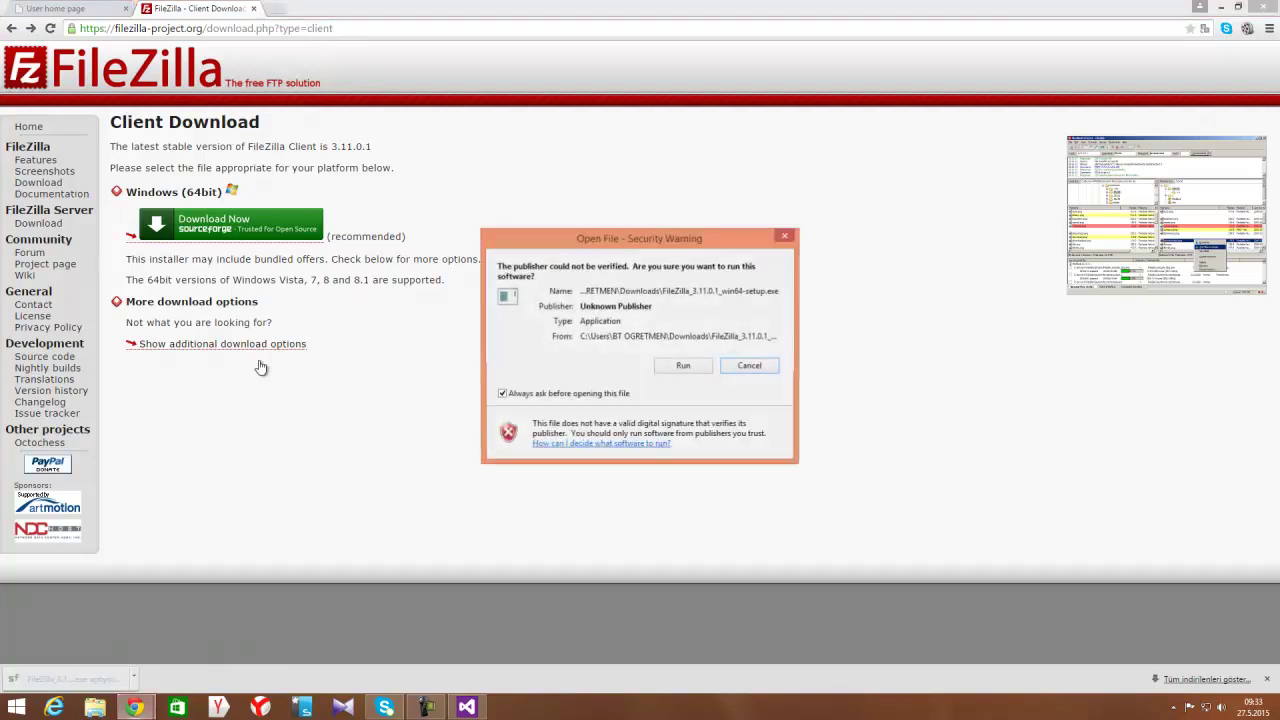
Allow the unverified installer to run and decline the Qihoo 360 offer
{"action": "left_click", "coordinate": [672, 366]}
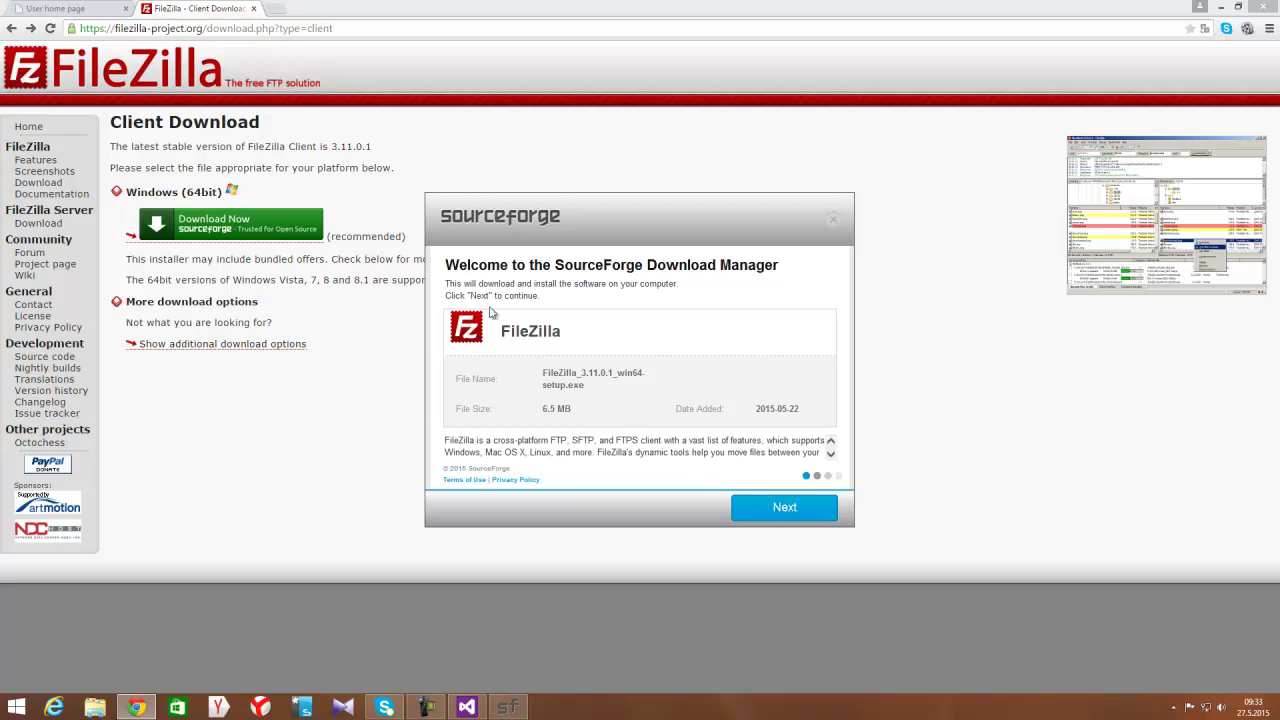
{"action": "left_click", "coordinate": [786, 509]}
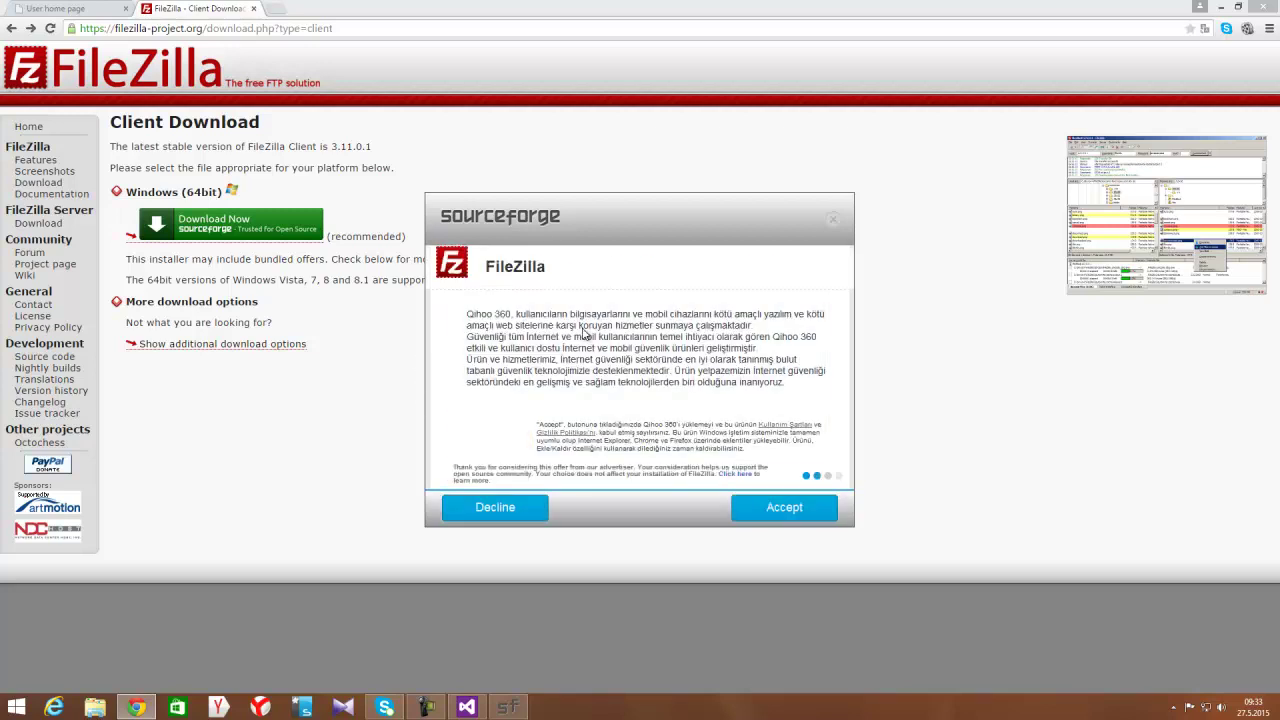
{"action": "left_click", "coordinate": [517, 509]}
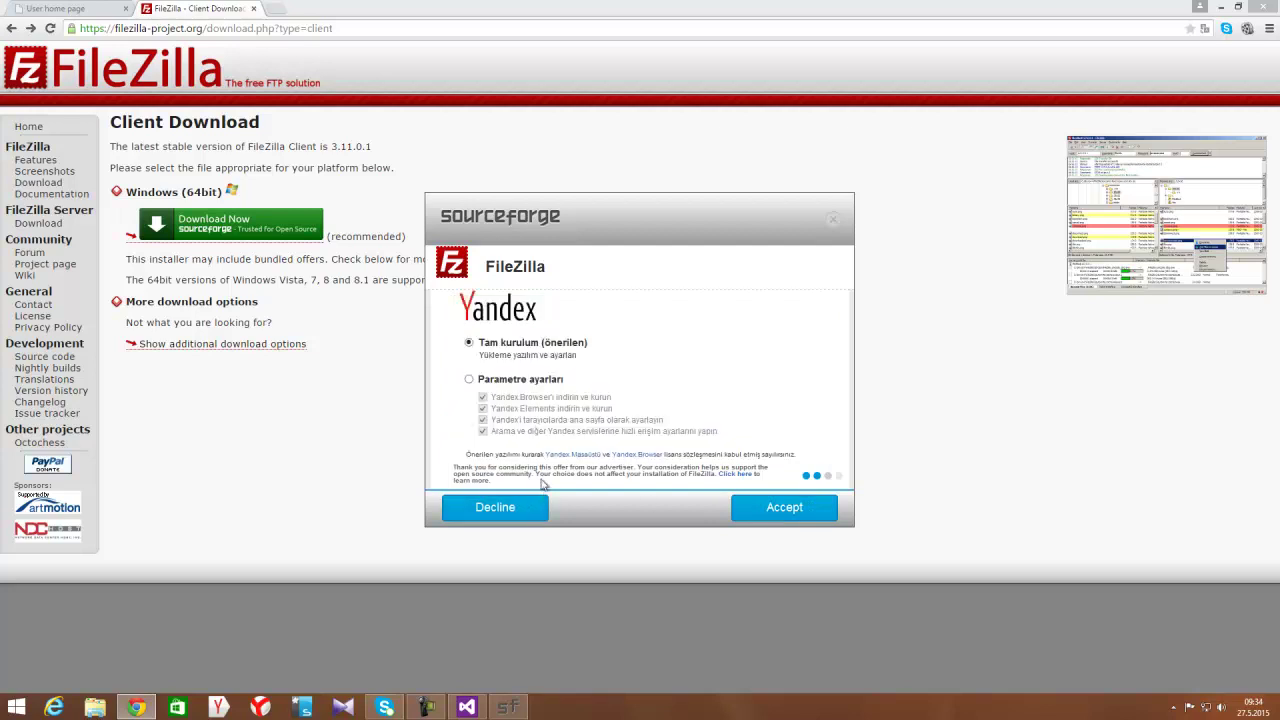
Untick all bundled Yandex options, finish the FileZilla download and start installing it
{"action": "left_click", "coordinate": [469, 380]}
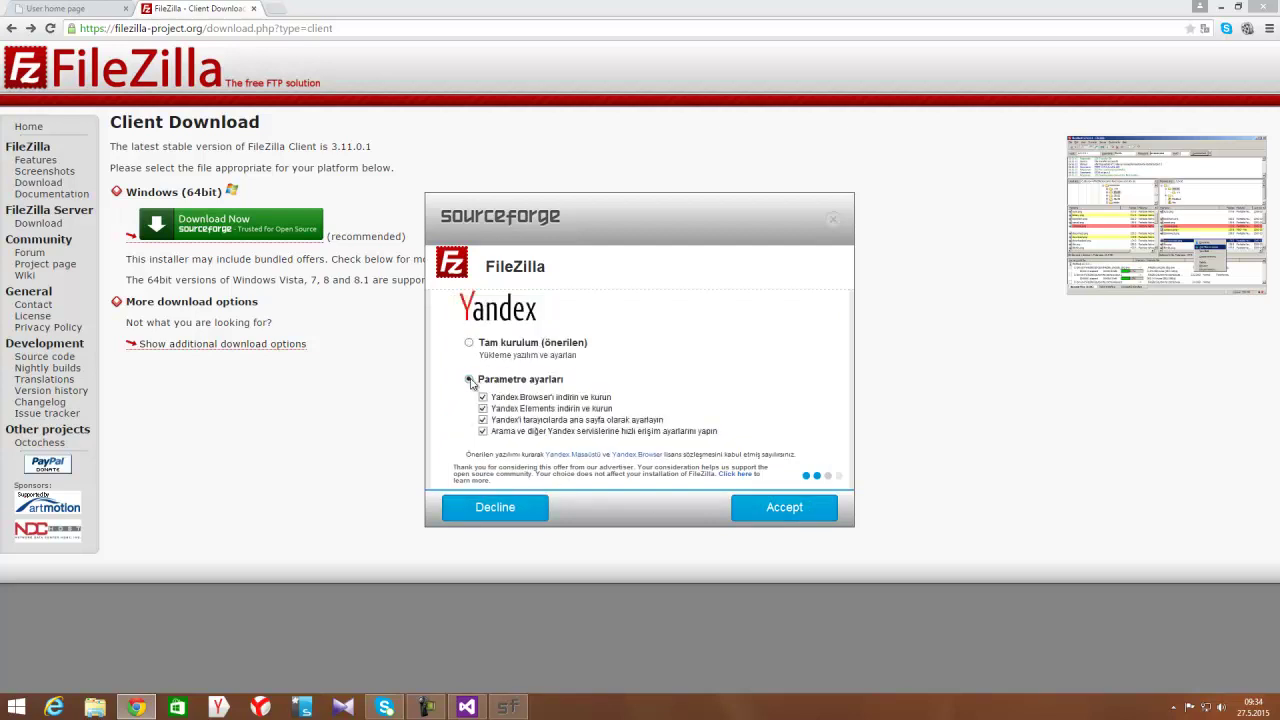
{"action": "left_click", "coordinate": [483, 409]}
{"action": "left_click", "coordinate": [483, 420]}
{"action": "left_click", "coordinate": [483, 431]}
{"action": "left_click", "coordinate": [779, 512]}
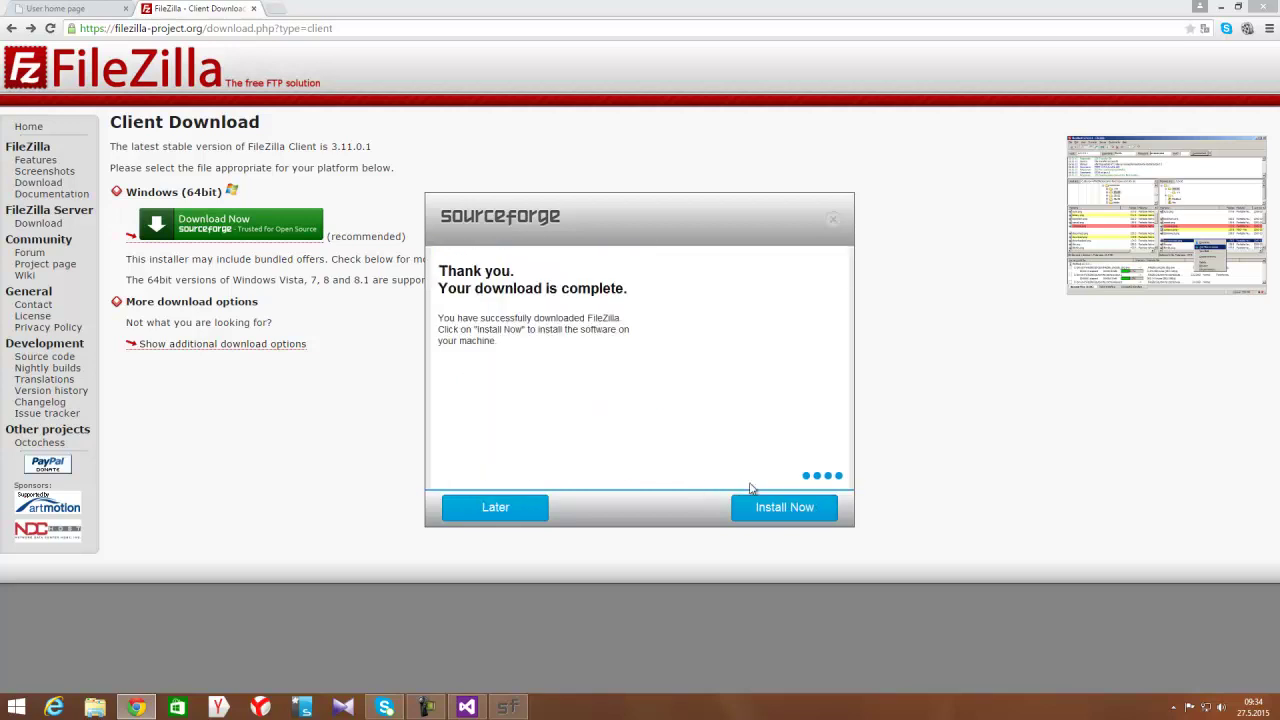
{"action": "left_click", "coordinate": [753, 500]}
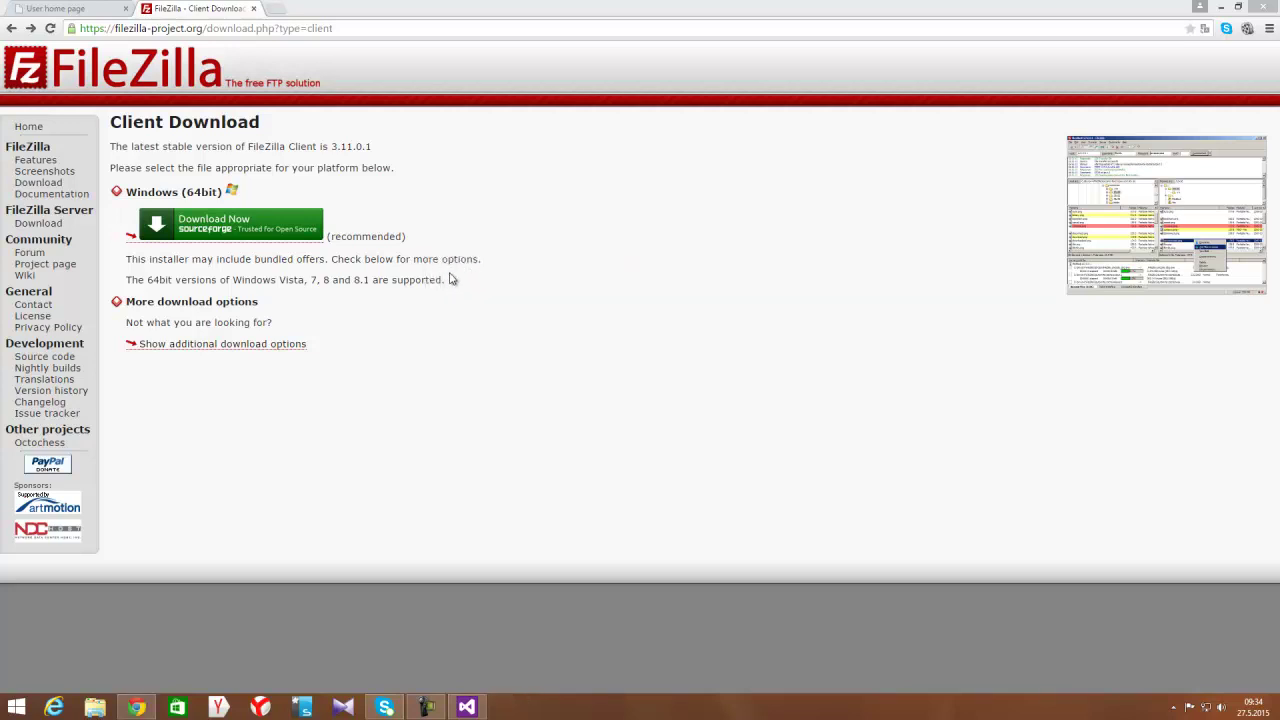
Accept the licence and install over the previous FileZilla version, checking the 64bit download page meanwhile
{"action": "left_click", "coordinate": [721, 461]}
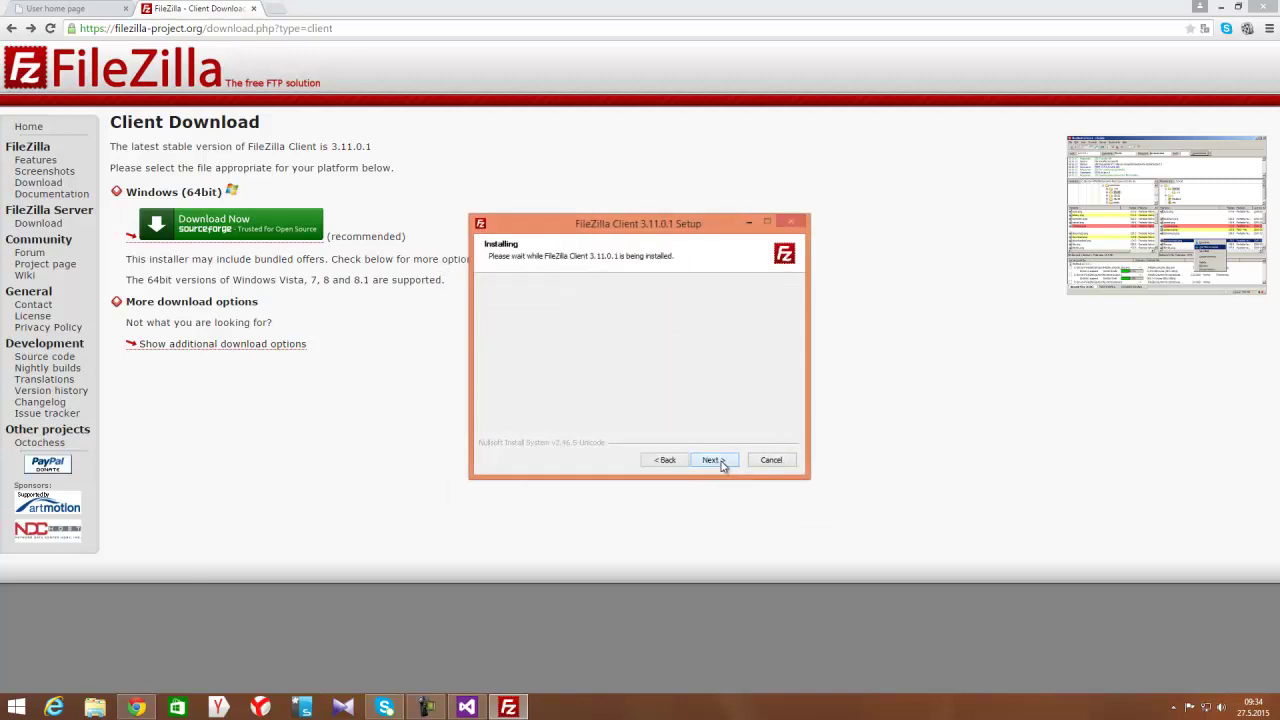
{"action": "left_click", "coordinate": [721, 461]}
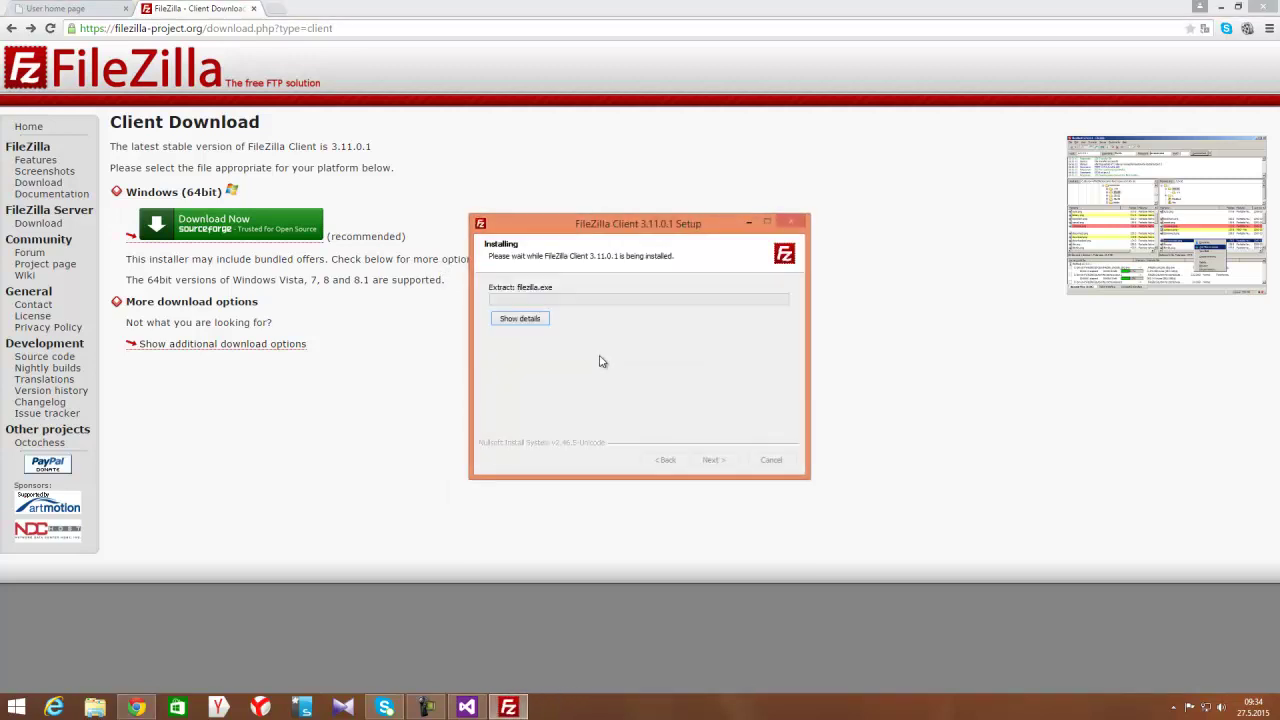
{"action": "left_click", "coordinate": [522, 318]}
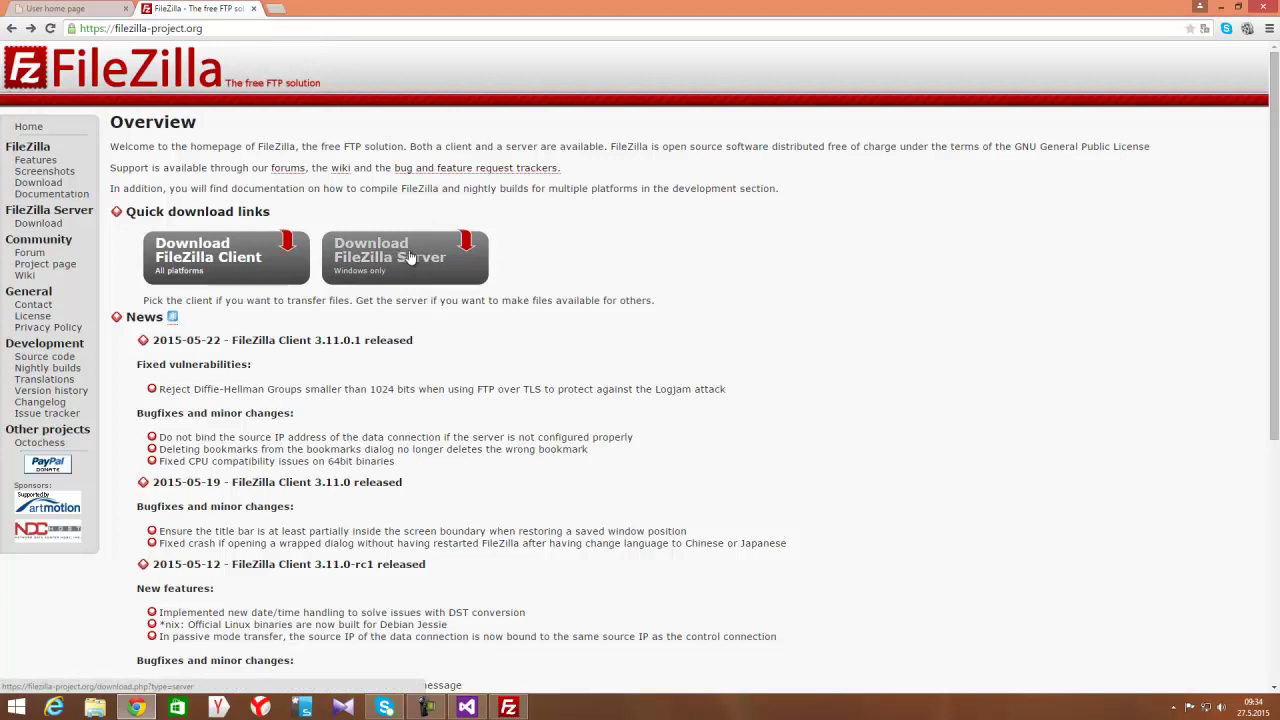
{"action": "left_click", "coordinate": [228, 265]}
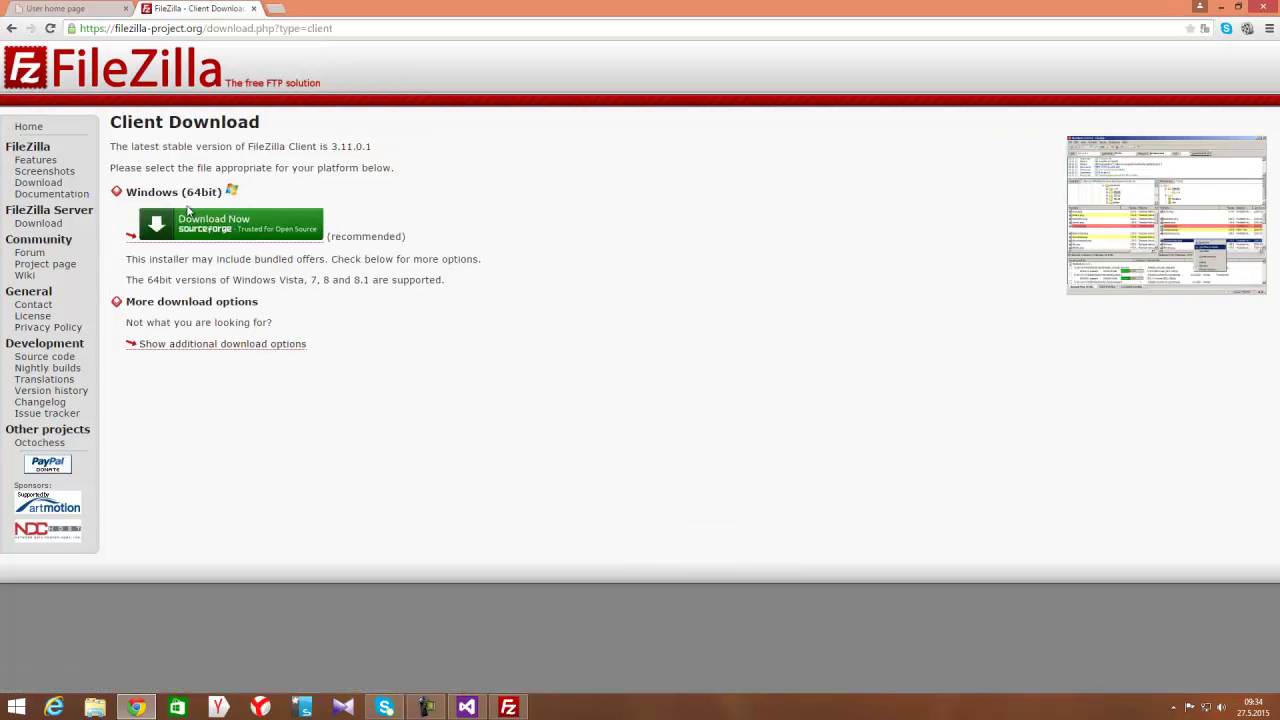
{"action": "double_click", "coordinate": [199, 191]}
Finish setup, launch FileZilla and dismiss its welcome, then return to the Somee user home page
{"action": "left_click", "coordinate": [505, 705]}
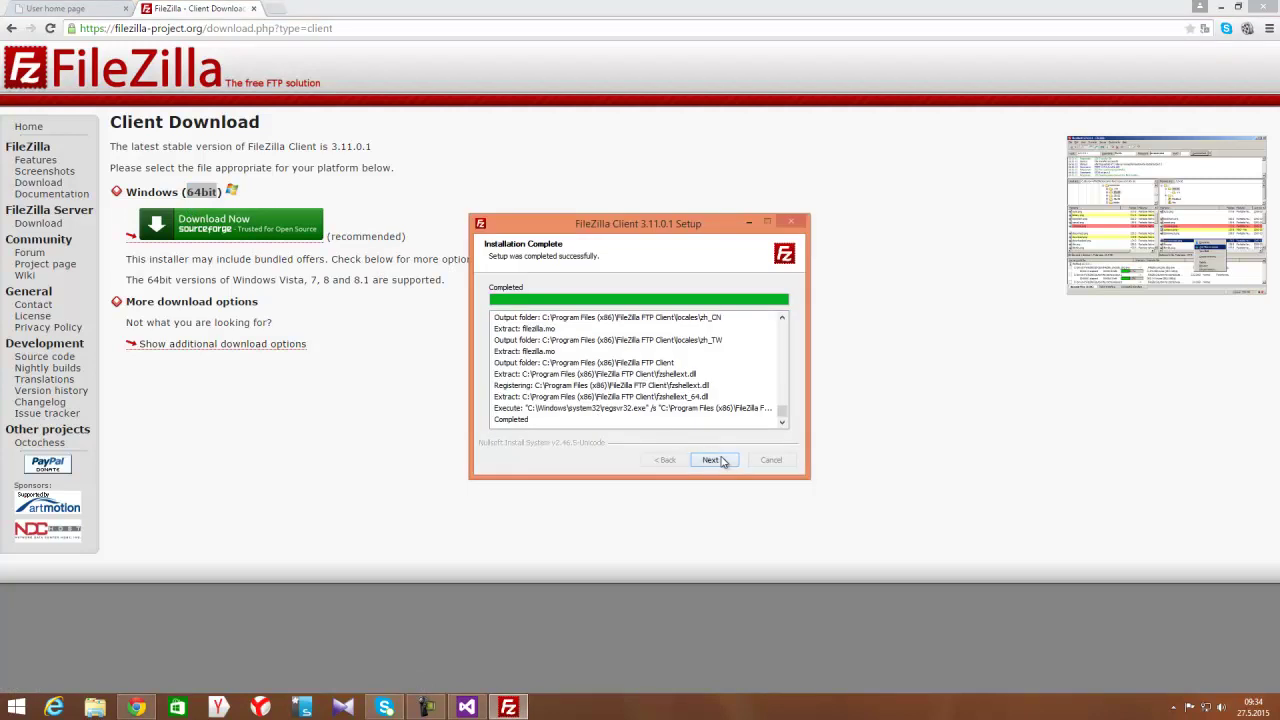
{"action": "left_click", "coordinate": [718, 460]}
{"action": "left_click", "coordinate": [716, 460]}
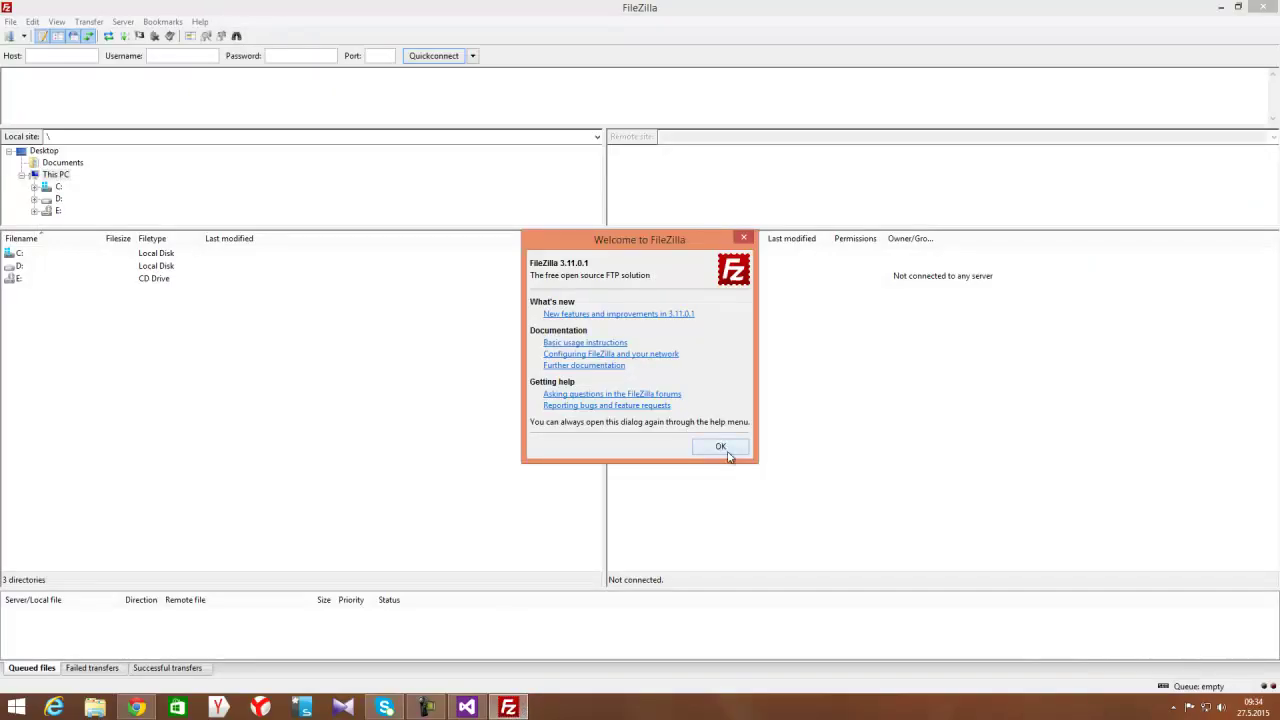
{"action": "left_click", "coordinate": [726, 450]}
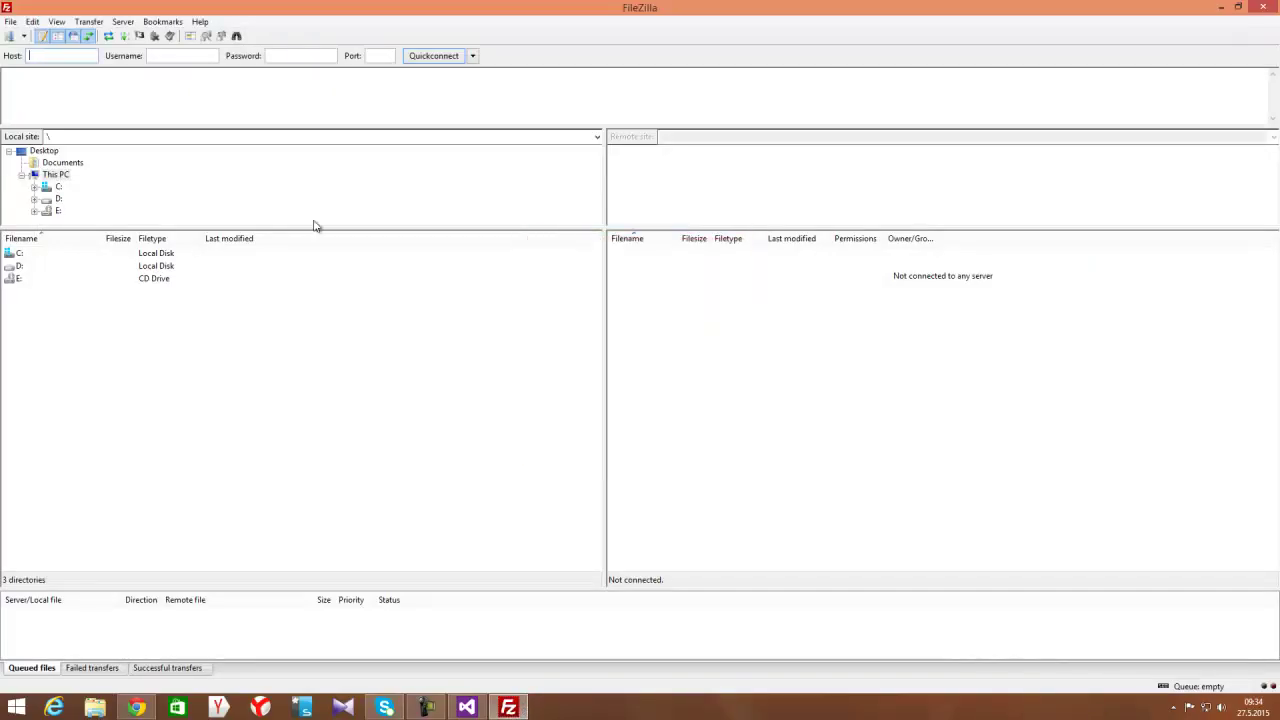
{"action": "left_click", "coordinate": [150, 710]}
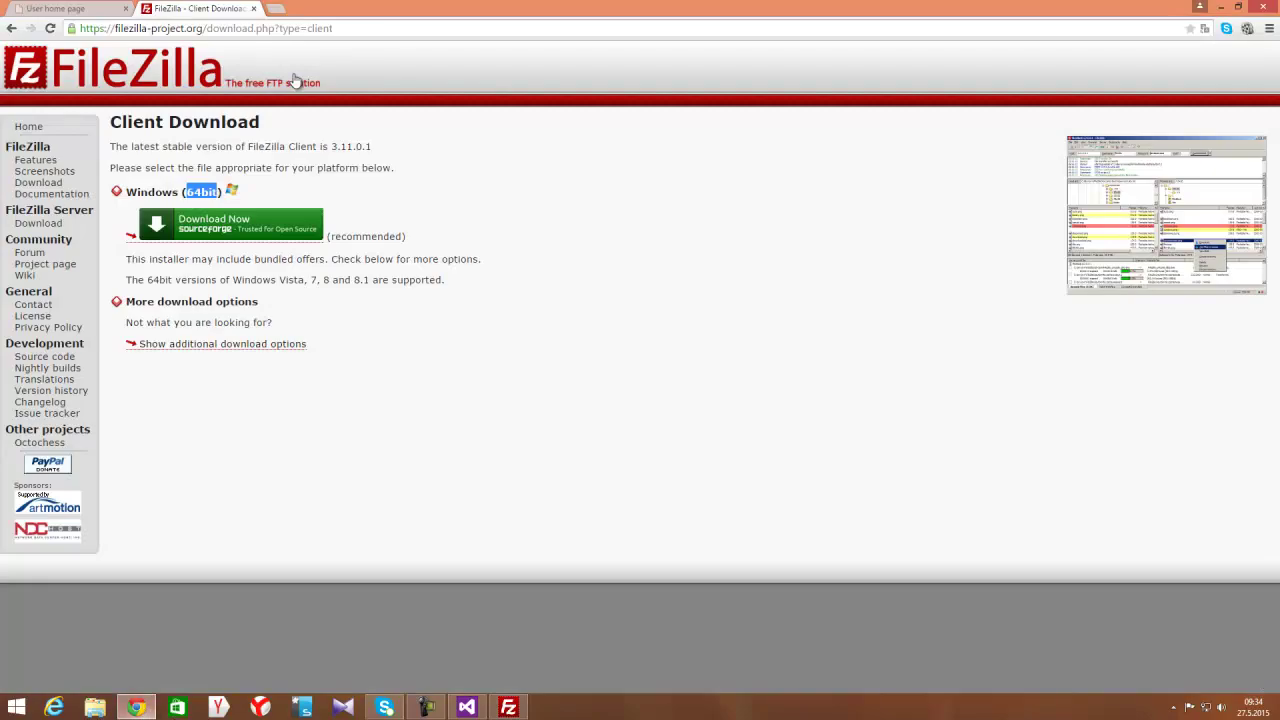
{"action": "key", "text": "ctrl+Tab"}
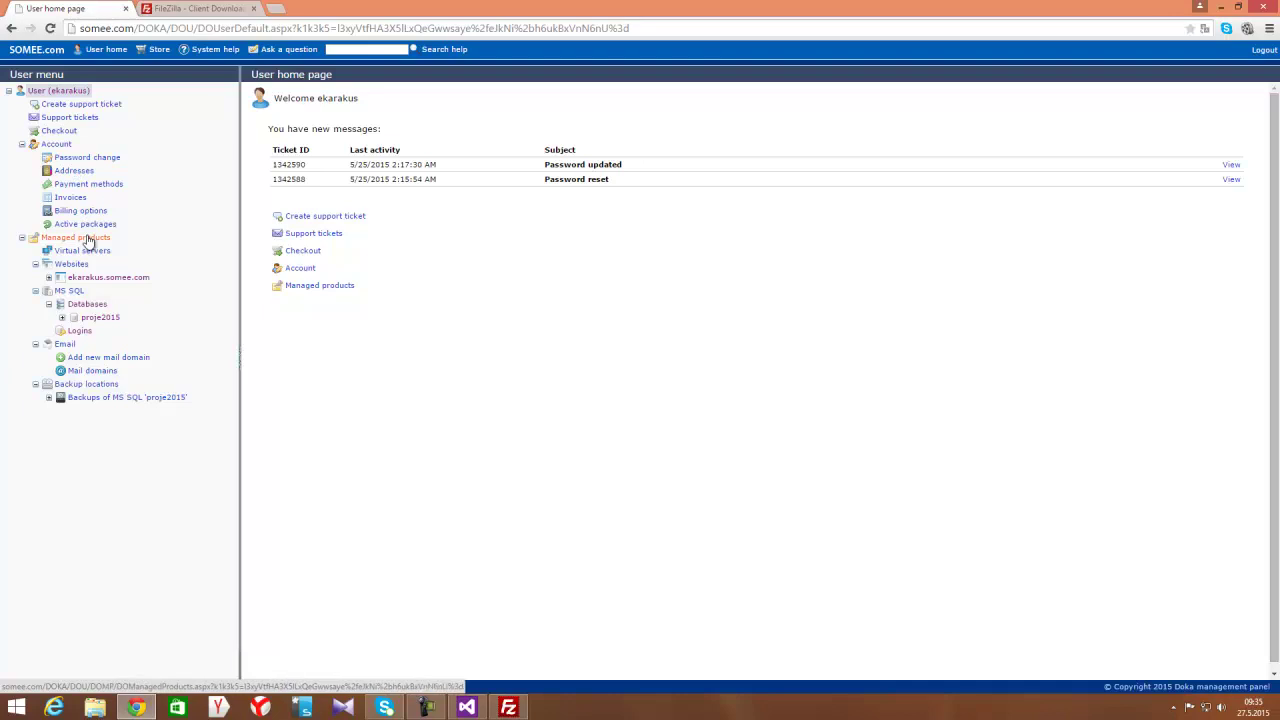
Browse ekarakus.somee.com's properties, File manager and Applications, ending on the Websites list
{"action": "left_click", "coordinate": [88, 240]}
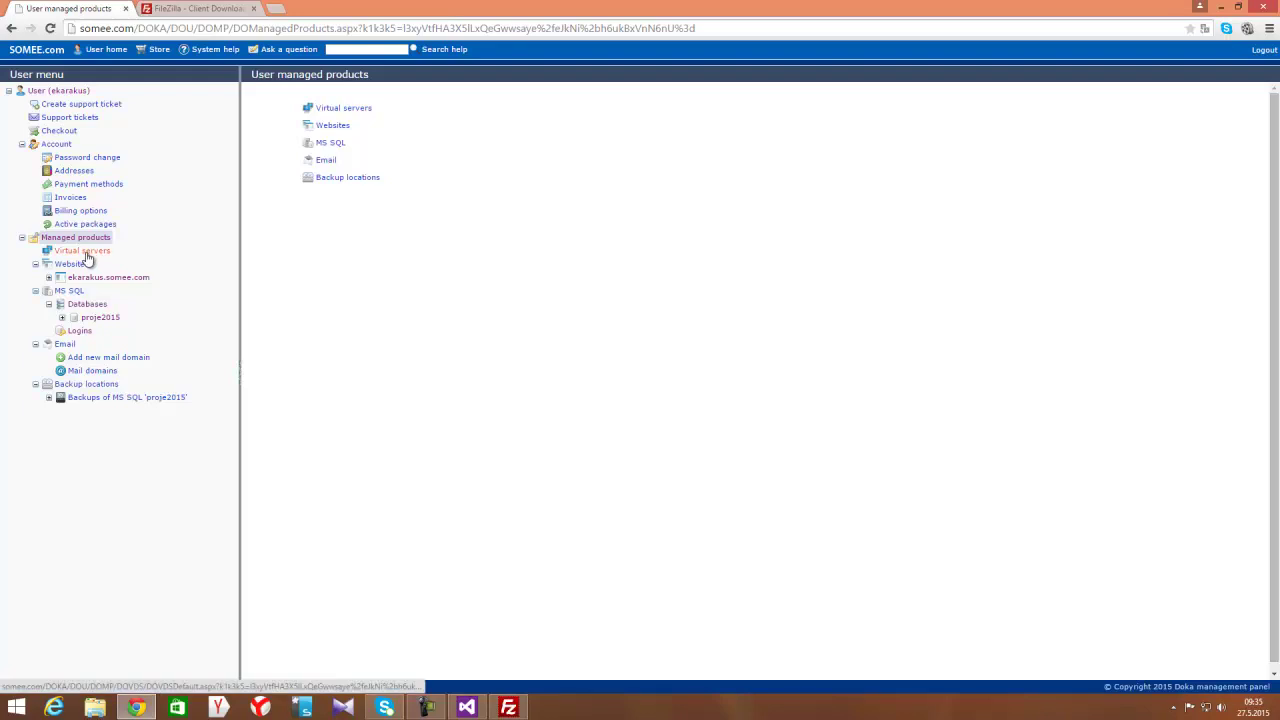
{"action": "left_click", "coordinate": [108, 277]}
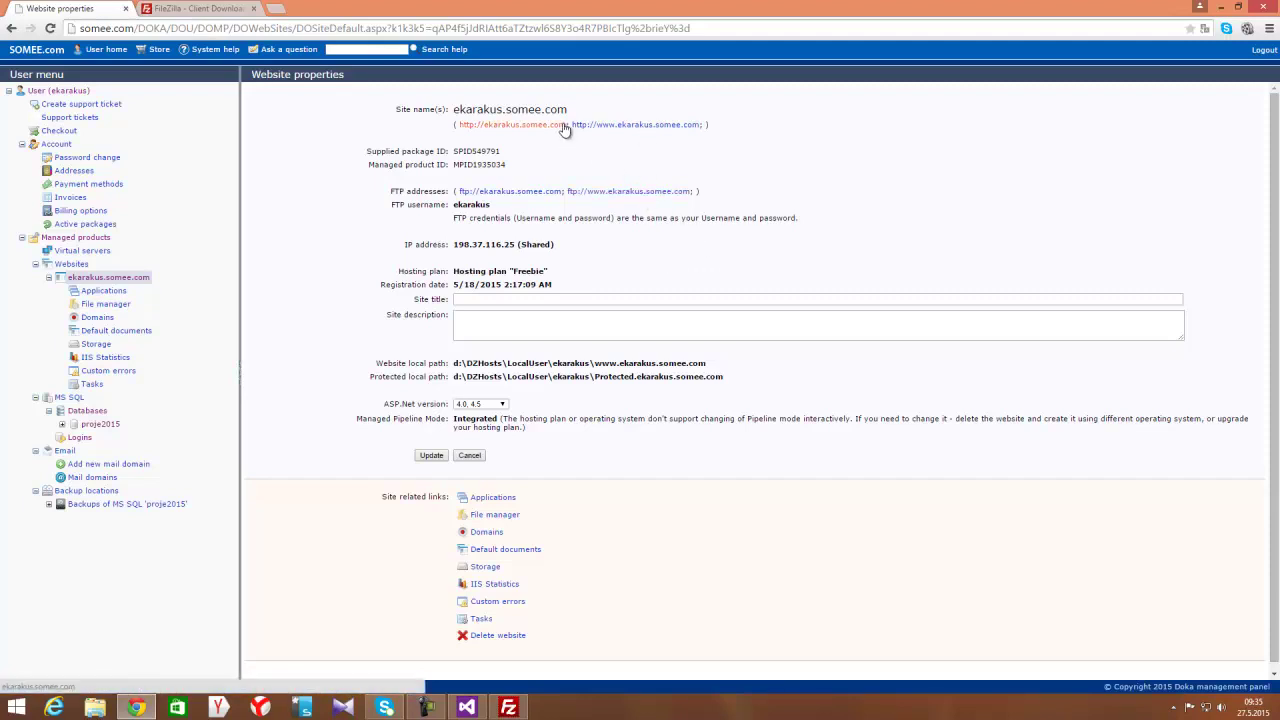
{"action": "scroll", "coordinate": [597, 405], "scroll_direction": "down", "scroll_amount": 1}
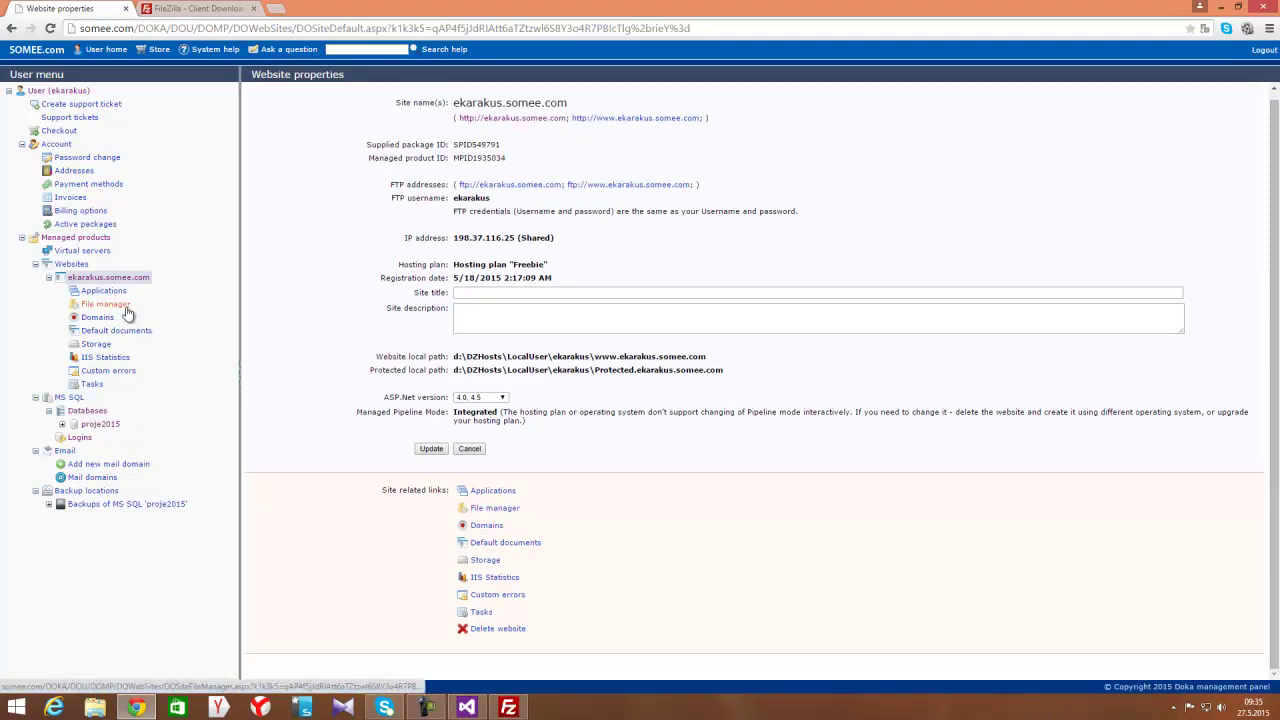
{"action": "left_click", "coordinate": [126, 312]}
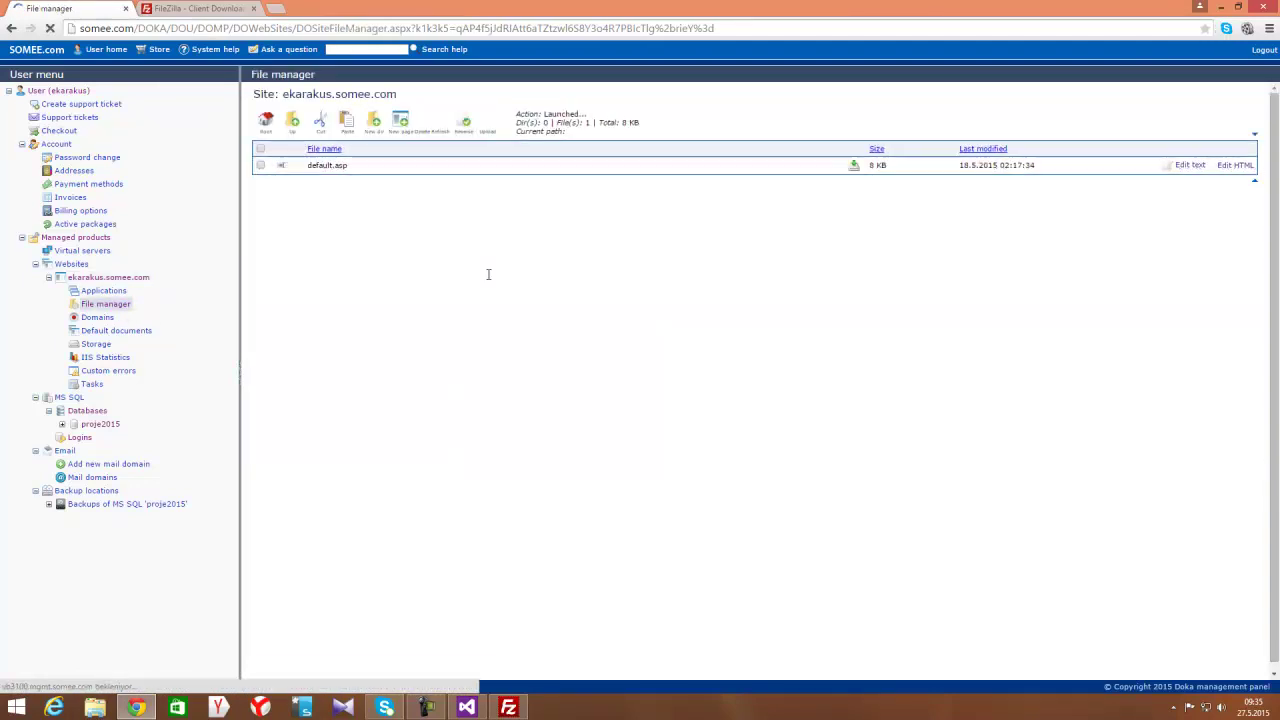
{"action": "left_click", "coordinate": [98, 291]}
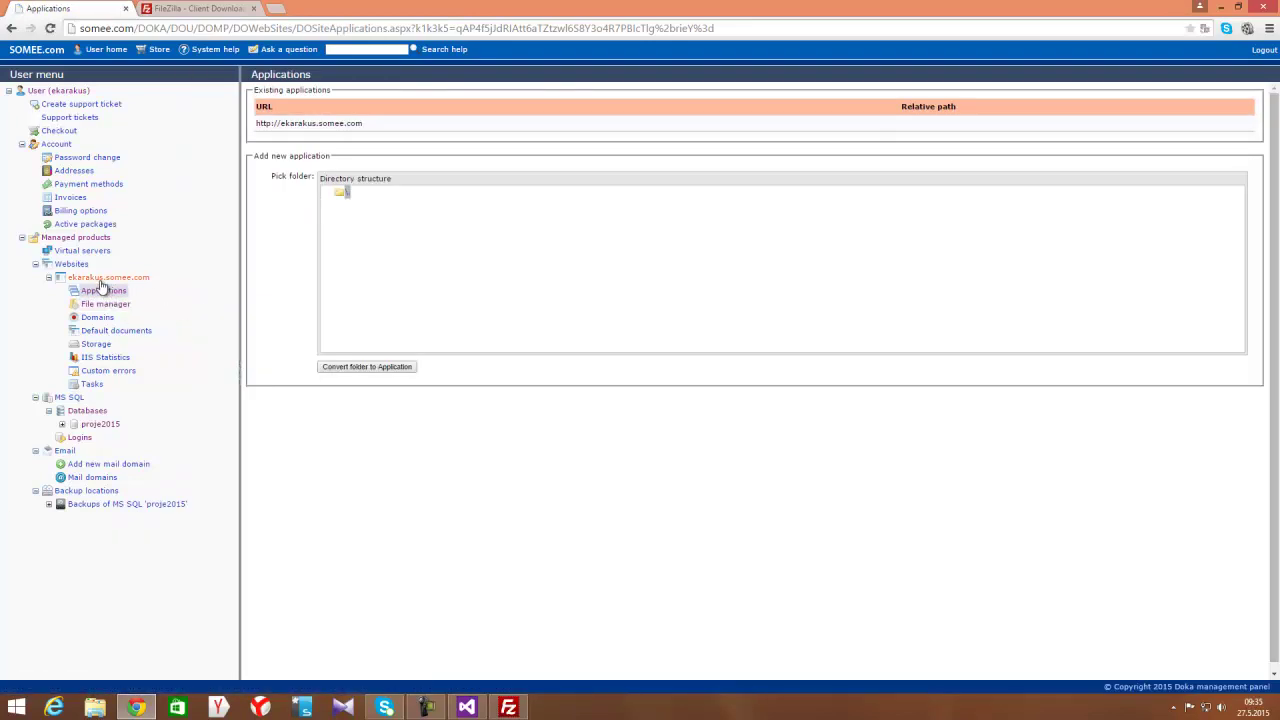
{"action": "left_click", "coordinate": [74, 265]}
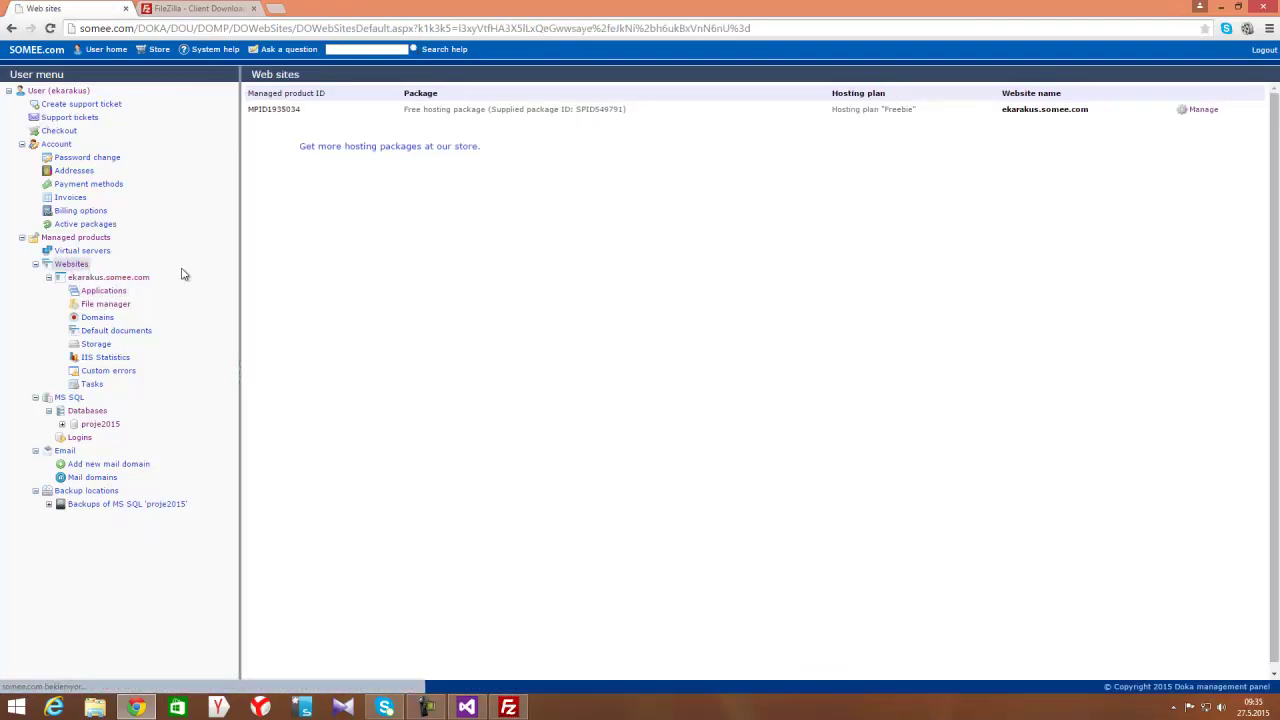
Look up ekarakus.somee.com's FTP credentials and copy its ftp://www address for FileZilla
{"action": "left_click", "coordinate": [1200, 113]}
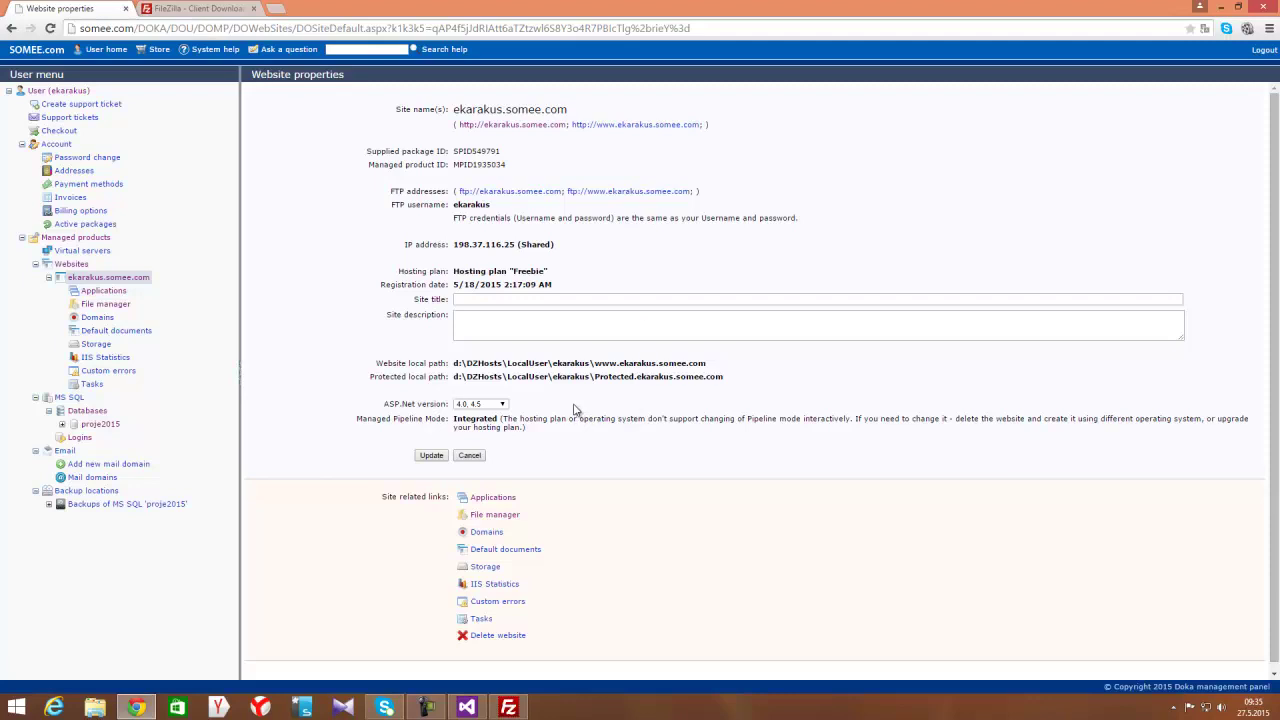
{"action": "scroll", "coordinate": [575, 410], "scroll_direction": "down", "scroll_amount": 1}
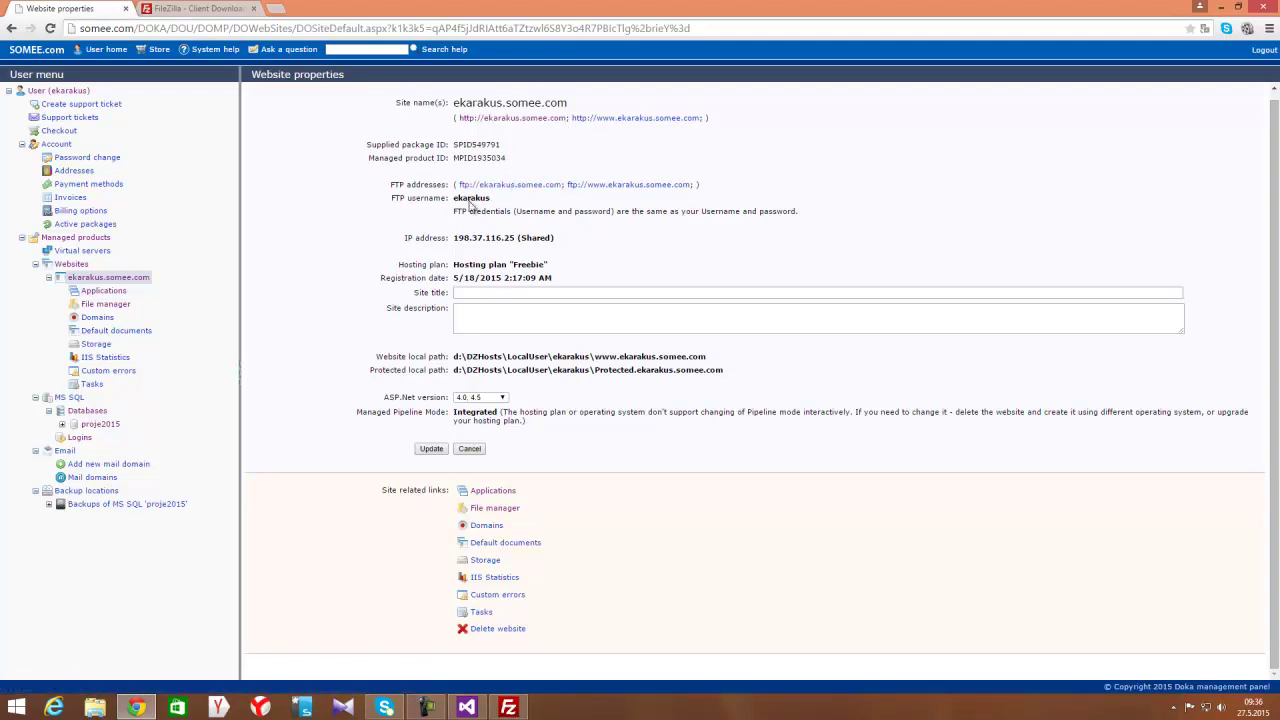
{"action": "triple_click", "coordinate": [627, 213]}
{"action": "left_click", "coordinate": [487, 216]}
{"action": "triple_click", "coordinate": [616, 206]}
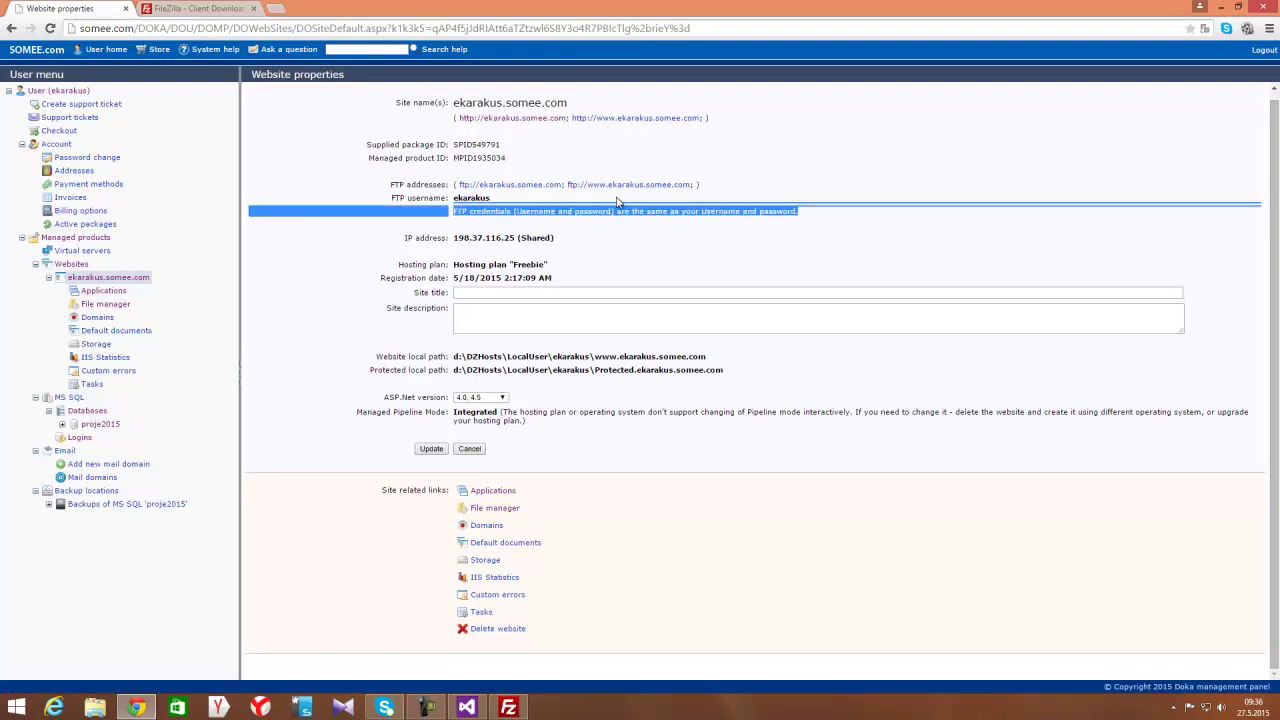
{"action": "left_click", "coordinate": [731, 189]}
{"action": "left_click_drag", "start_coordinate": [567, 184], "coordinate": [689, 189]}
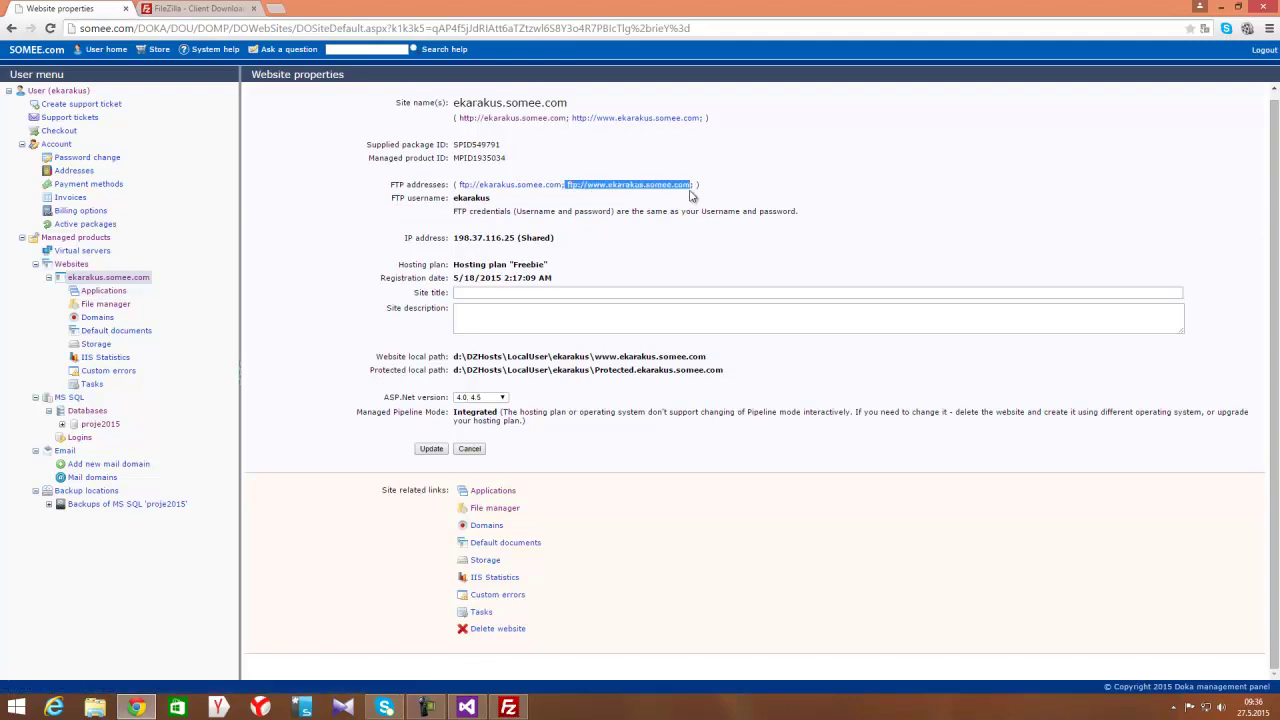
{"action": "left_click", "coordinate": [508, 707]}
{"action": "left_click", "coordinate": [10, 21]}
Add a new Site Manager entry named ftp-proje with host ekarakus.somee.com
{"action": "left_click", "coordinate": [60, 40]}
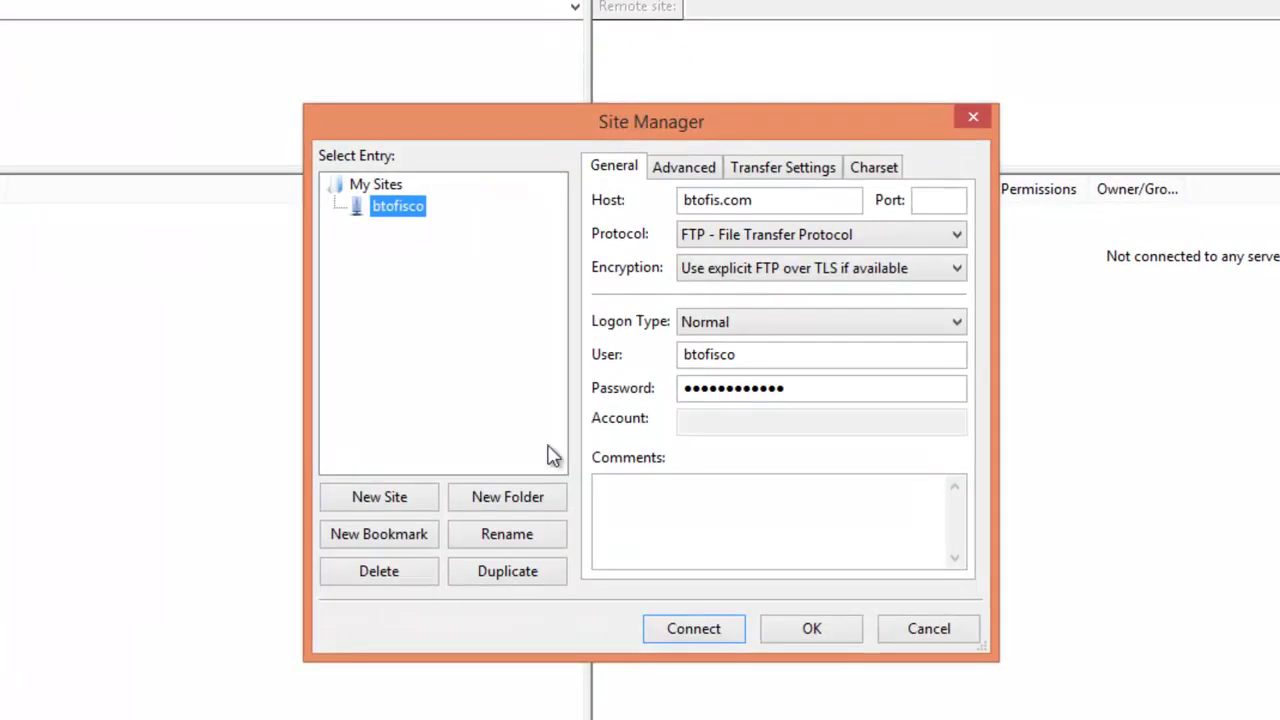
{"action": "left_click", "coordinate": [383, 505]}
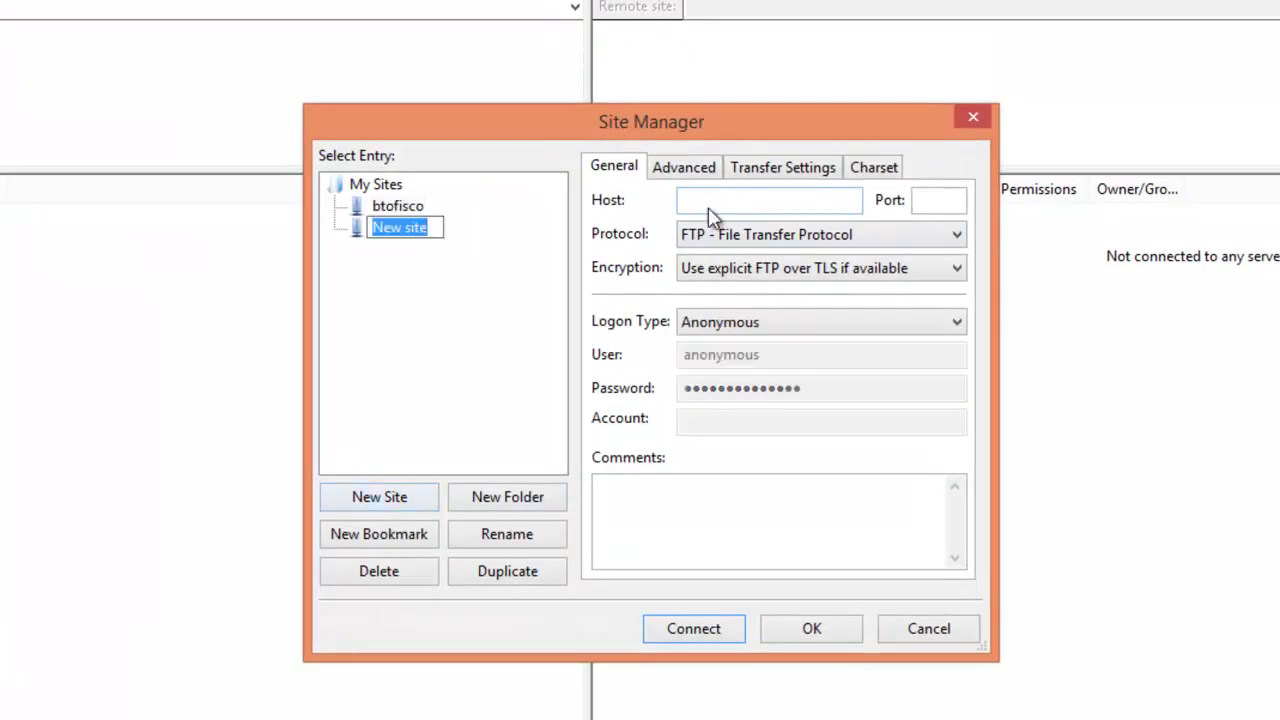
{"action": "type", "text": "ftp"}
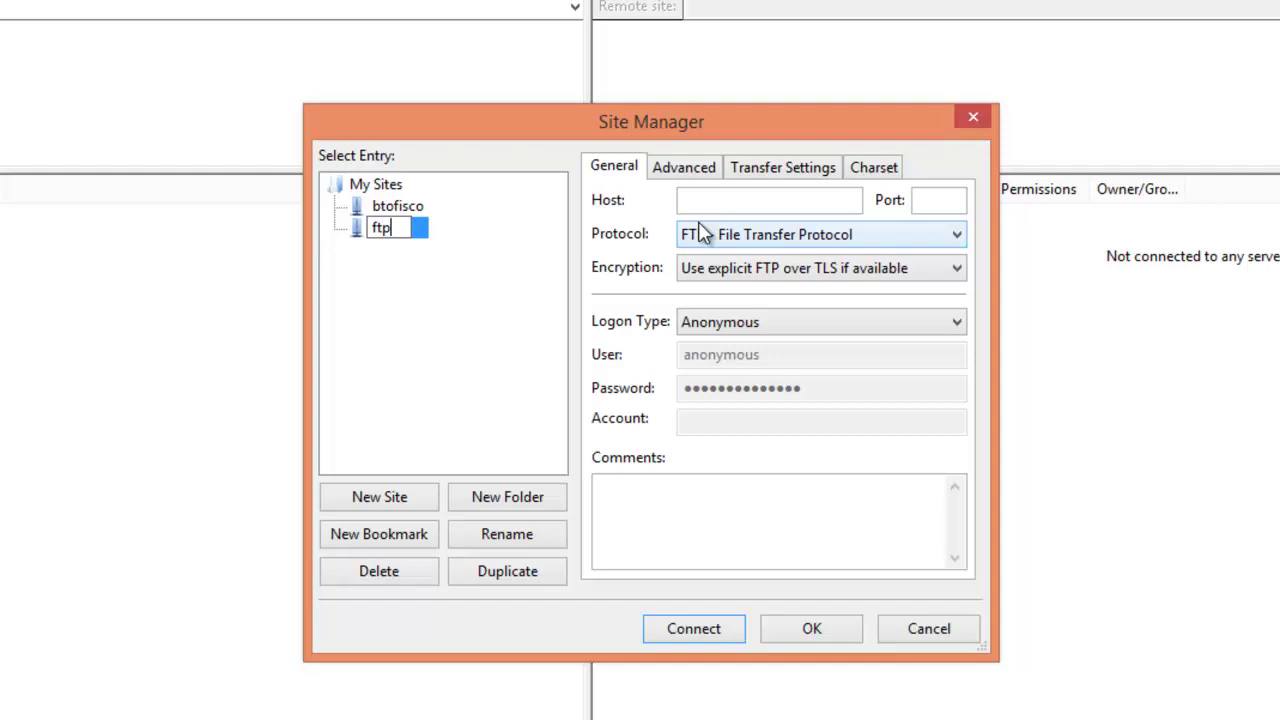
{"action": "type", "text": "-proje"}
{"action": "key", "text": "Tab"}
{"action": "left_click", "coordinate": [712, 199]}
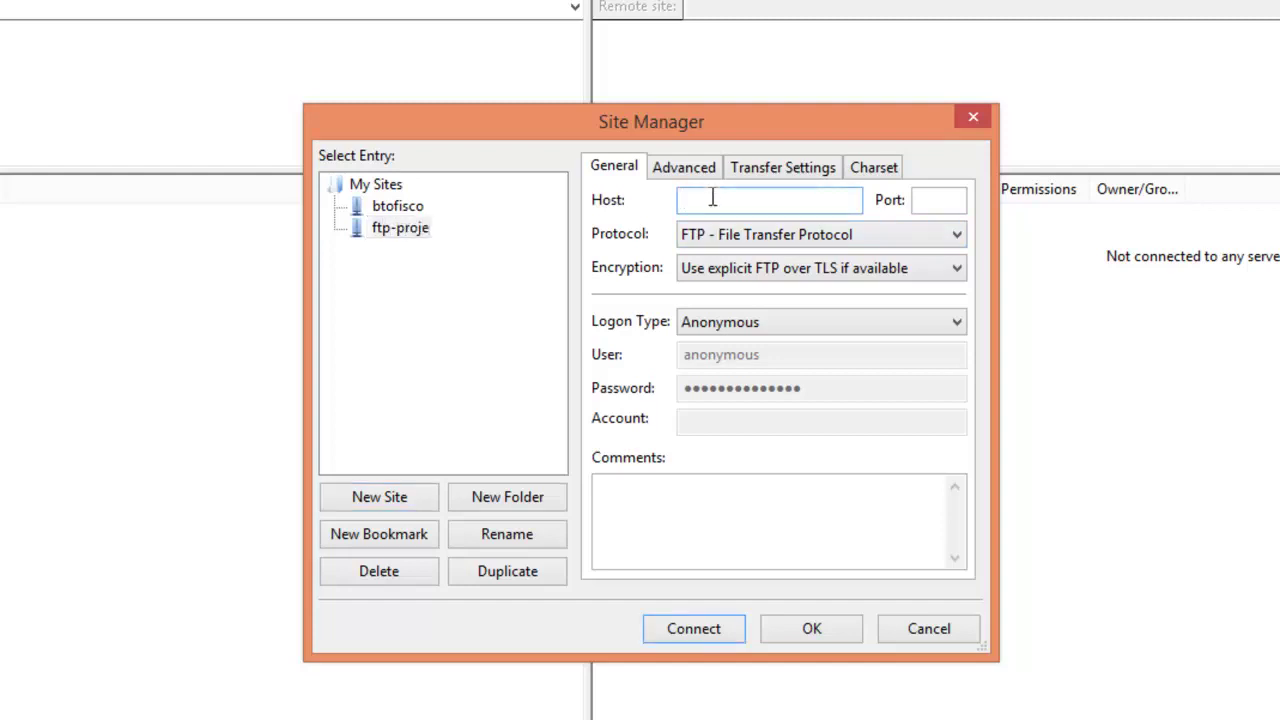
{"action": "type", "text": "www.ekarakus.somee.com"}
{"action": "key", "text": "Home"}
{"action": "type", "text": "ftp://"}
{"action": "key", "text": "End"}
{"action": "key", "text": "Home"}
{"action": "key", "text": "Right"}
{"action": "key", "text": "Right"}
{"action": "key", "text": "Right"}
{"action": "key", "text": "Right"}
{"action": "key", "text": "Right"}
{"action": "key", "text": "Right"}
{"action": "key", "text": "Delete"}
{"action": "key", "text": "Delete"}
{"action": "key", "text": "Delete"}
{"action": "key", "text": "Delete"}
{"action": "key", "text": "Delete"}
{"action": "type", "text": "e"}
Set Normal logon with the account's username and password, drop the ftp:// prefix and connect
{"action": "key", "text": "Tab"}
{"action": "key", "text": "Tab"}
{"action": "key", "text": "Tab"}
{"action": "key", "text": "Tab"}
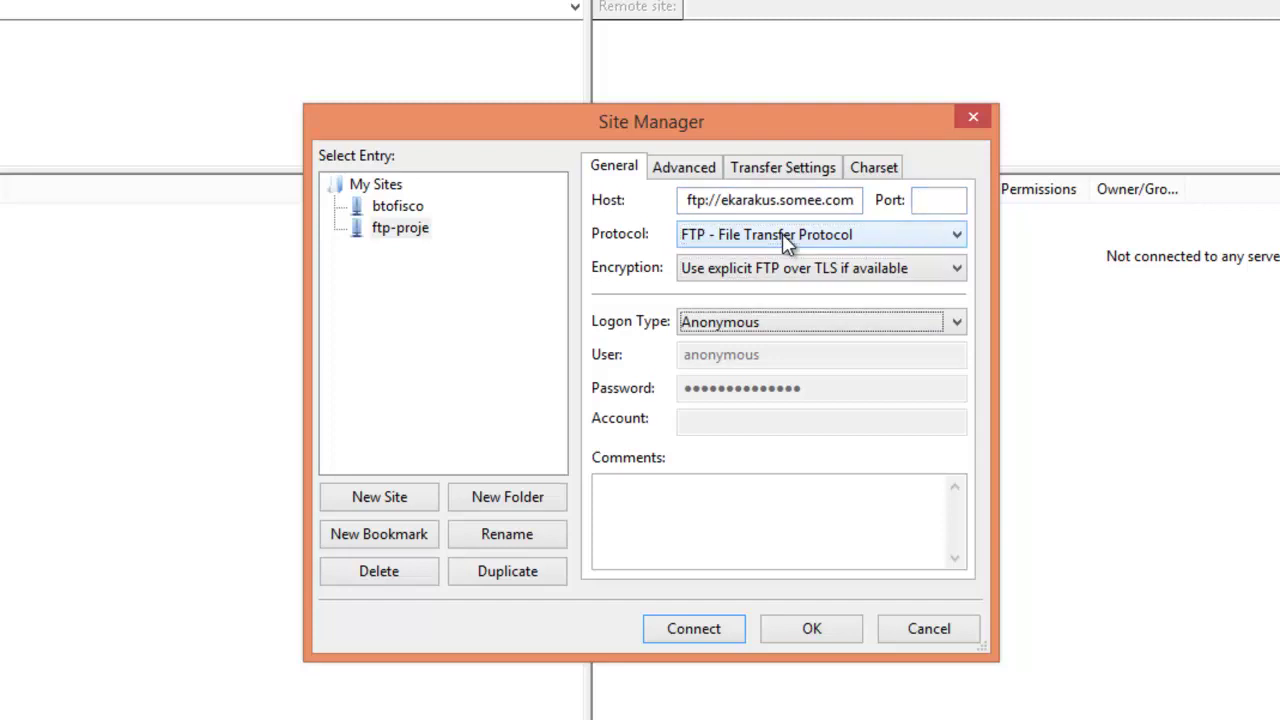
{"action": "left_click", "coordinate": [764, 328]}
{"action": "left_click", "coordinate": [745, 364]}
{"action": "key", "text": "Tab"}
{"action": "type", "text": "ekarka"}
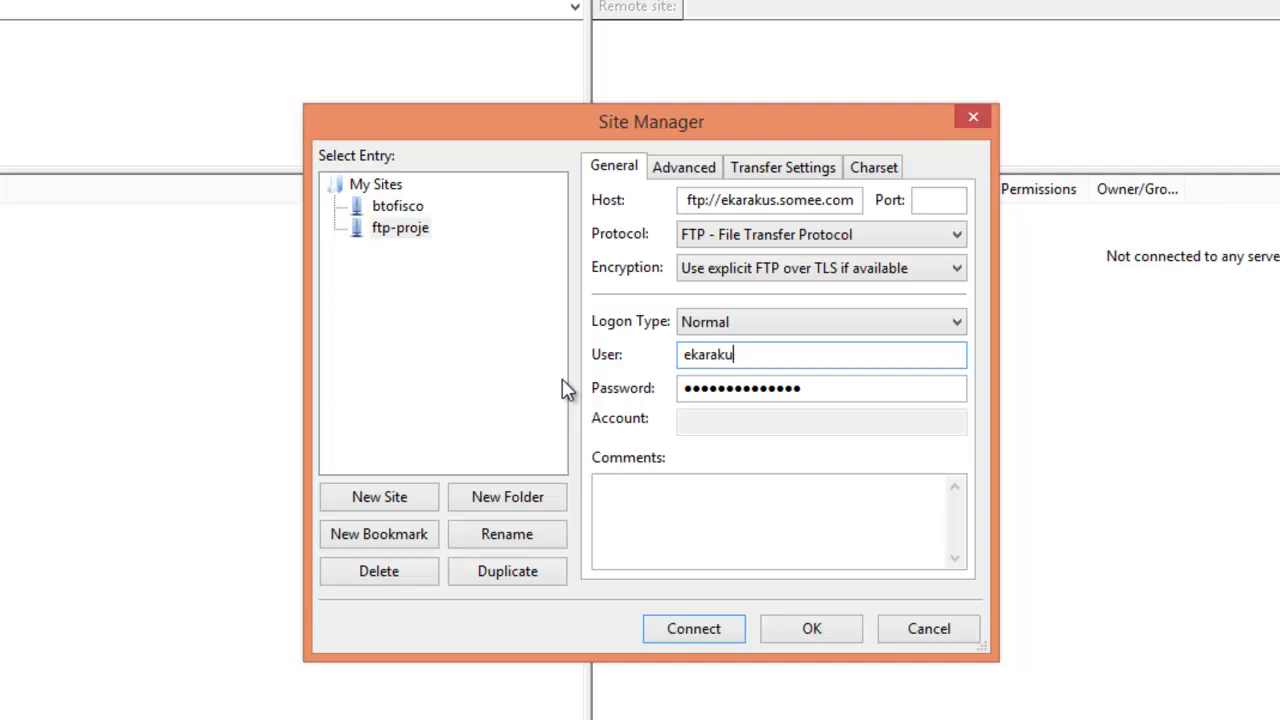
{"action": "type", "text": "us"}
{"action": "key", "text": "Tab"}
{"action": "type", "text": "•••••••••"}
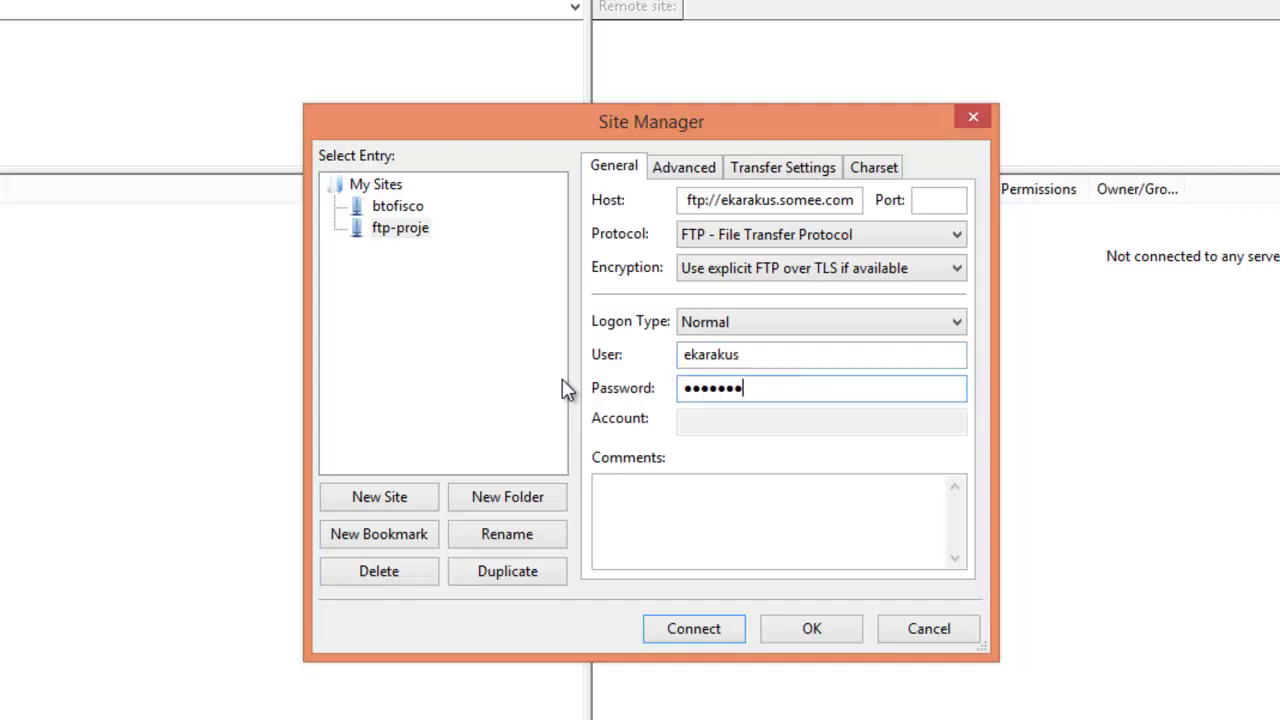
{"action": "key", "text": "Return"}
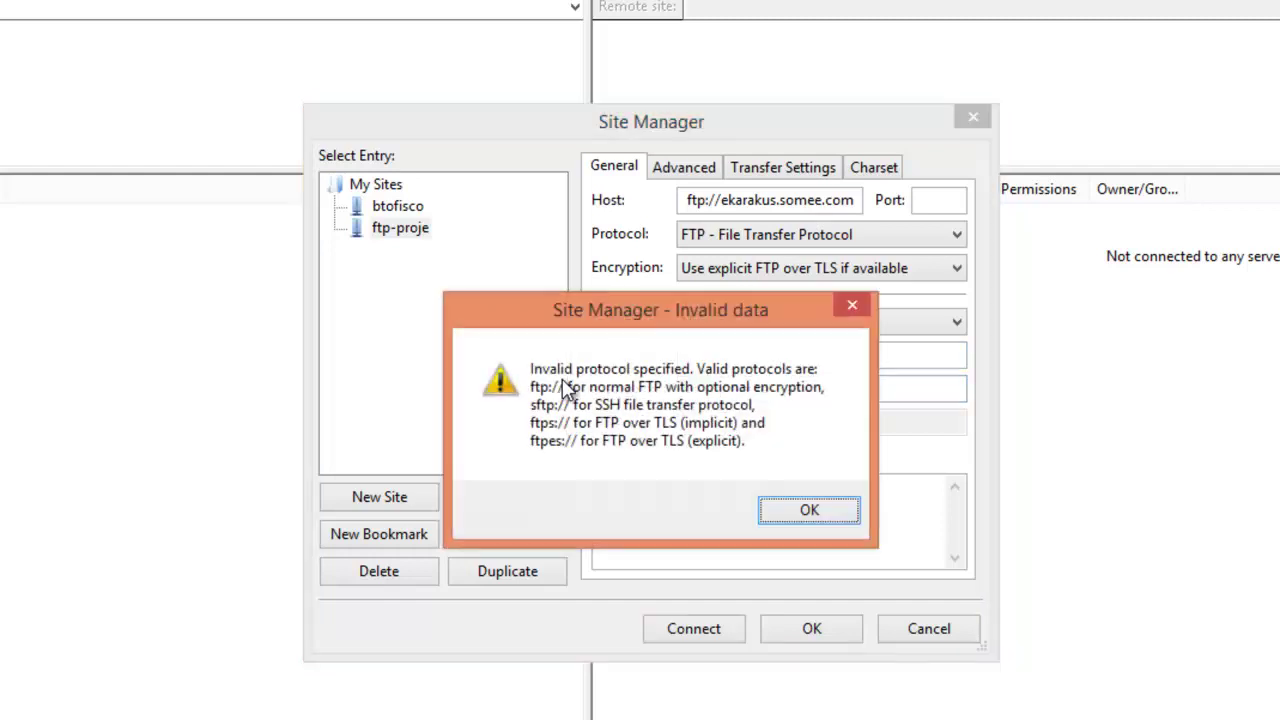
{"action": "key", "text": "Return"}
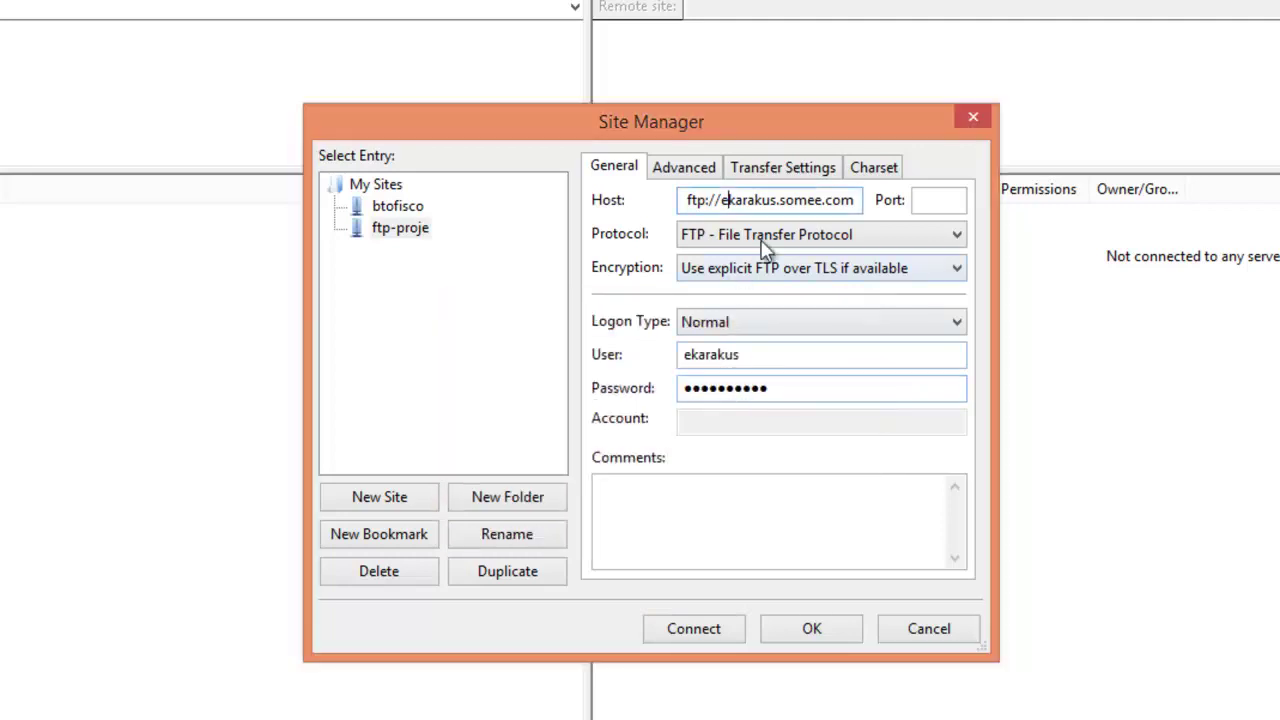
{"action": "key", "text": "Delete"}
{"action": "key", "text": "Delete"}
{"action": "key", "text": "Delete"}
{"action": "key", "text": "Delete"}
{"action": "key", "text": "Delete"}
{"action": "key", "text": "Delete"}
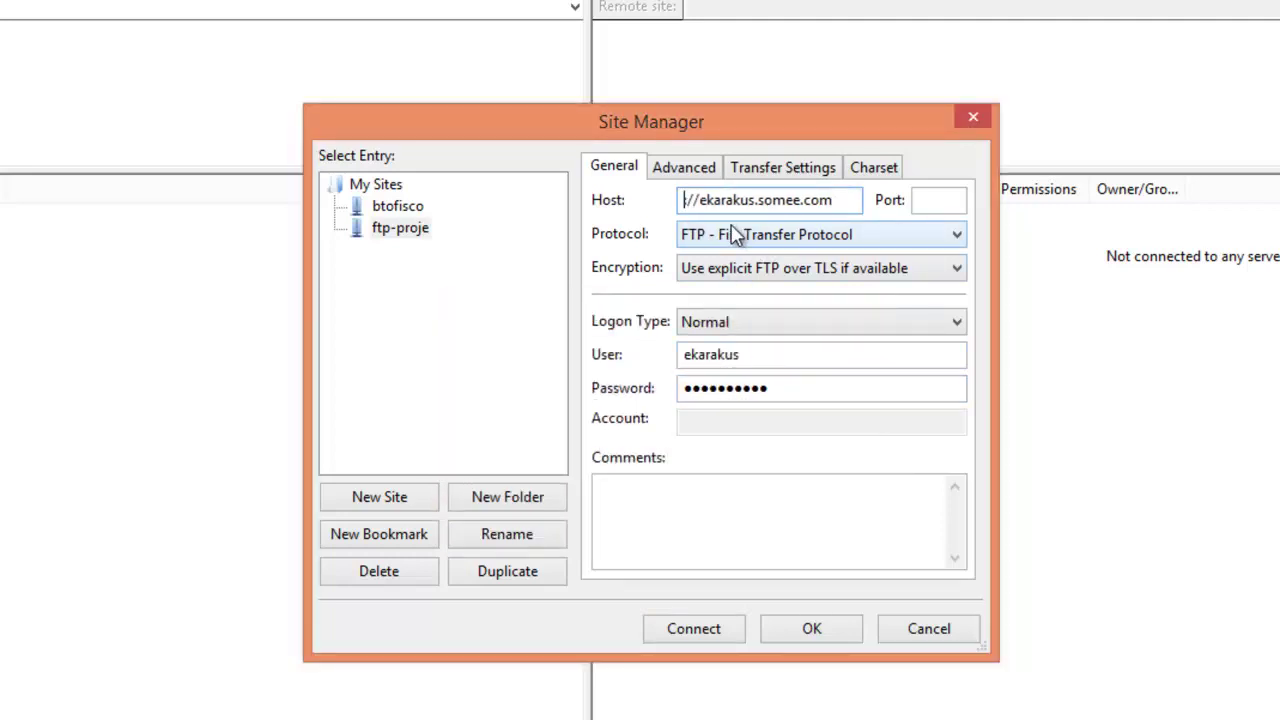
{"action": "left_click", "coordinate": [709, 632]}
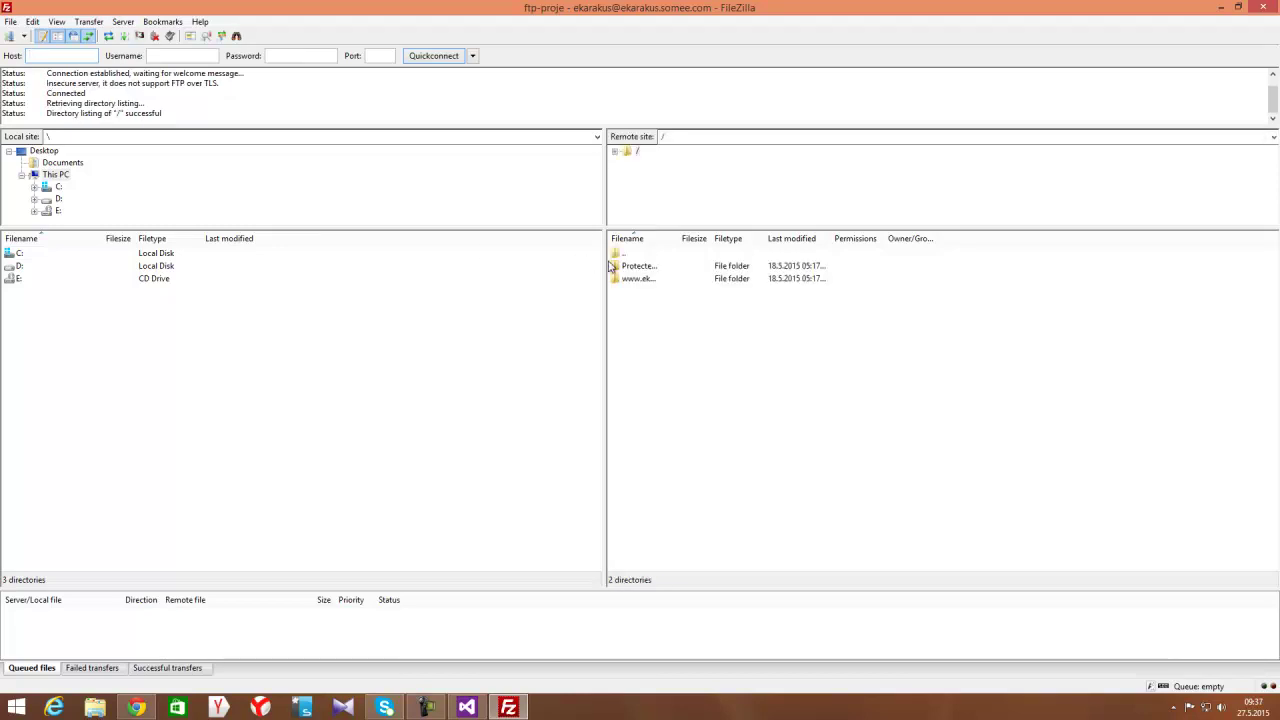
{"action": "left_click_drag", "start_coordinate": [681, 238], "coordinate": [822, 238]}
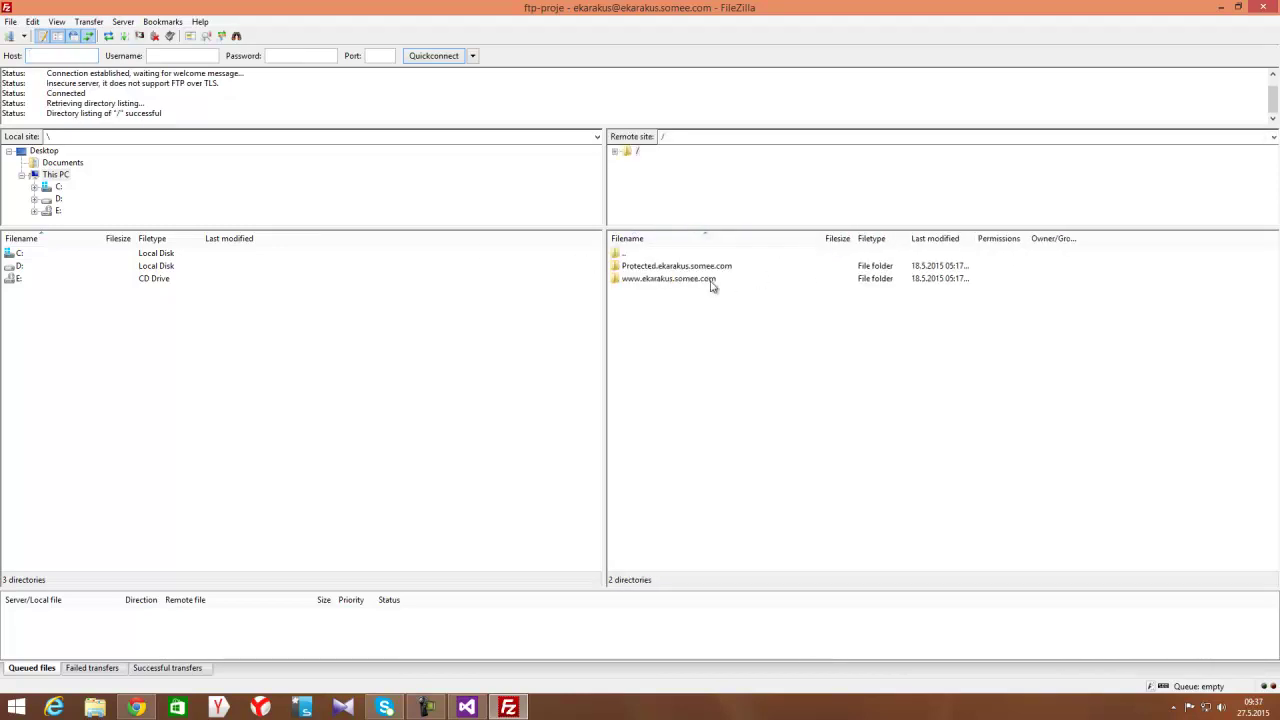
{"action": "double_click", "coordinate": [688, 283]}
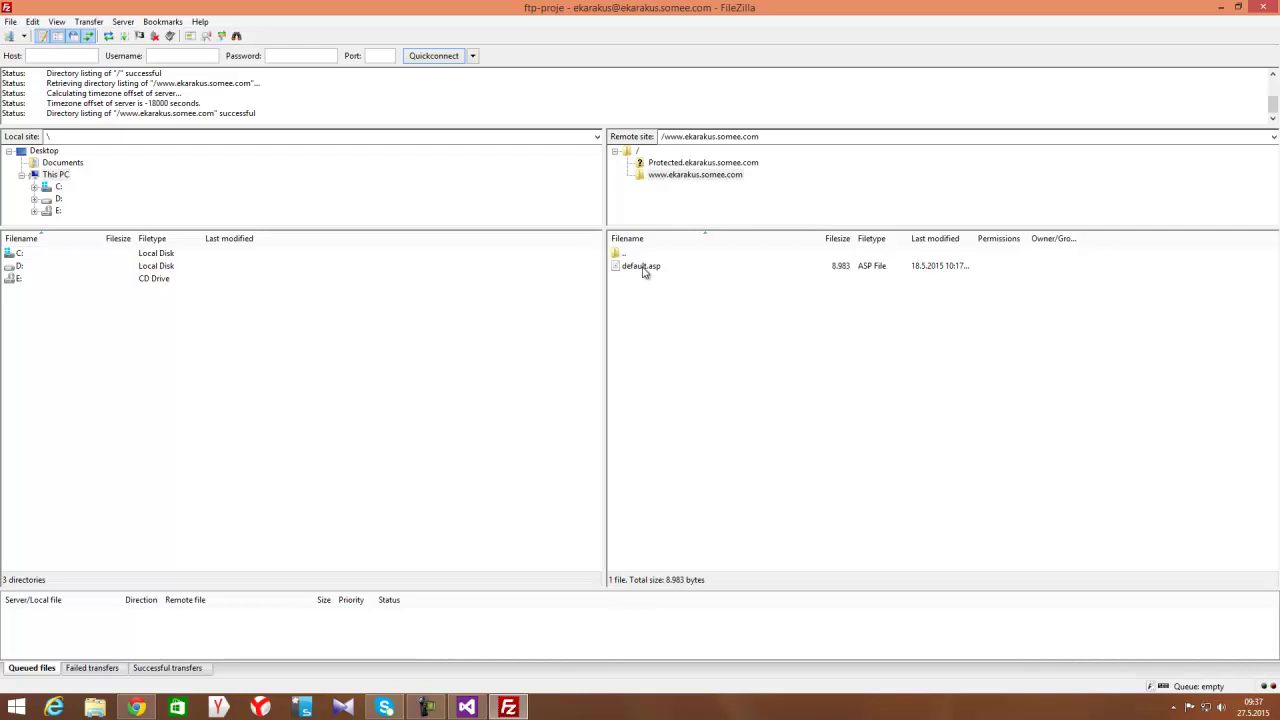
{"action": "left_click", "coordinate": [136, 707]}
{"action": "left_click", "coordinate": [195, 8]}
{"action": "left_click", "coordinate": [276, 8]}
{"action": "type", "text": "ek"}
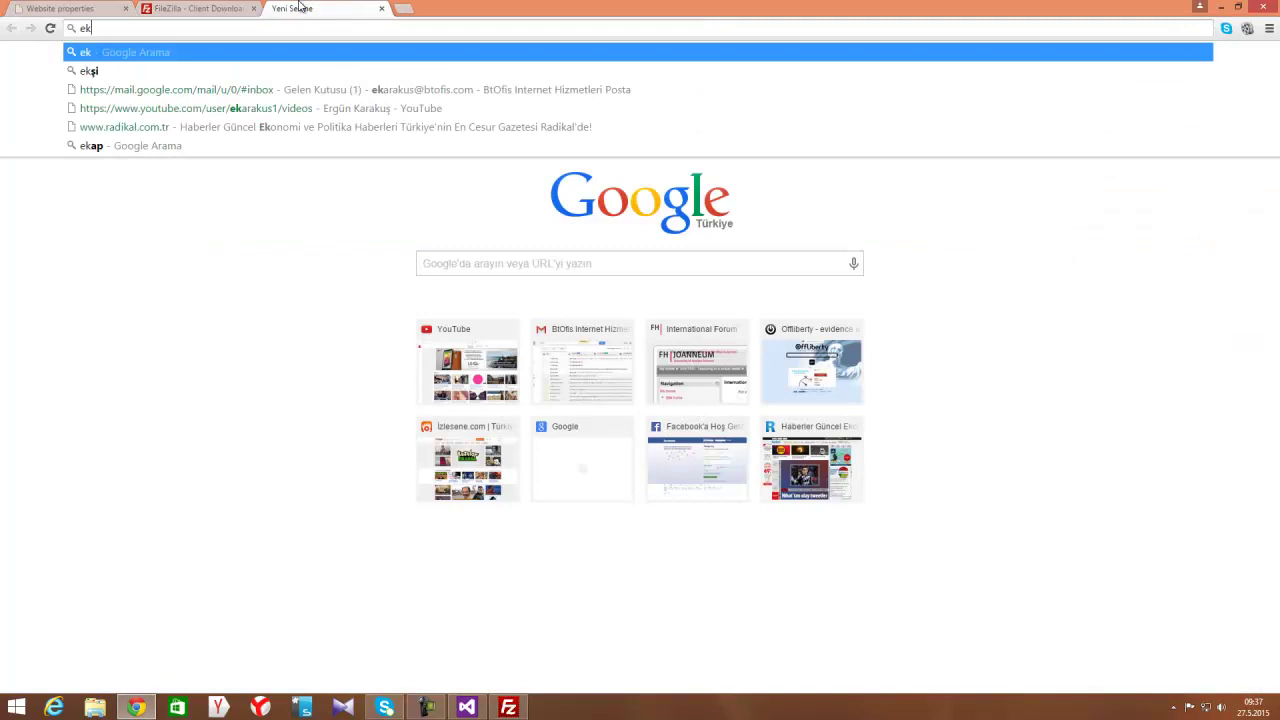
{"action": "type", "text": "arakus."}
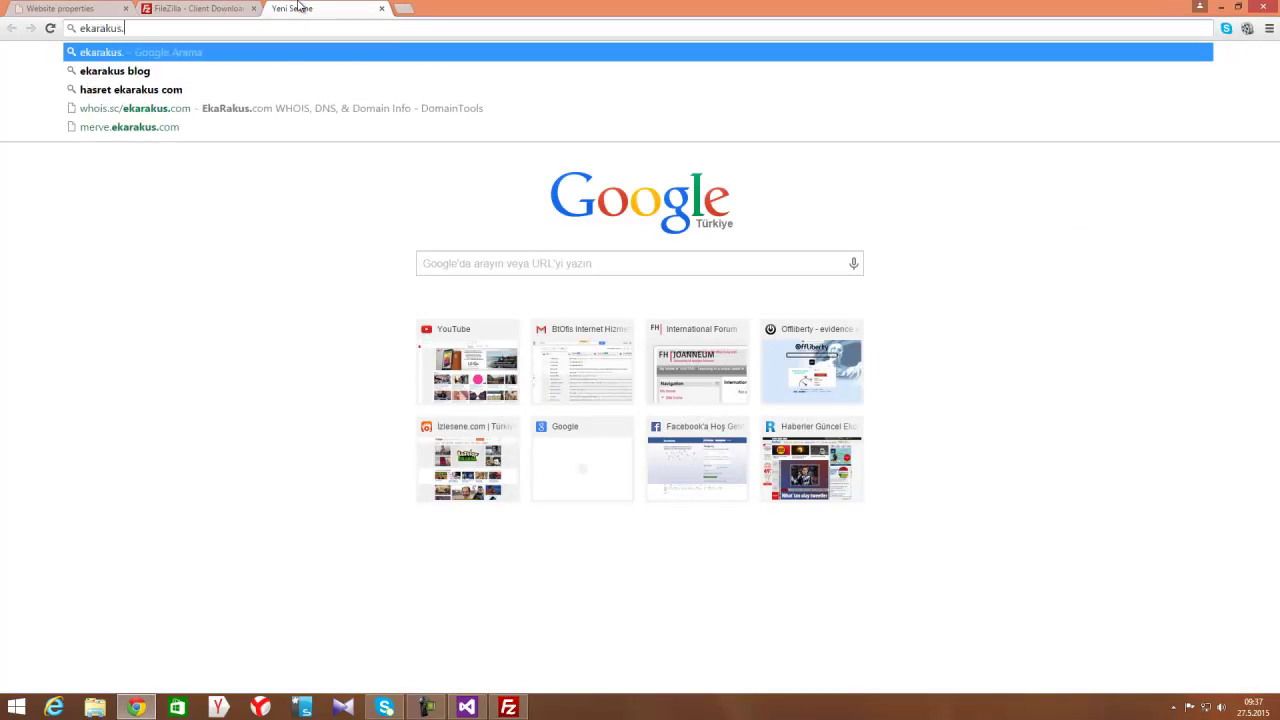
{"action": "type", "text": "domee."}
Load ekarakus.somee.com in Chrome to confirm the 'under construction' page, then select default.asp in FileZilla
{"action": "key", "text": "BackSpace"}
{"action": "key", "text": "BackSpace"}
{"action": "key", "text": "BackSpace"}
{"action": "key", "text": "BackSpace"}
{"action": "key", "text": "BackSpace"}
{"action": "key", "text": "BackSpace"}
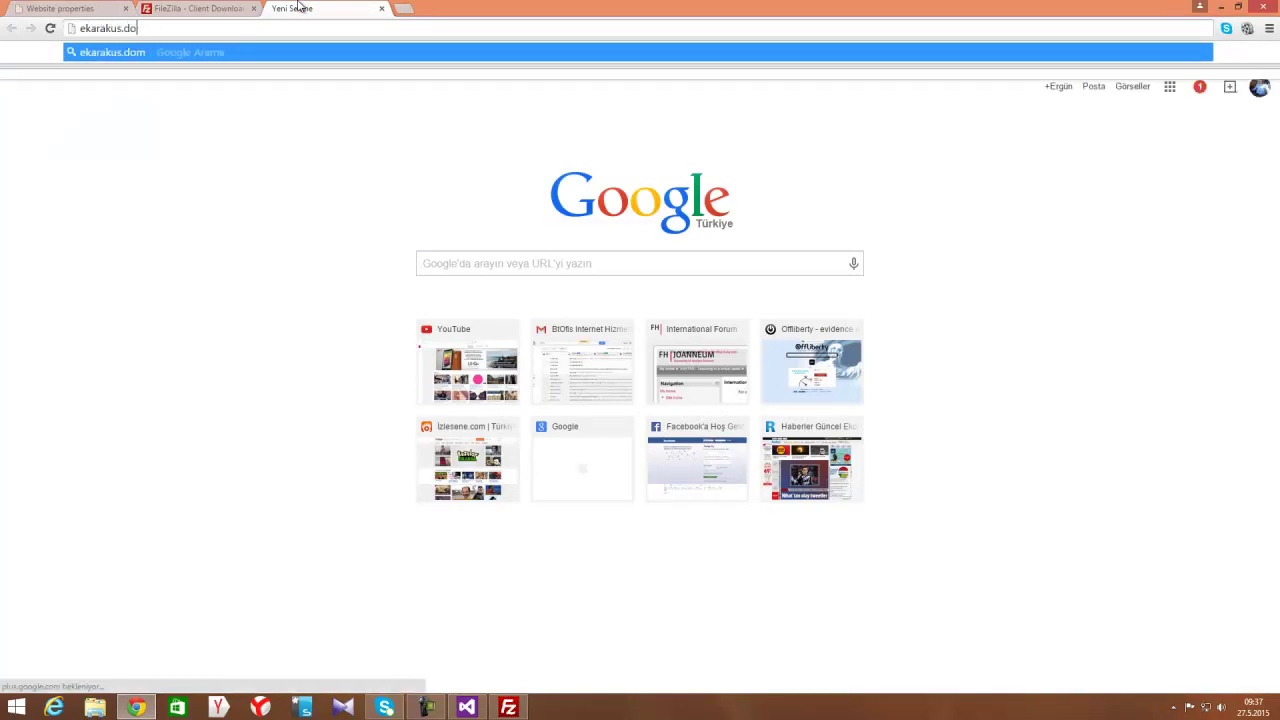
{"action": "type", "text": "si"}
{"action": "type", "text": "omee.com"}
{"action": "key", "text": "Return"}
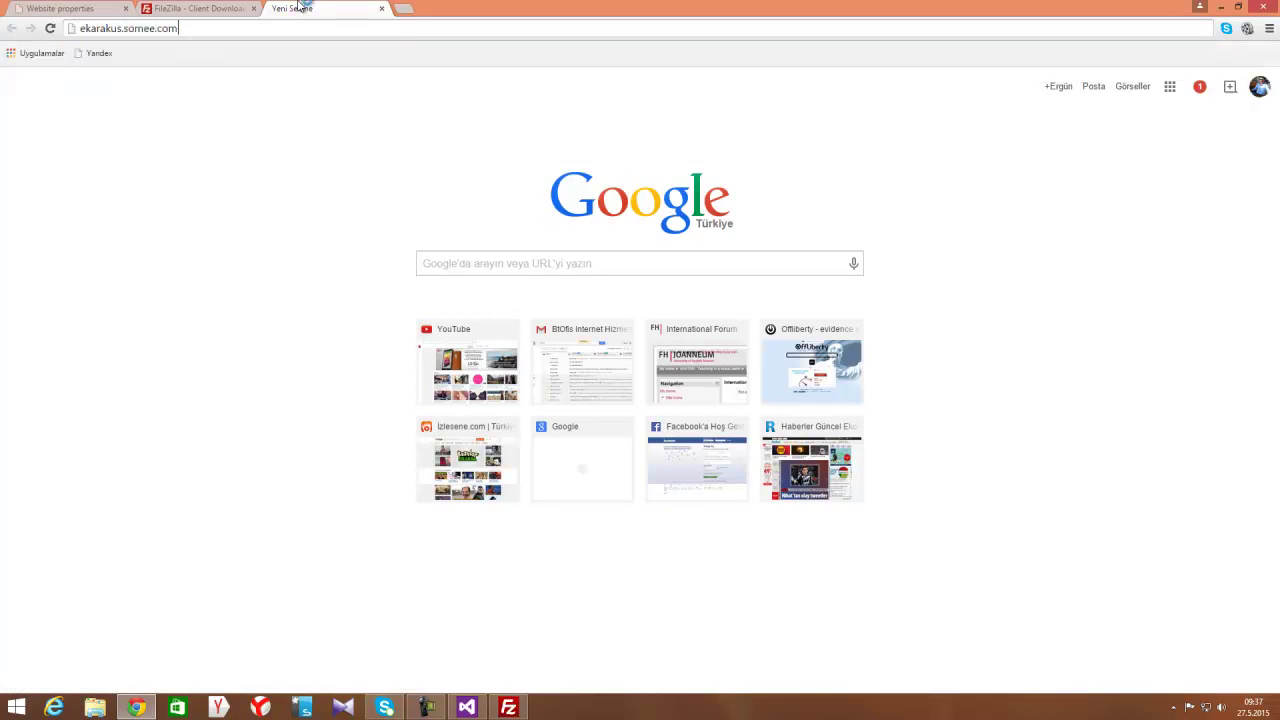
{"action": "left_click", "coordinate": [87, 7]}
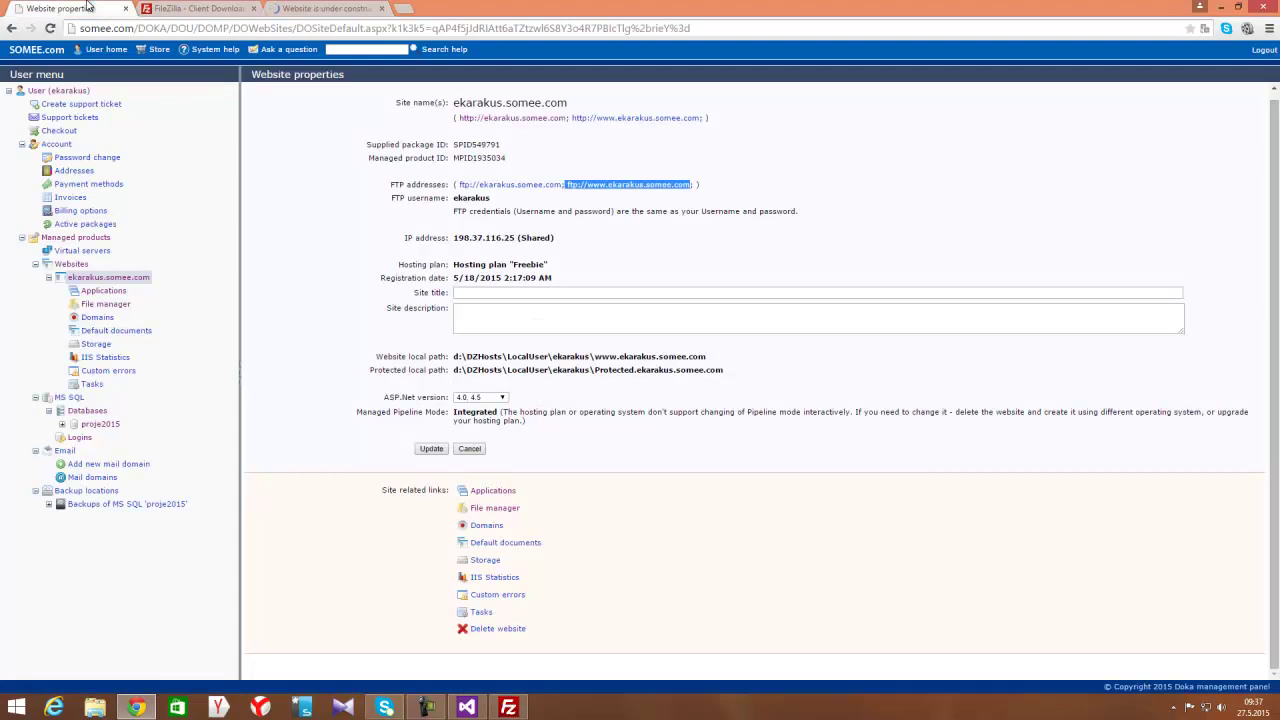
{"action": "left_click", "coordinate": [617, 120]}
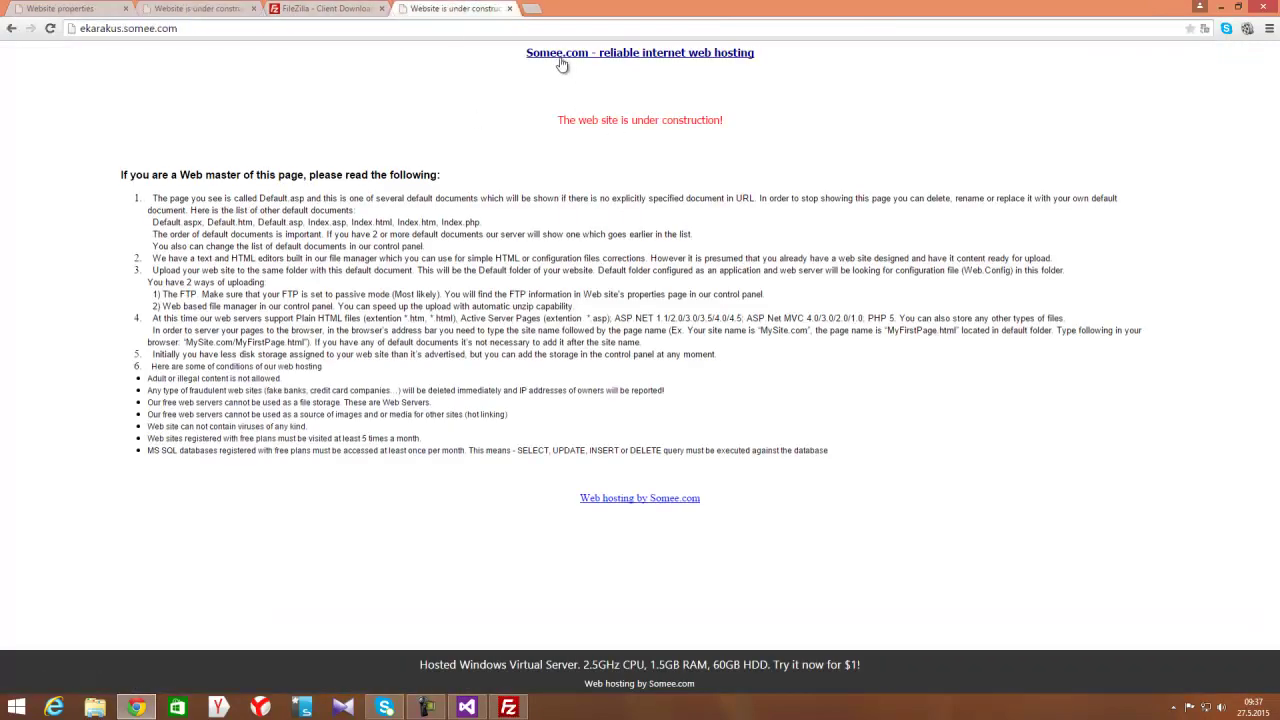
{"action": "left_click_drag", "start_coordinate": [520, 57], "coordinate": [1009, 589]}
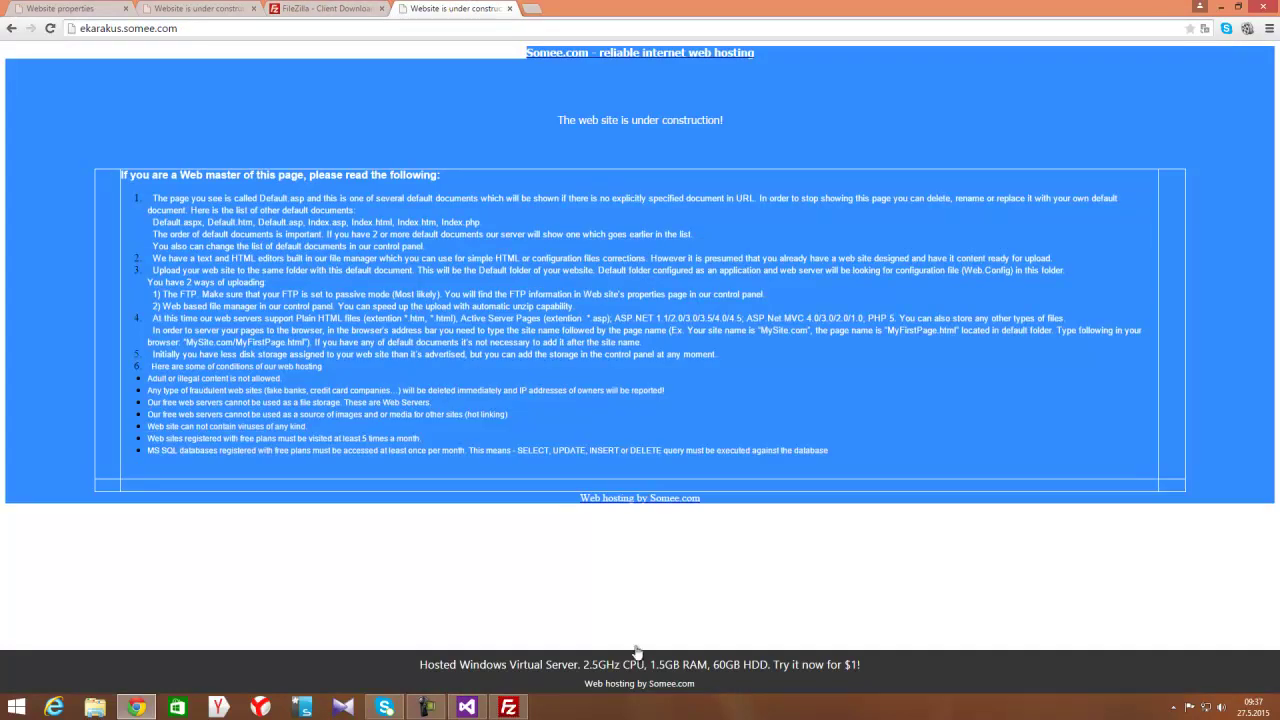
{"action": "left_click", "coordinate": [500, 712]}
{"action": "left_click", "coordinate": [645, 268]}
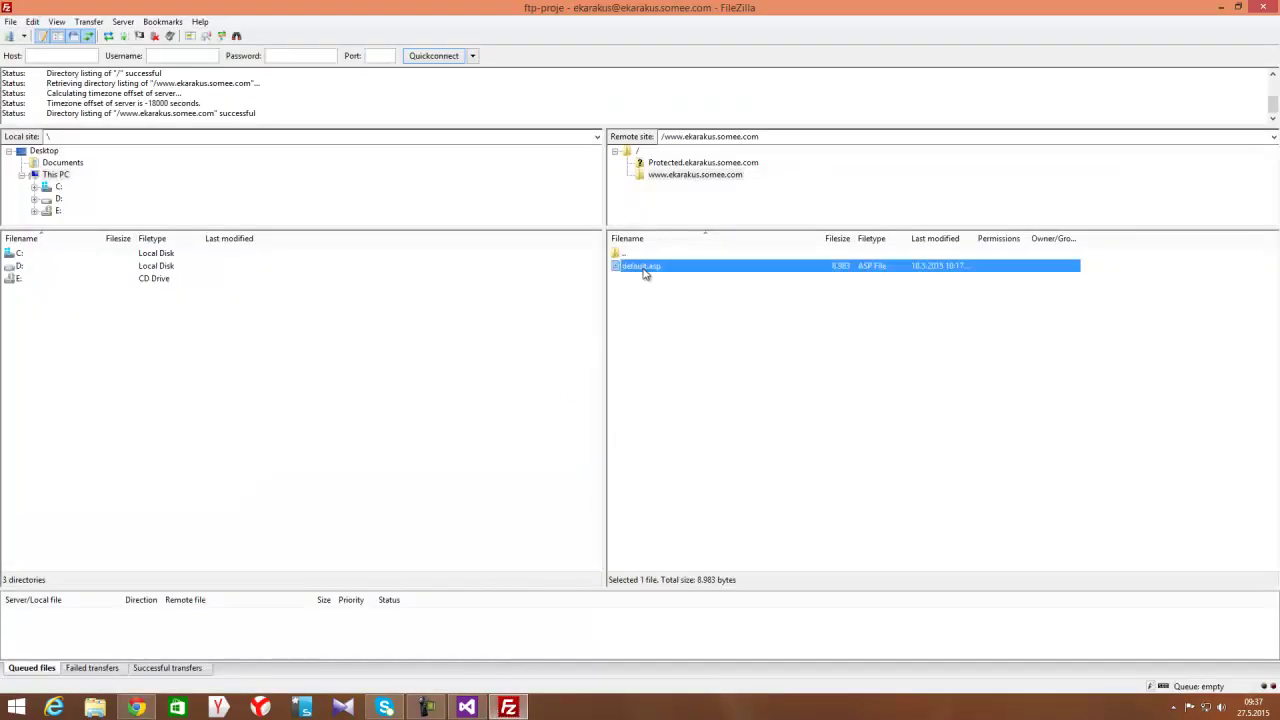
Rename default.asp to default.asp1 on the server and reload the site in Chrome
{"action": "left_click", "coordinate": [645, 268]}
{"action": "left_click", "coordinate": [668, 265]}
{"action": "type", "text": "1"}
{"action": "key", "text": "Return"}
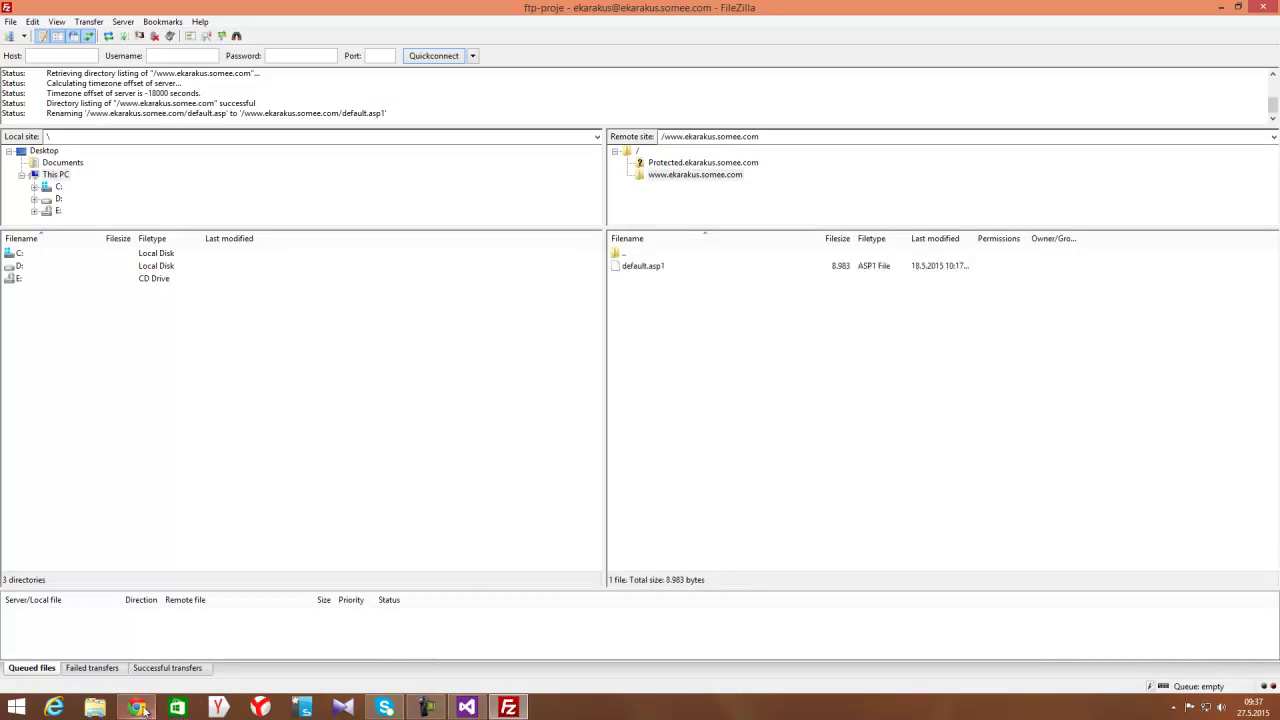
{"action": "left_click", "coordinate": [137, 708]}
{"action": "key", "text": "F5"}
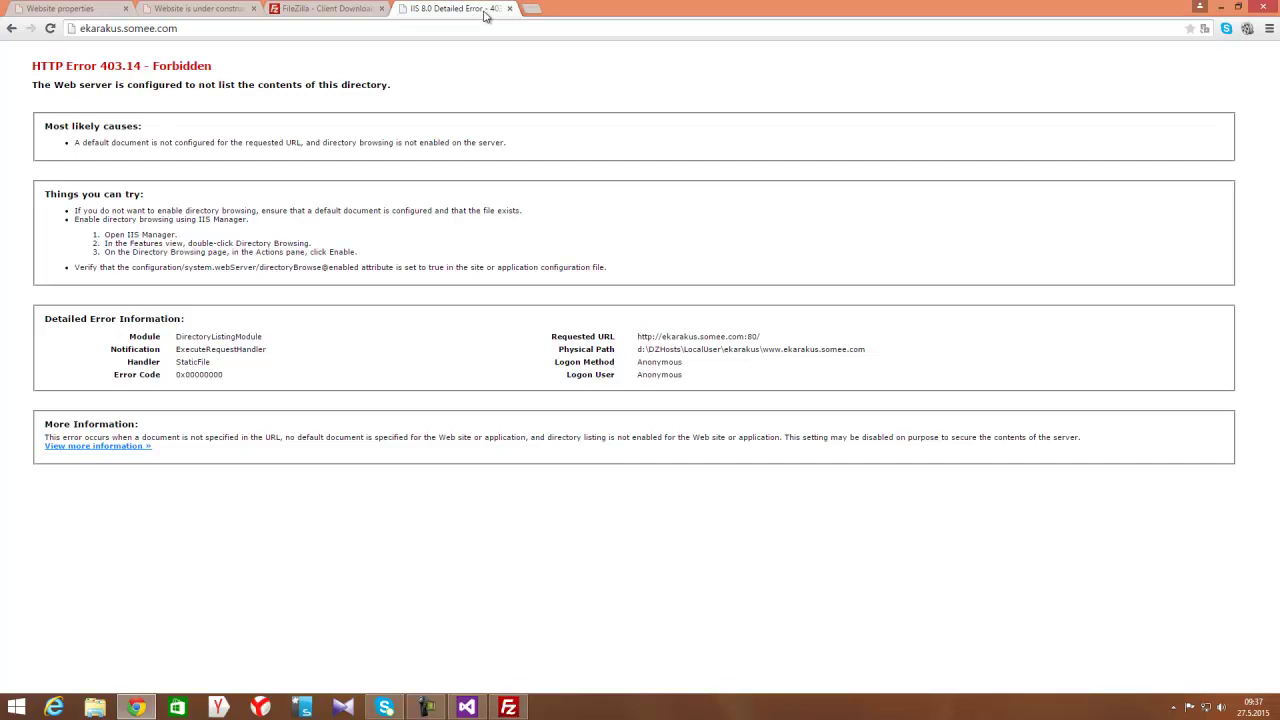
Delete default.asp1 from the server and show the local Desktop contents
{"action": "left_click", "coordinate": [509, 708]}
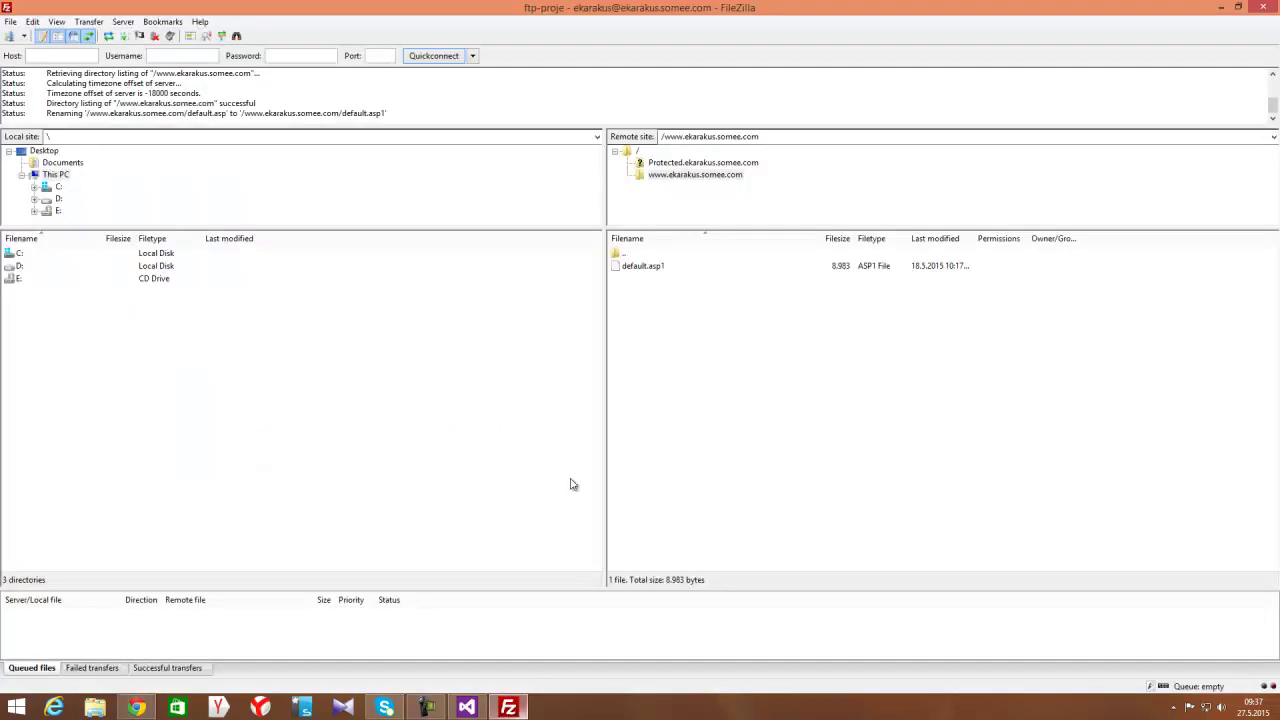
{"action": "left_click", "coordinate": [645, 270]}
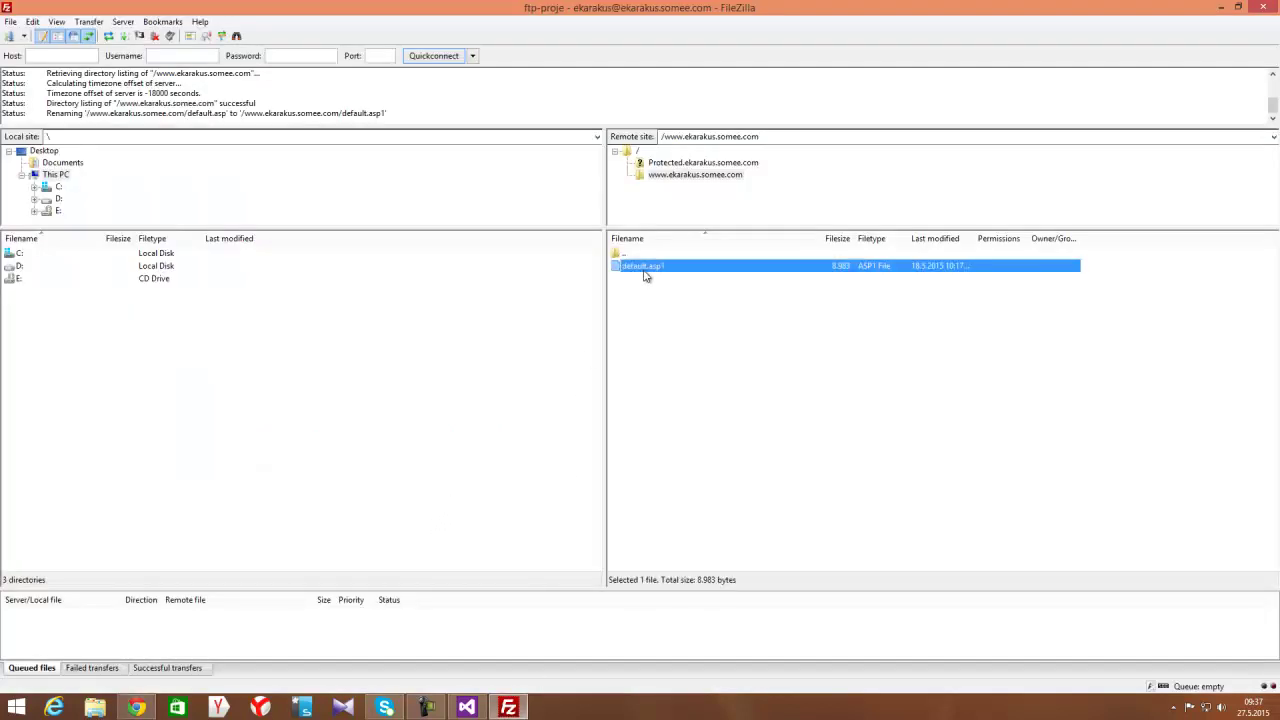
{"action": "key", "text": "Delete"}
{"action": "key", "text": "Return"}
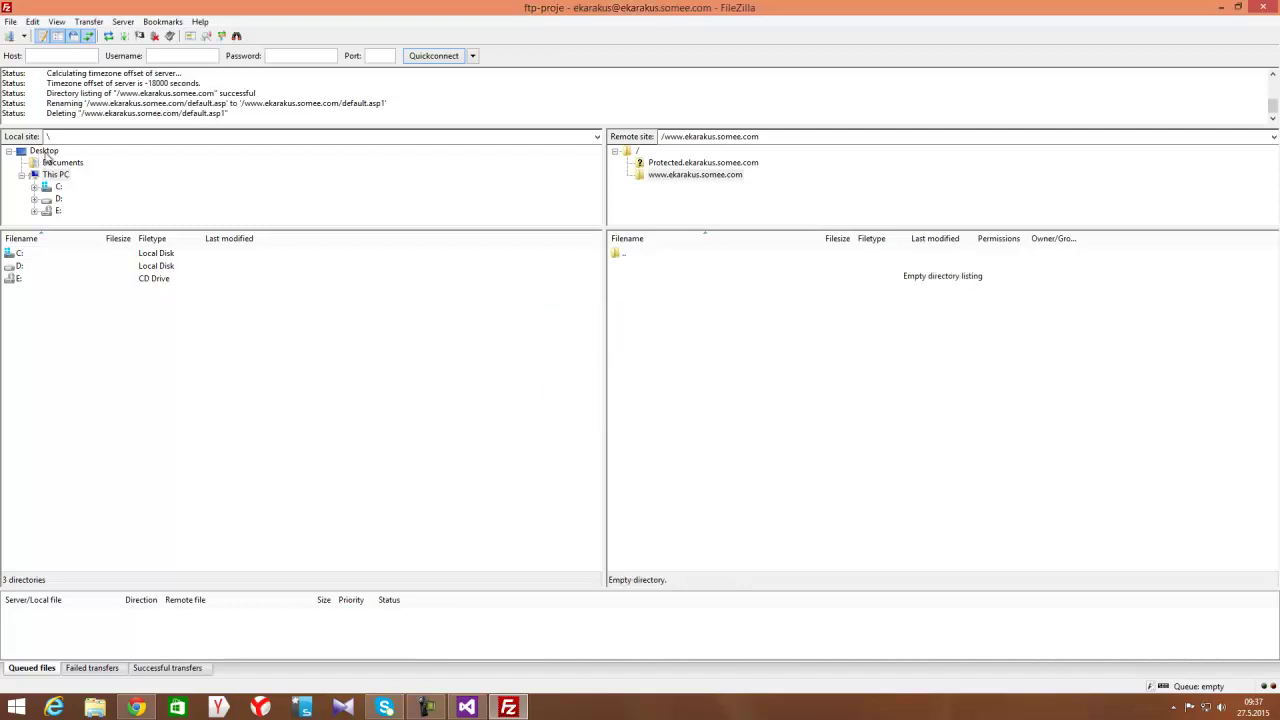
{"action": "left_click", "coordinate": [44, 151]}
{"action": "left_click", "coordinate": [36, 368]}
{"action": "double_click", "coordinate": [39, 369]}
{"action": "left_click", "coordinate": [72, 420]}
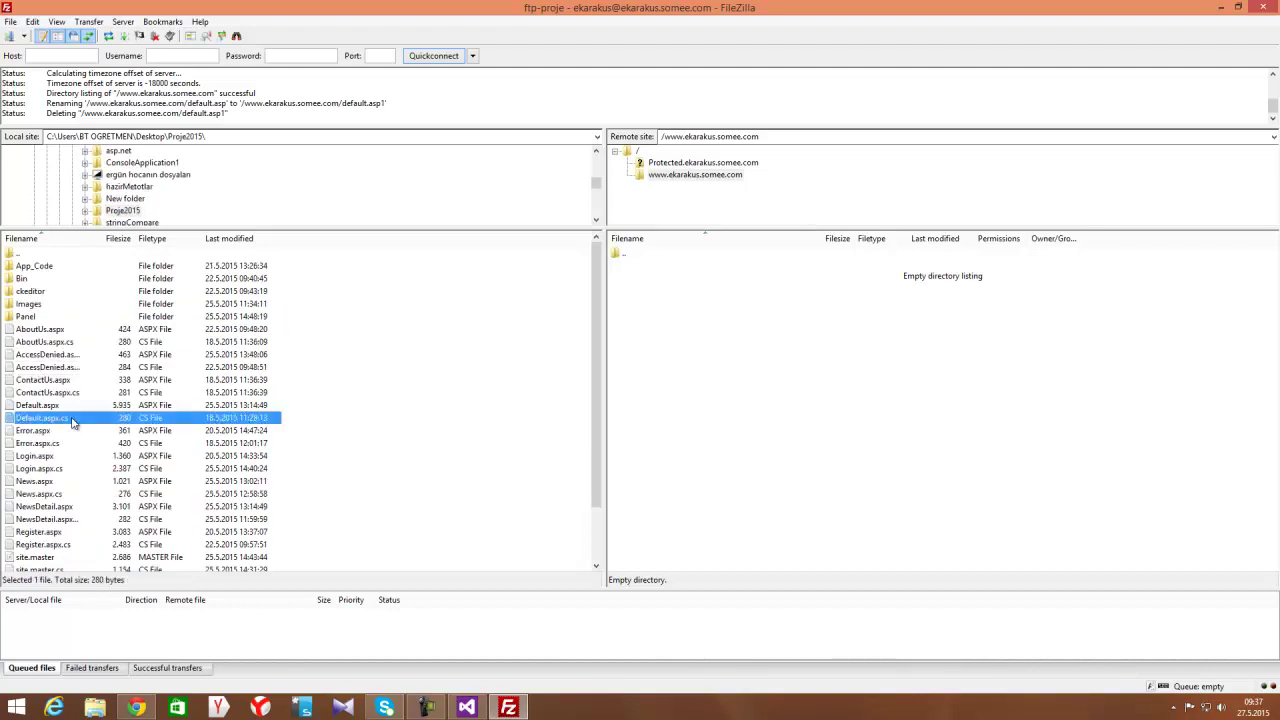
{"action": "key", "text": "ctrl+a"}
{"action": "scroll", "coordinate": [86, 371], "scroll_direction": "down", "scroll_amount": 2}
{"action": "left_click_drag", "start_coordinate": [130, 457], "coordinate": [764, 420]}
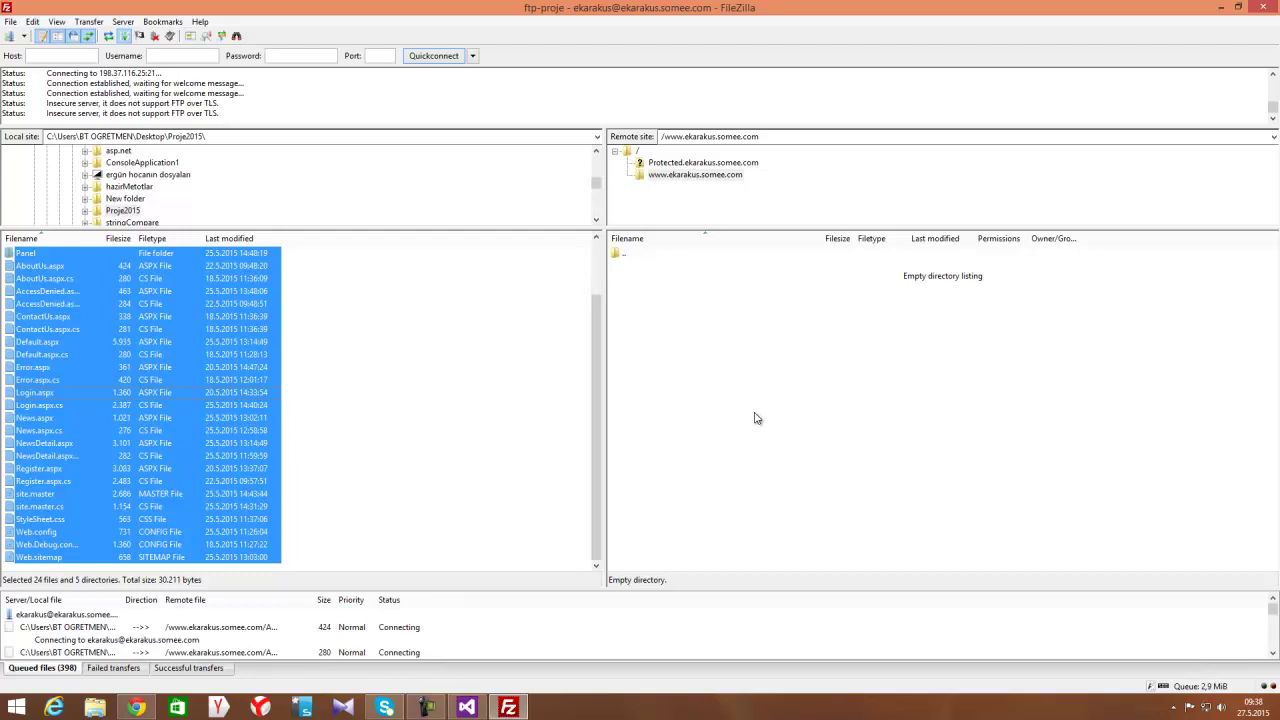
{"action": "left_click_drag", "start_coordinate": [685, 589], "coordinate": [680, 478]}
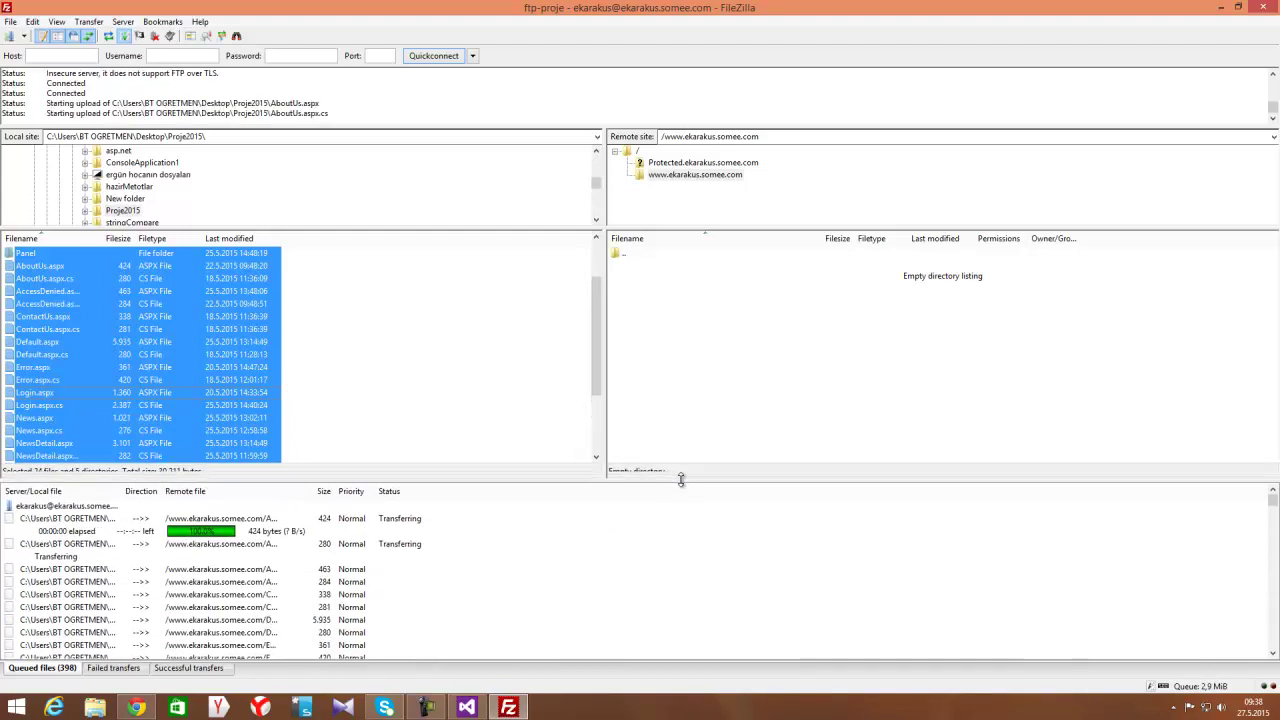
{"action": "left_click_drag", "start_coordinate": [600, 406], "coordinate": [600, 288]}
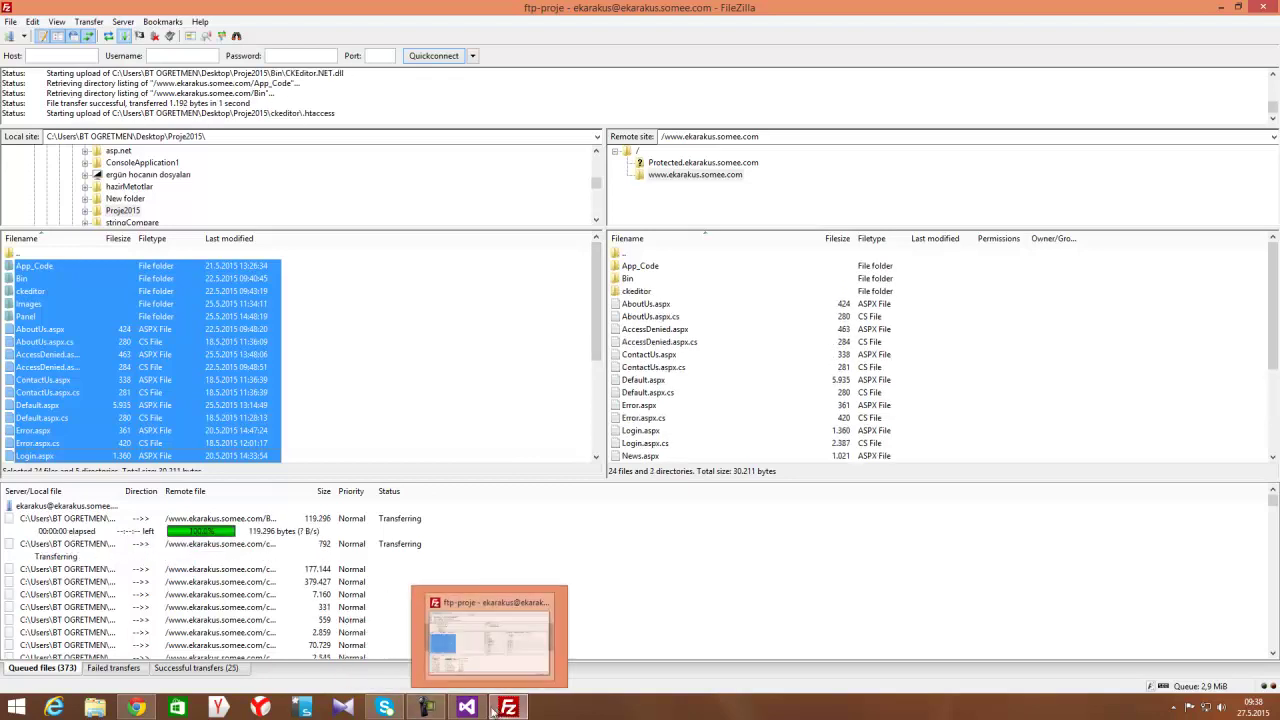
{"action": "left_click", "coordinate": [428, 708]}
{"action": "left_click", "coordinate": [428, 708]}
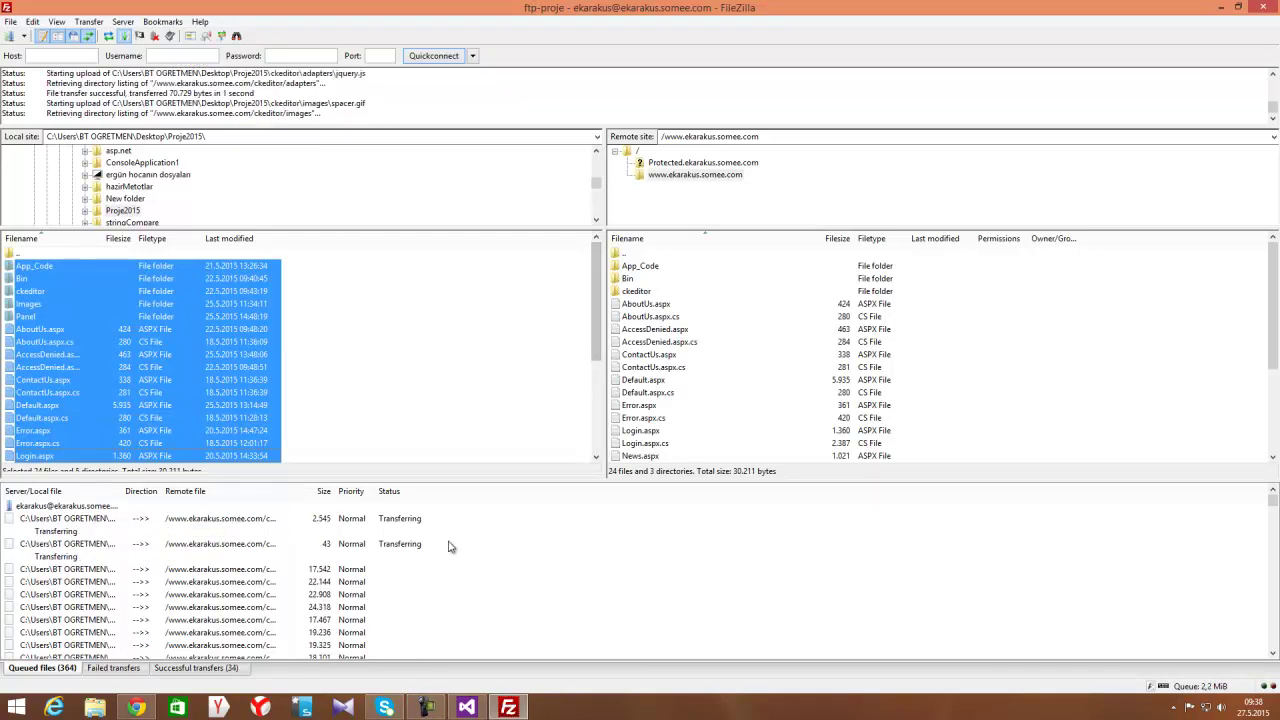
{"action": "left_click", "coordinate": [136, 707]}
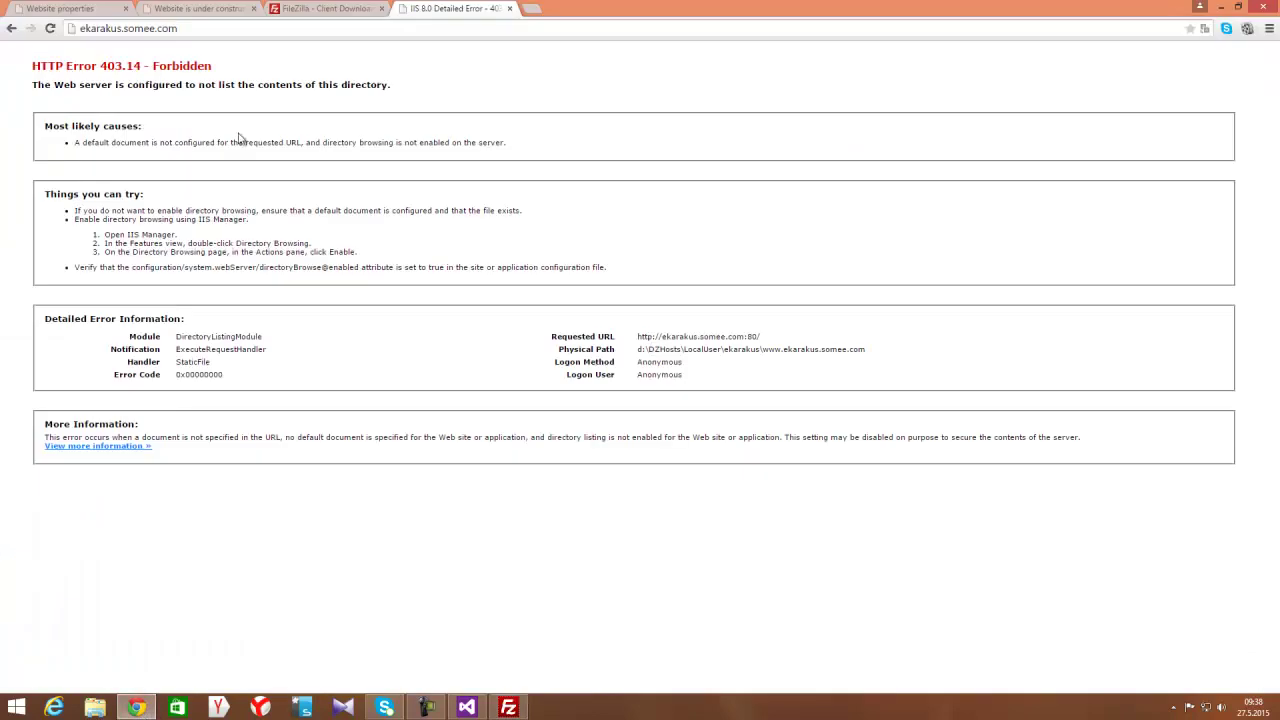
Open the hosting account's databases and review proje2015's connection string and SQL login details
{"action": "left_click", "coordinate": [60, 8]}
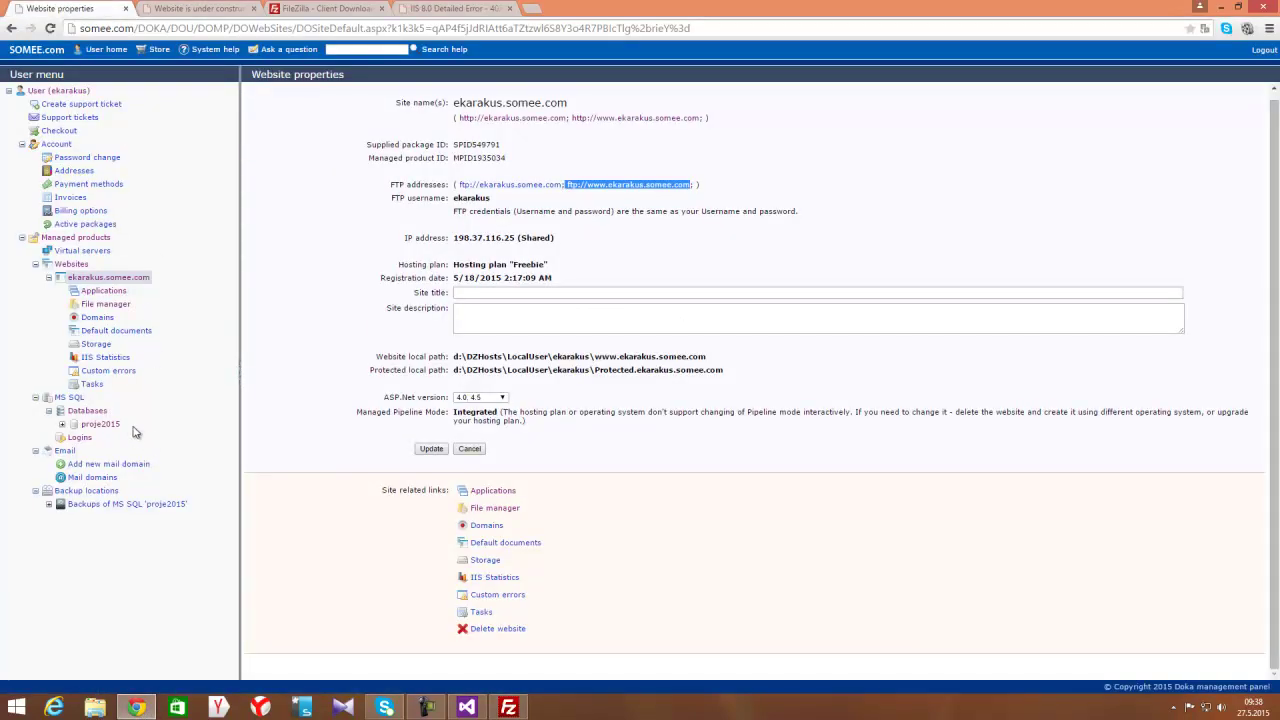
{"action": "left_click", "coordinate": [88, 411]}
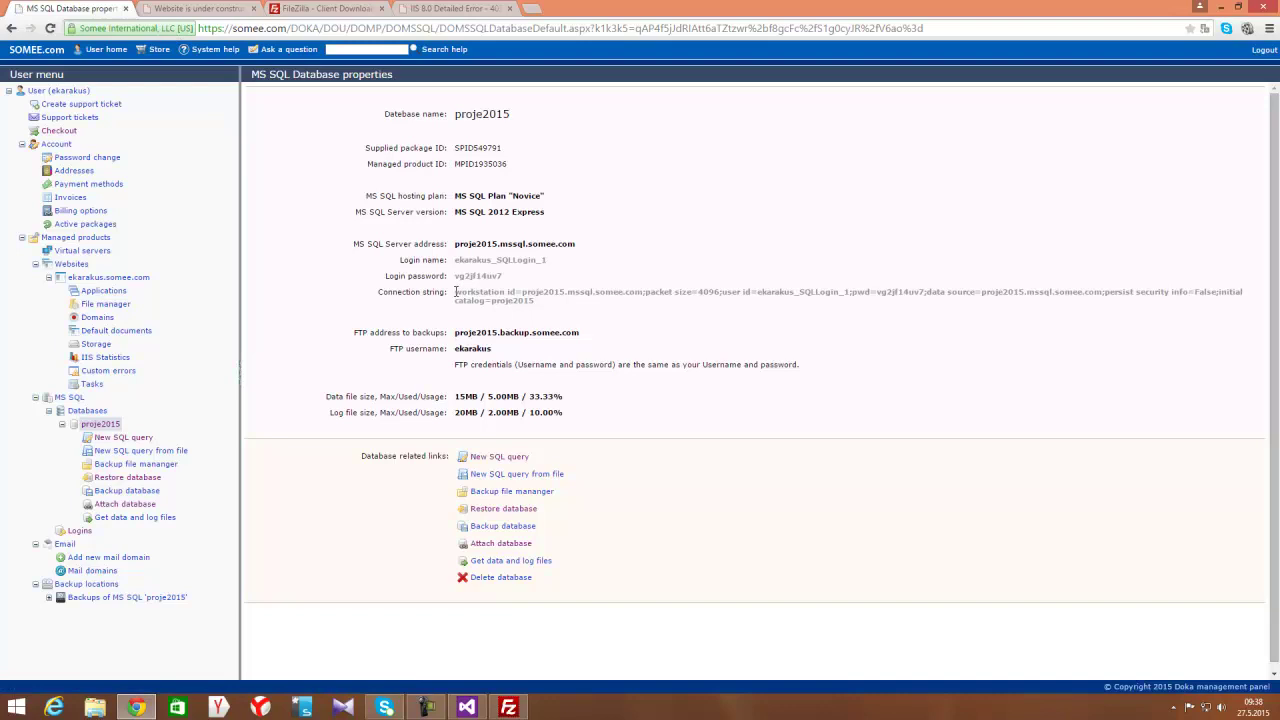
{"action": "left_click_drag", "start_coordinate": [455, 292], "coordinate": [535, 302]}
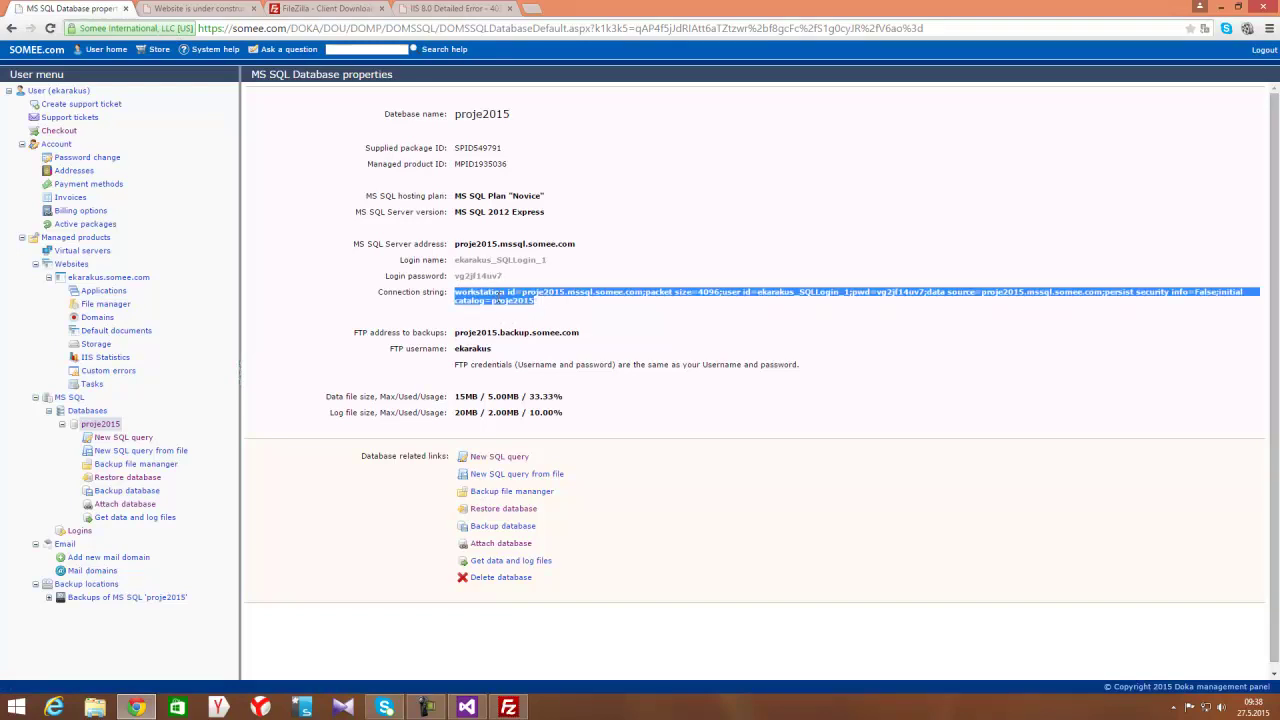
{"action": "right_click", "coordinate": [498, 300]}
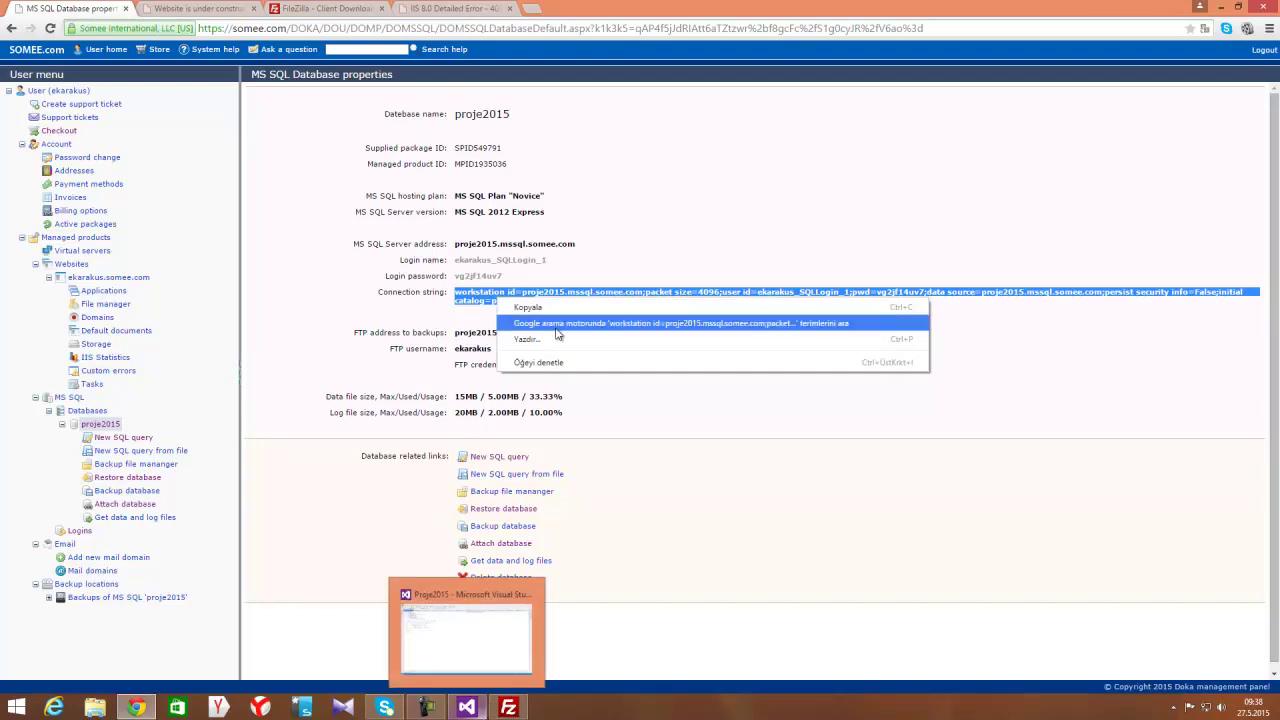
{"action": "left_click", "coordinate": [506, 279]}
{"action": "double_click", "coordinate": [466, 260]}
{"action": "double_click", "coordinate": [473, 276]}
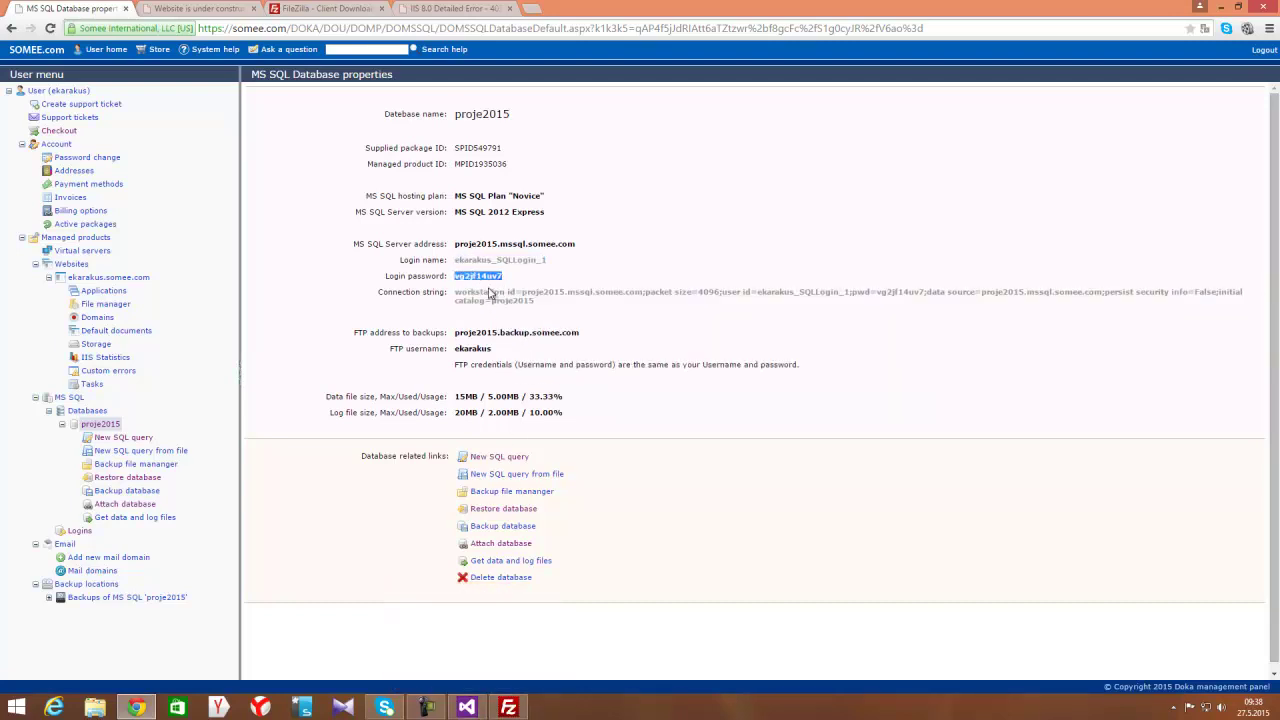
Copy the proje2015 MS SQL server address and launch SQL Server Management Studio via a 'sql' search
{"action": "triple_click", "coordinate": [480, 244]}
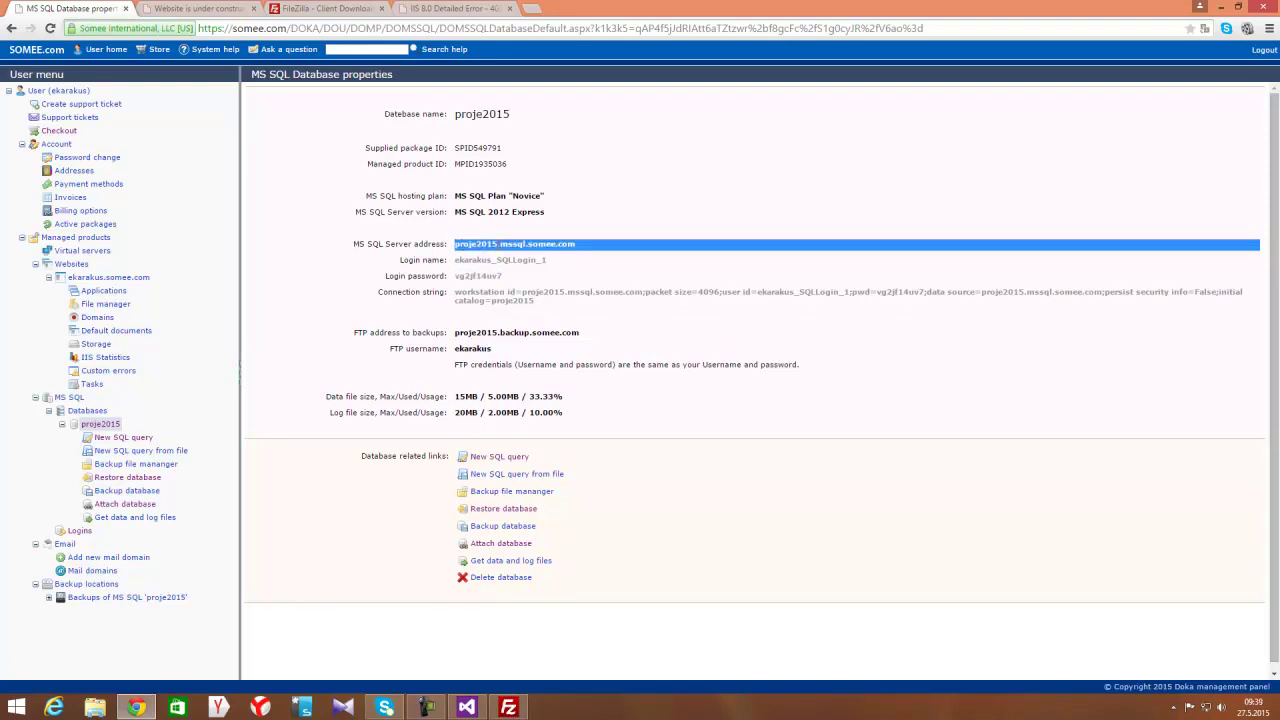
{"action": "right_click", "coordinate": [498, 244]}
{"action": "left_click", "coordinate": [506, 254]}
{"action": "key", "text": "super"}
{"action": "type", "text": "sql Server Management Studio"}
{"action": "key", "text": "Return"}
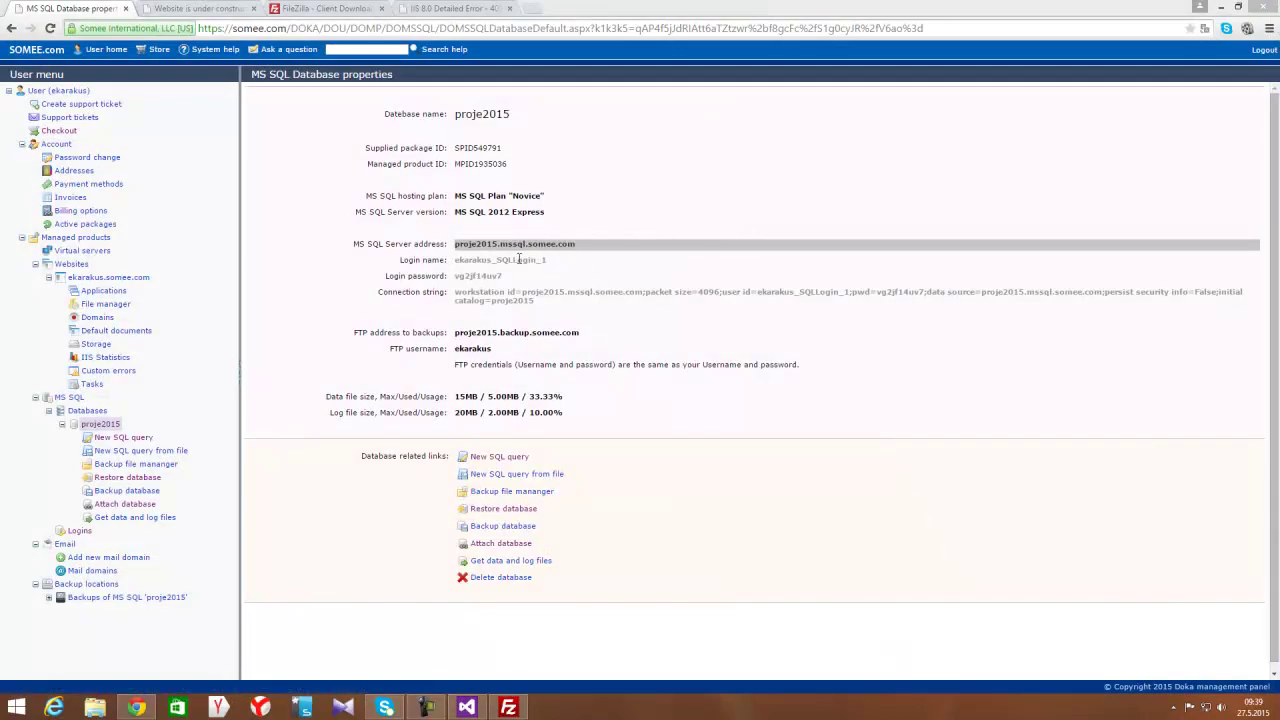
{"action": "double_click", "coordinate": [523, 260]}
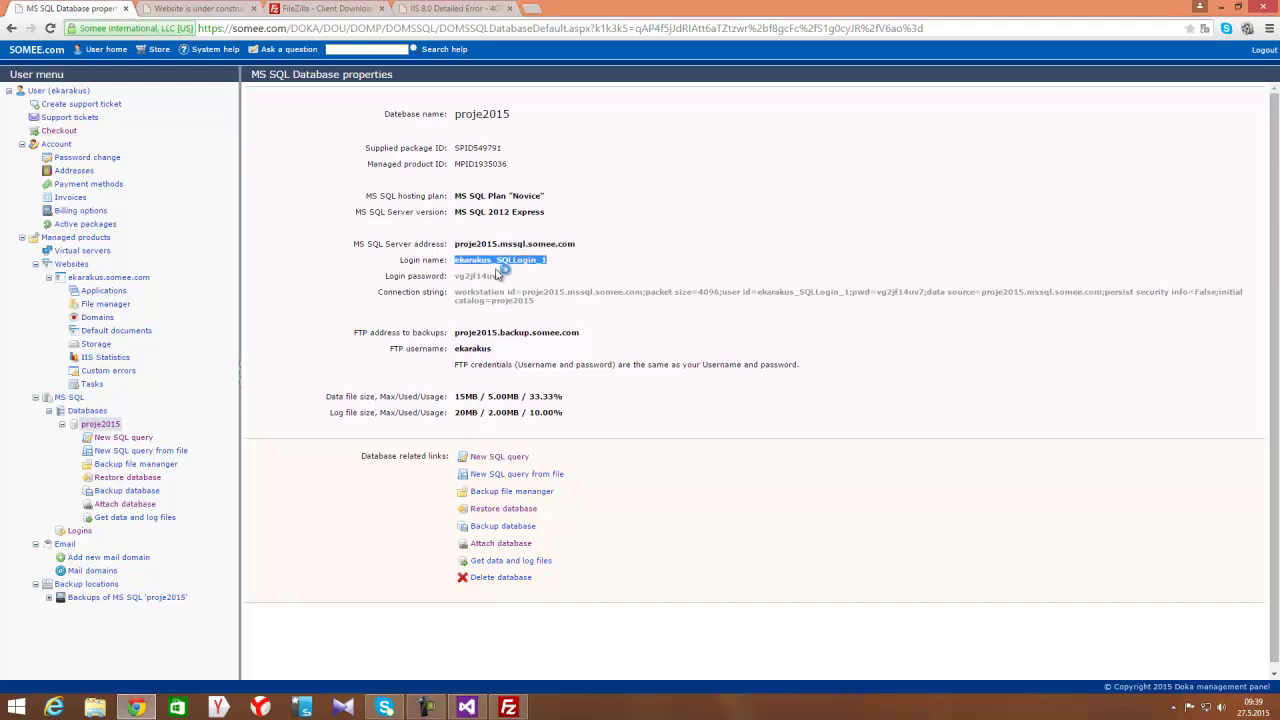
{"action": "double_click", "coordinate": [482, 275]}
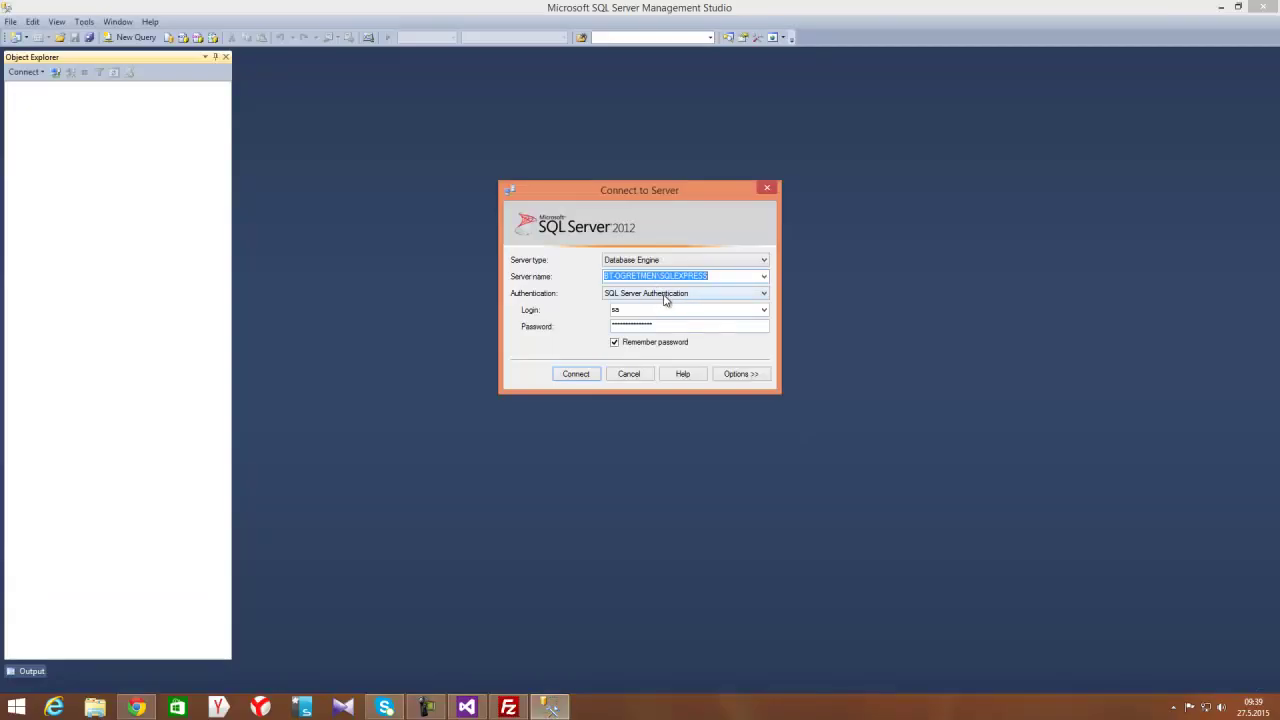
Connect to proje2015.mssql.somee.com using the pasted server address, hosting SQL login and password
{"action": "key", "text": "ctrl+v"}
{"action": "double_click", "coordinate": [634, 309]}
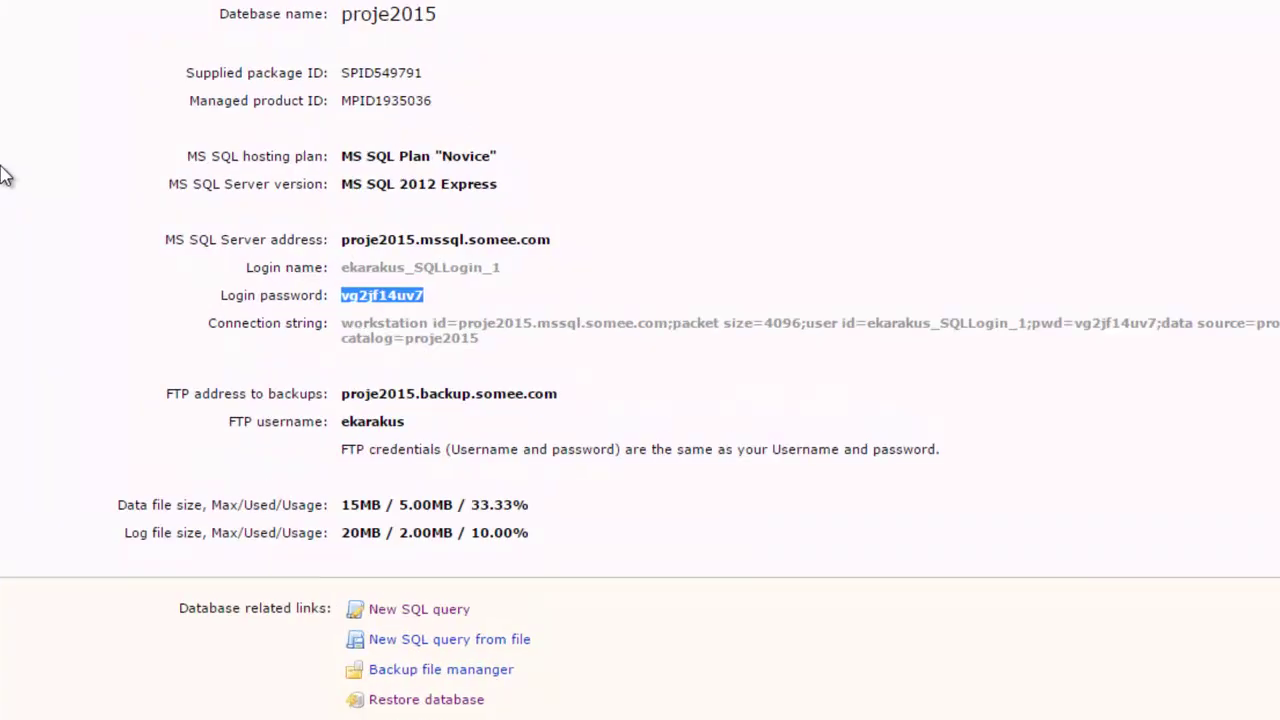
{"action": "double_click", "coordinate": [431, 274]}
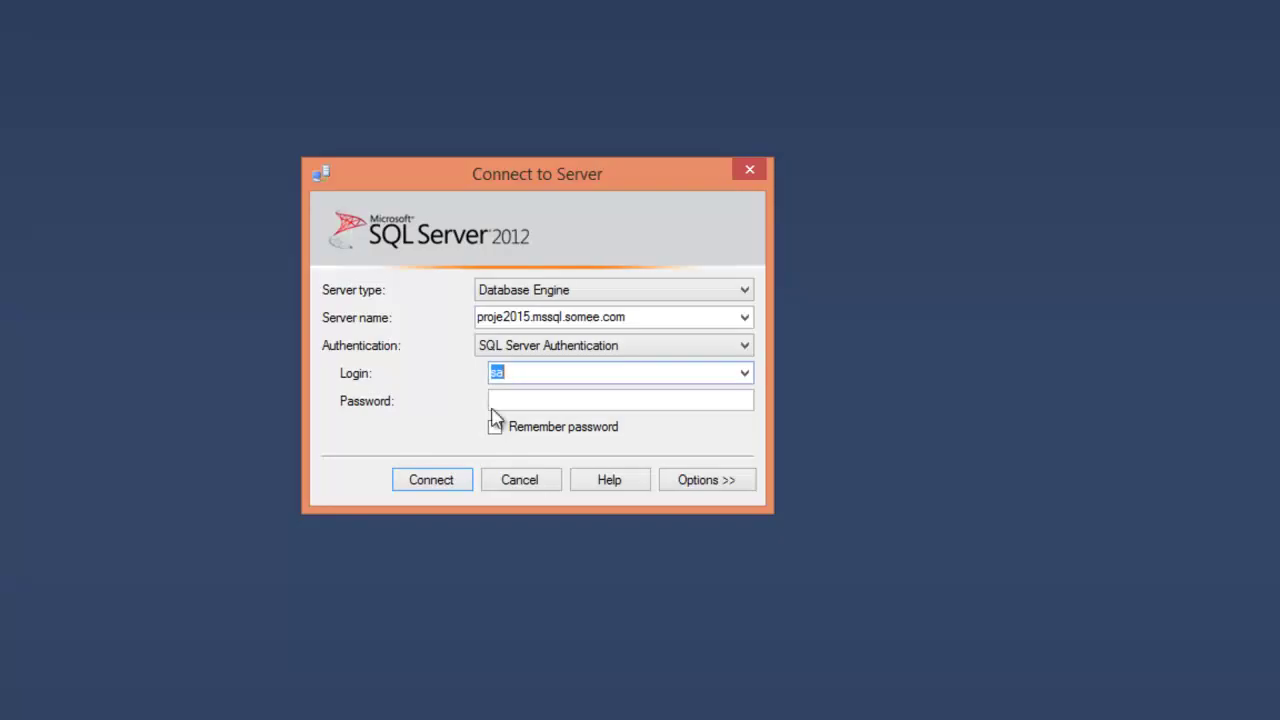
{"action": "key", "text": "ctrl+v"}
{"action": "key", "text": "alt+Tab"}
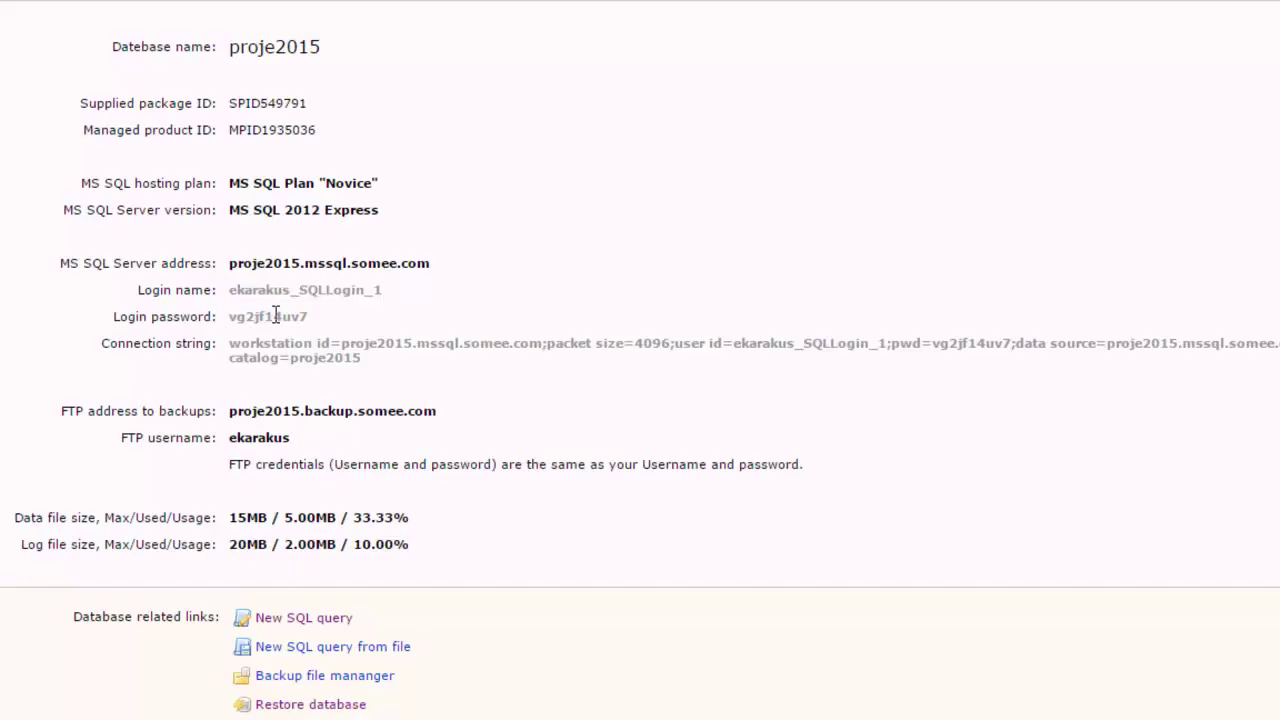
{"action": "double_click", "coordinate": [277, 316]}
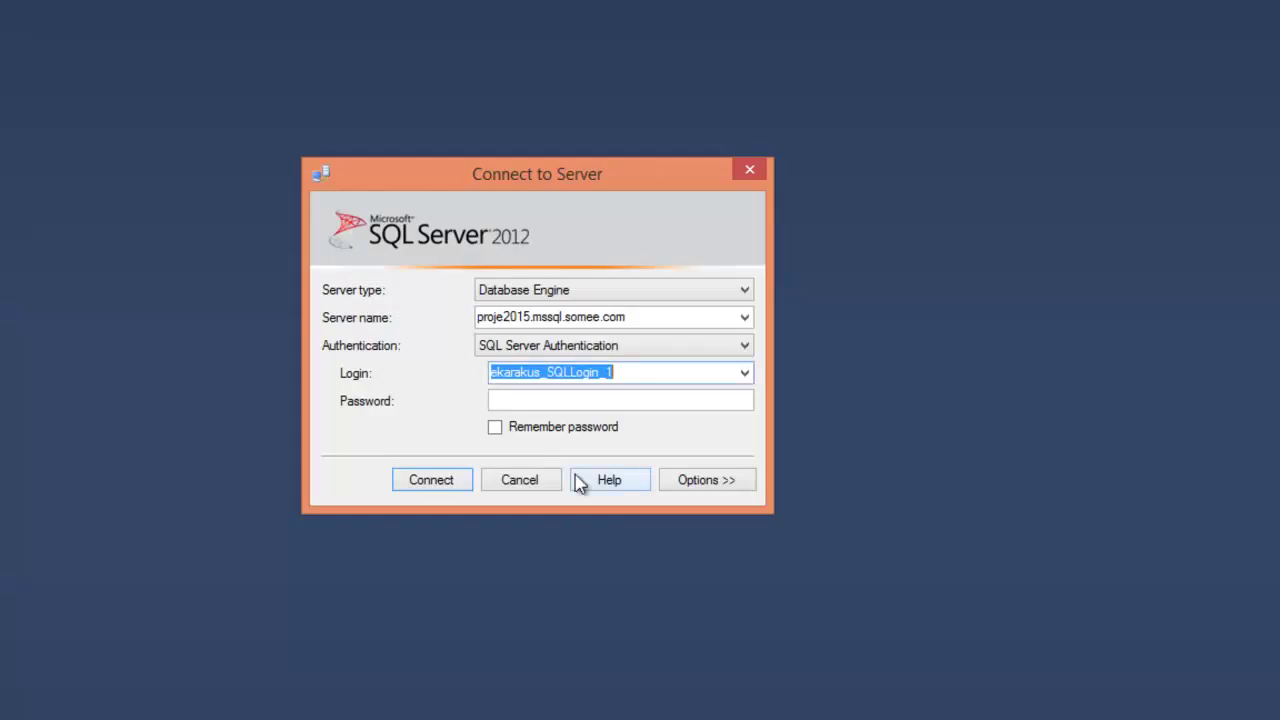
{"action": "left_click", "coordinate": [537, 401]}
{"action": "key", "text": "ctrl+v"}
{"action": "left_click", "coordinate": [448, 486]}
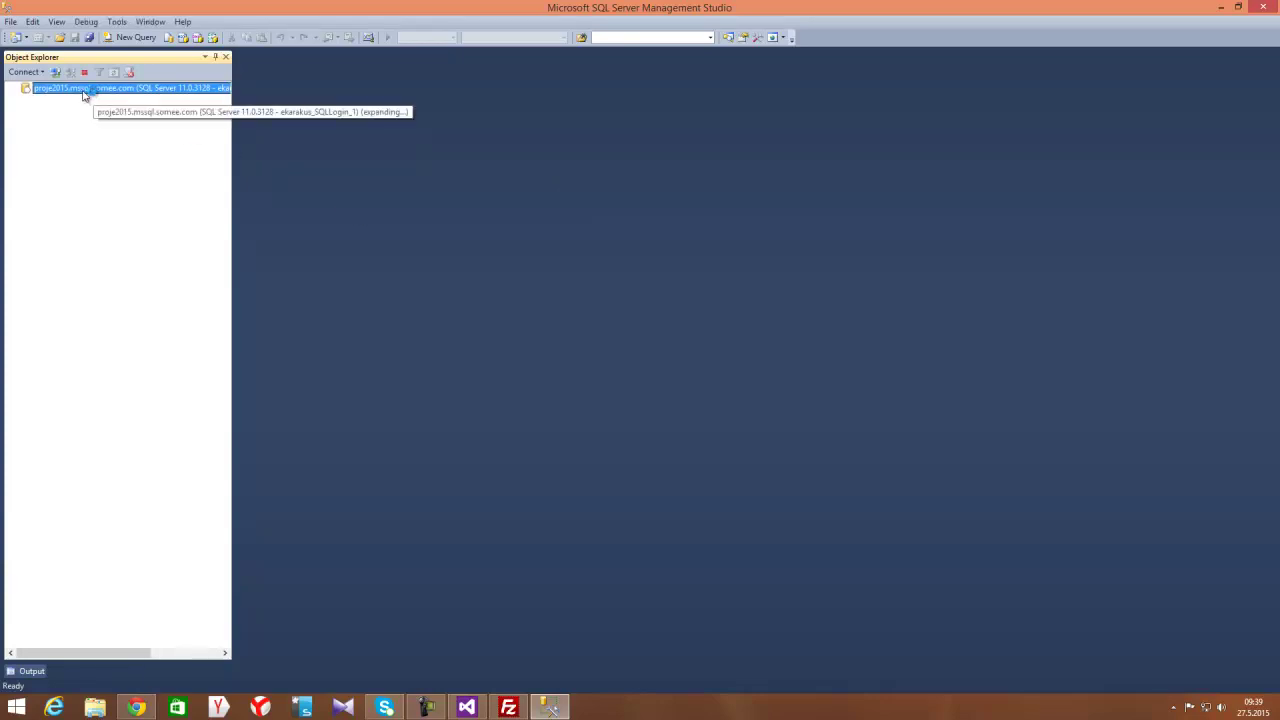
Widen Object Explorer, expand Databases and scroll down to proje2015
{"action": "left_click_drag", "start_coordinate": [231, 128], "coordinate": [282, 134]}
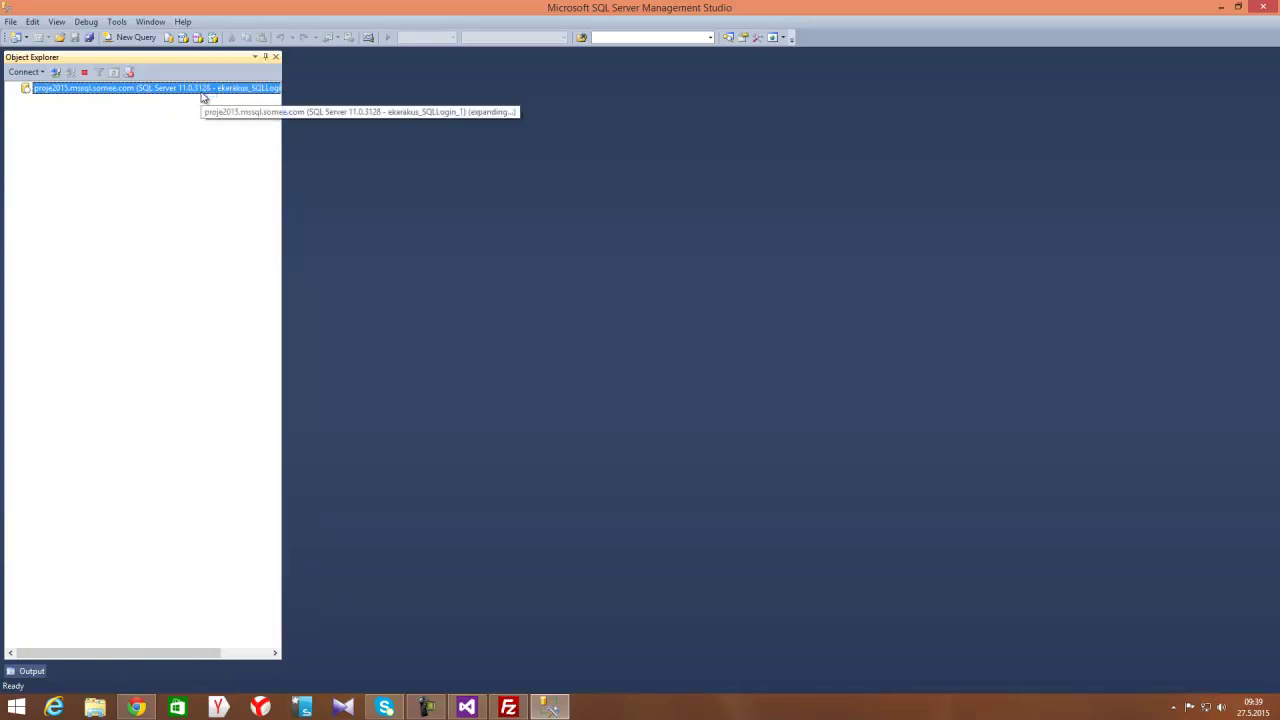
{"action": "left_click", "coordinate": [25, 100]}
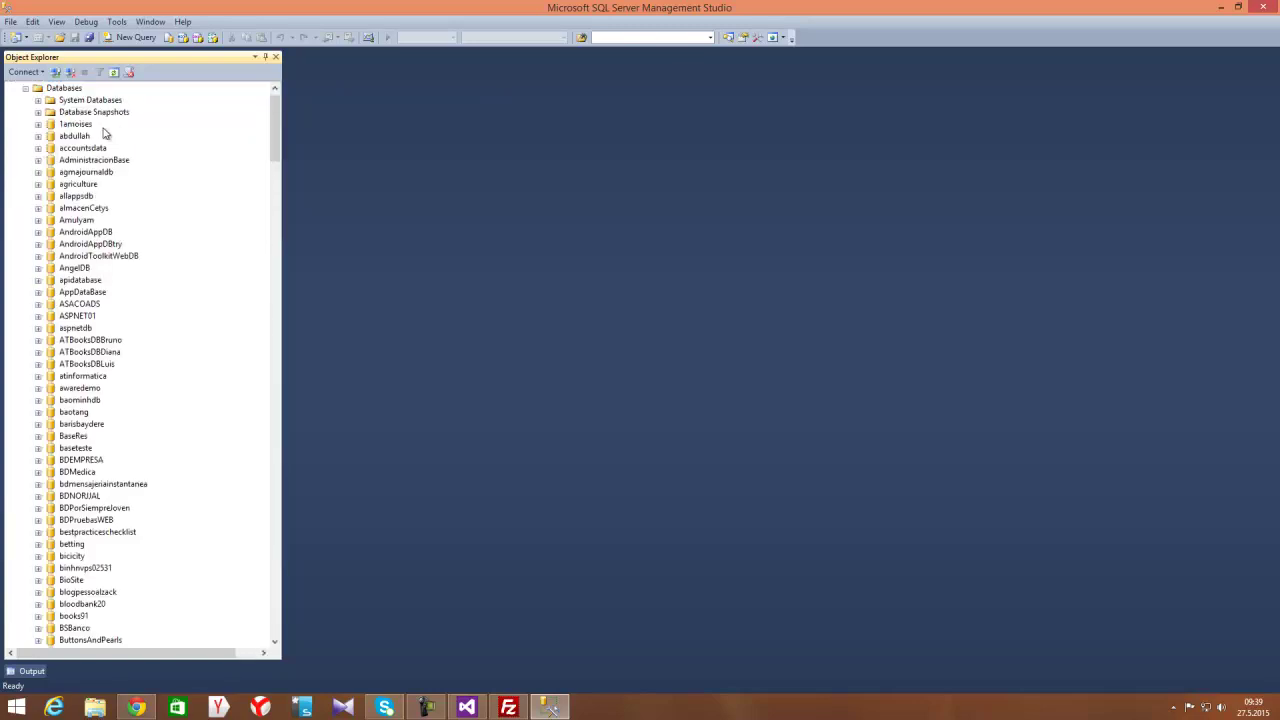
{"action": "left_click", "coordinate": [72, 305]}
{"action": "scroll", "coordinate": [105, 315], "scroll_direction": "down", "scroll_amount": 10}
{"action": "key", "text": "p"}
{"action": "scroll", "coordinate": [100, 308], "scroll_direction": "down", "scroll_amount": 4}
{"action": "key", "text": "Down"}
{"action": "key", "text": "Down"}
{"action": "key", "text": "Down"}
{"action": "key", "text": "Down"}
{"action": "key", "text": "Down"}
{"action": "key", "text": "Down"}
{"action": "scroll", "coordinate": [120, 436], "scroll_direction": "down", "scroll_amount": 4}
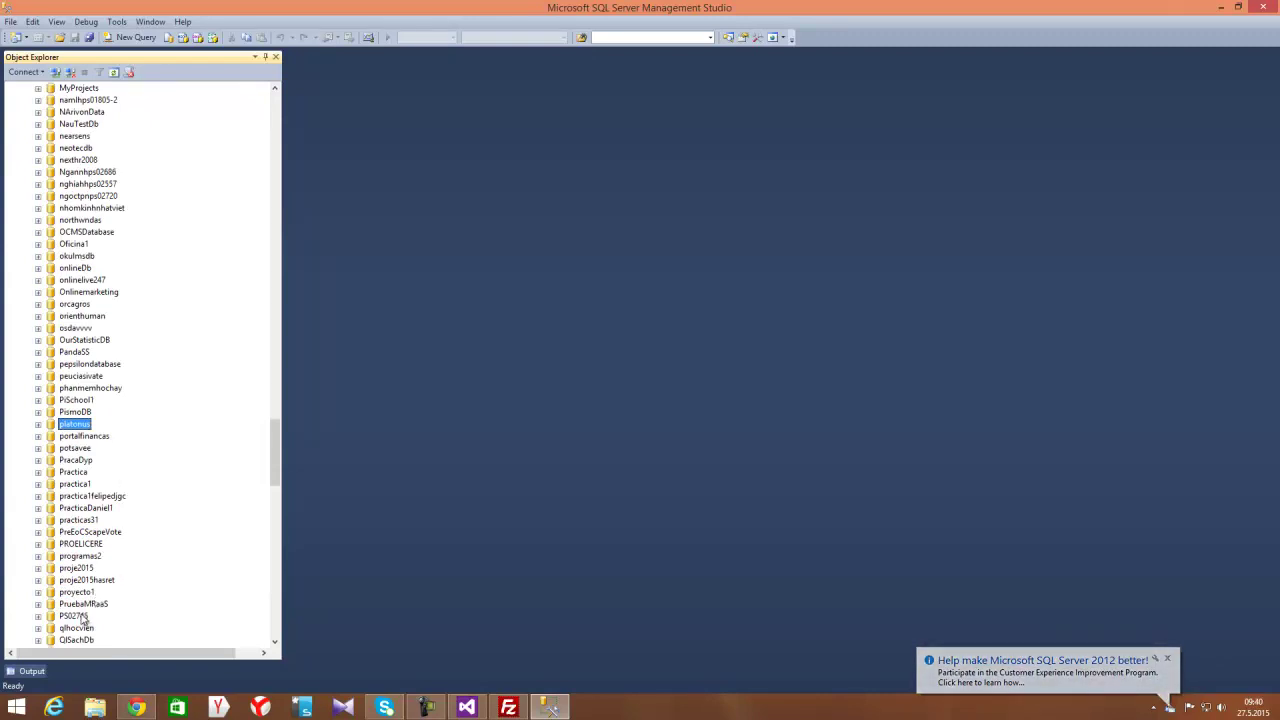
Expand proje2015's Tables folder and bring up the actions for the dbo.Uye table
{"action": "double_click", "coordinate": [78, 567]}
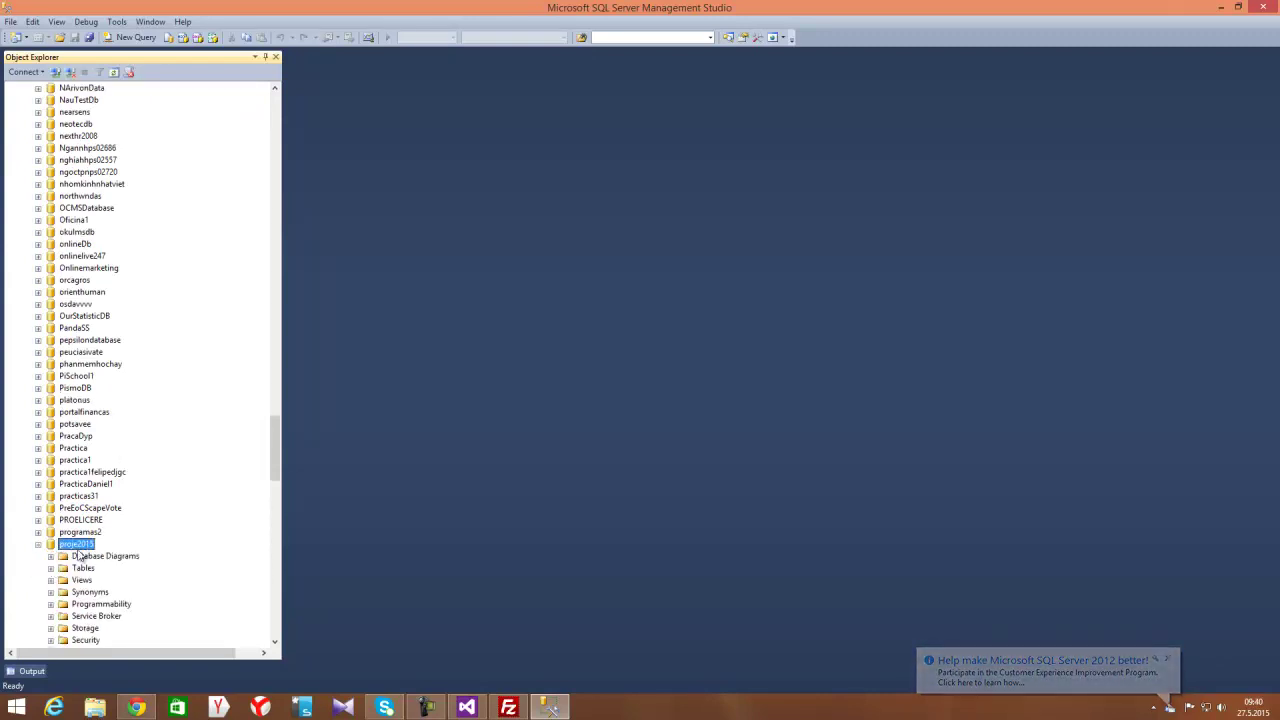
{"action": "double_click", "coordinate": [85, 568]}
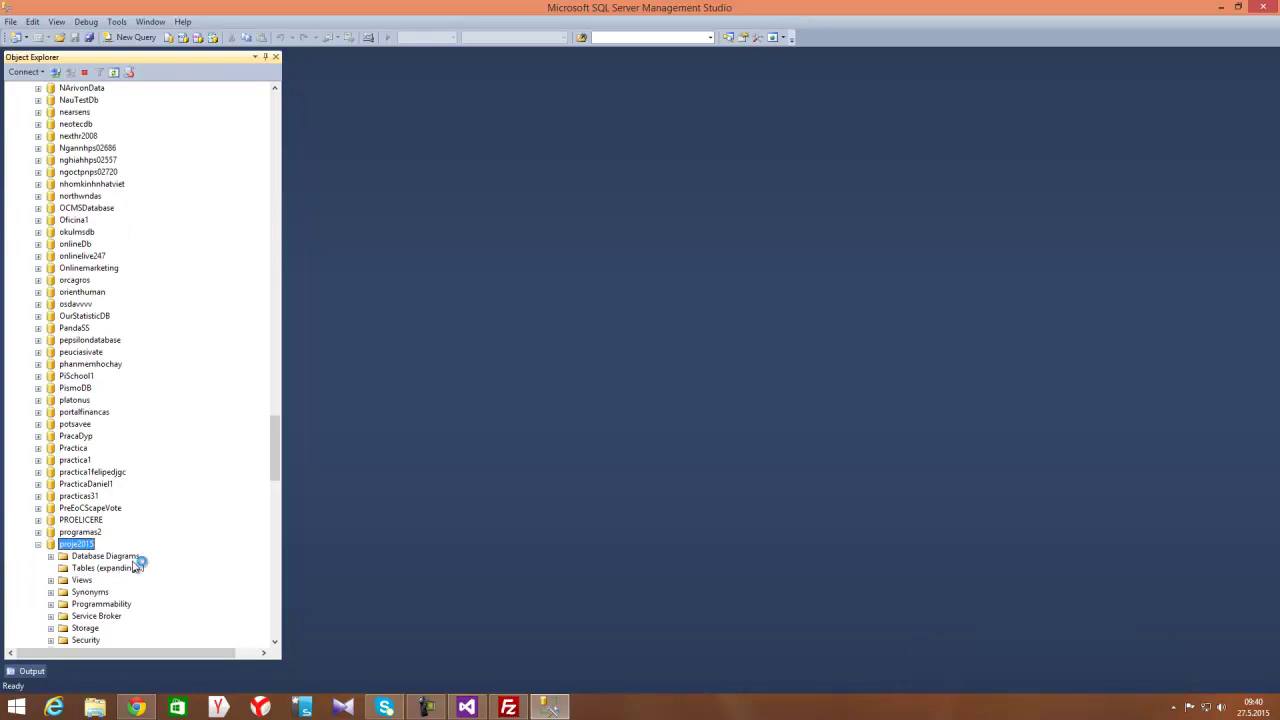
{"action": "left_click", "coordinate": [86, 558]}
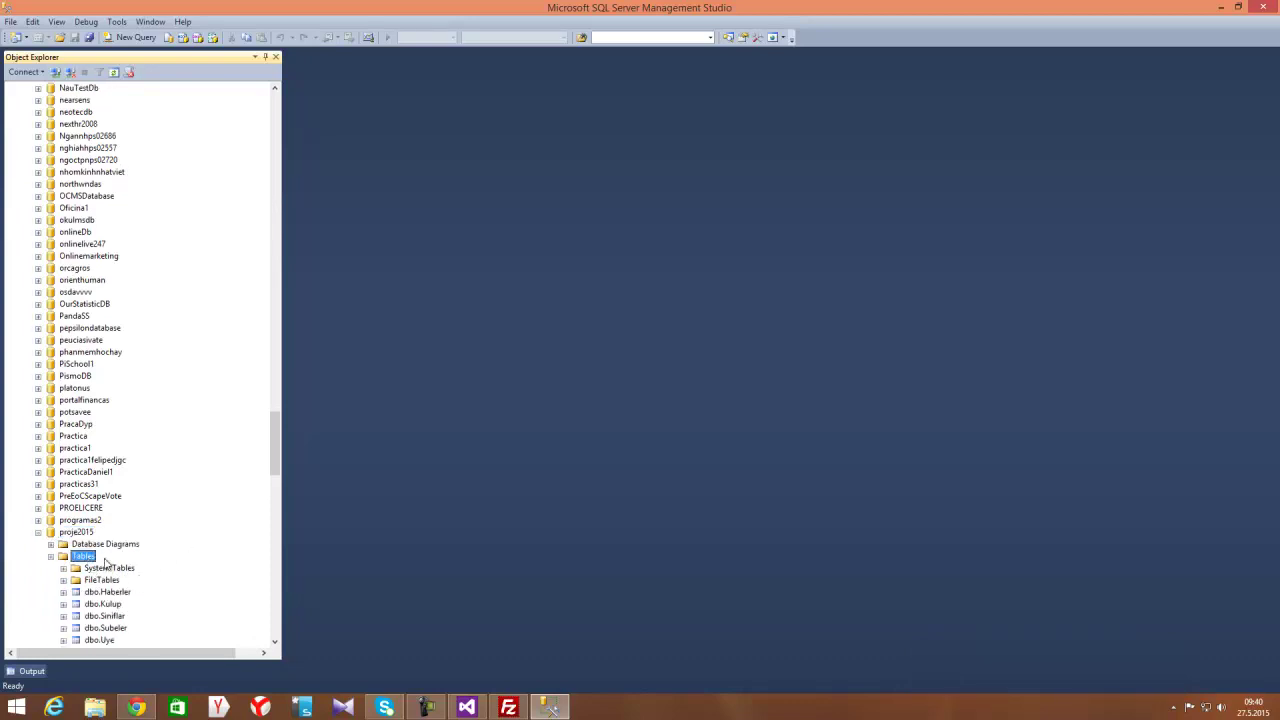
{"action": "scroll", "coordinate": [147, 573], "scroll_direction": "down", "scroll_amount": 3}
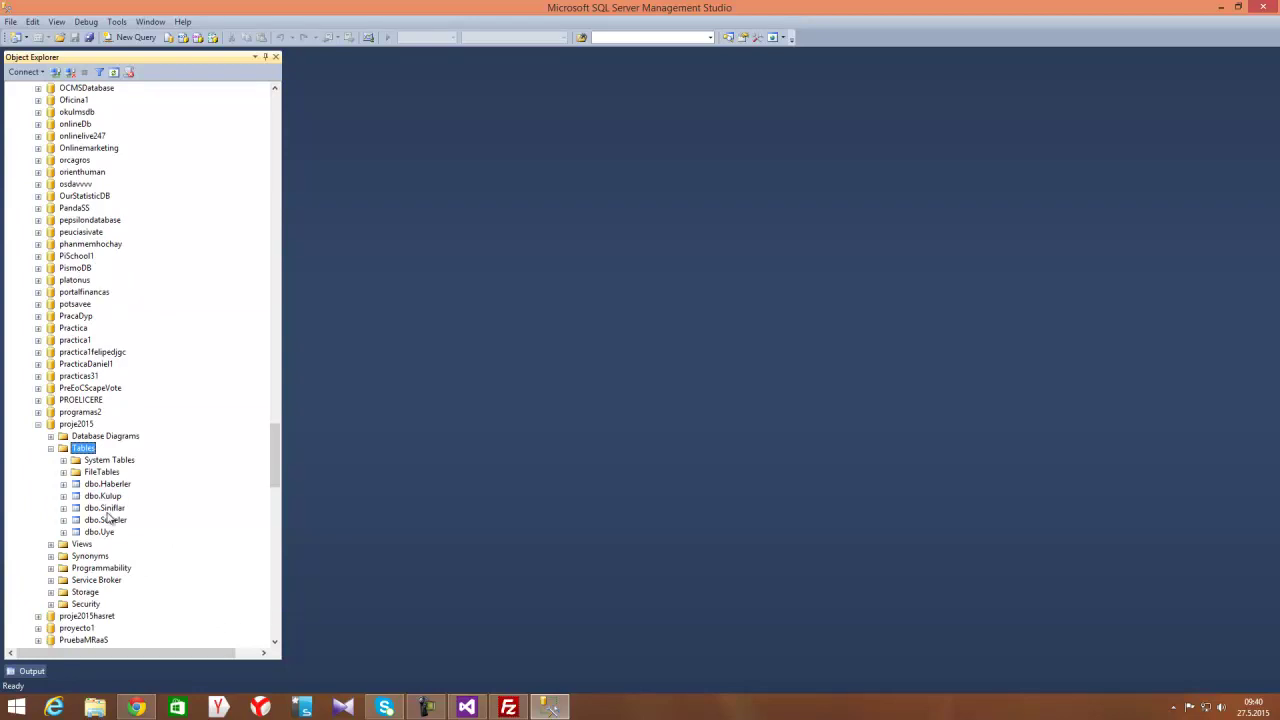
{"action": "left_click", "coordinate": [104, 533]}
{"action": "key", "text": "shift+F10"}
Show dbo.Uye's top 1000 rows, open the proje2015 Diagram_0 diagram, then check FileZilla
{"action": "left_click", "coordinate": [185, 493]}
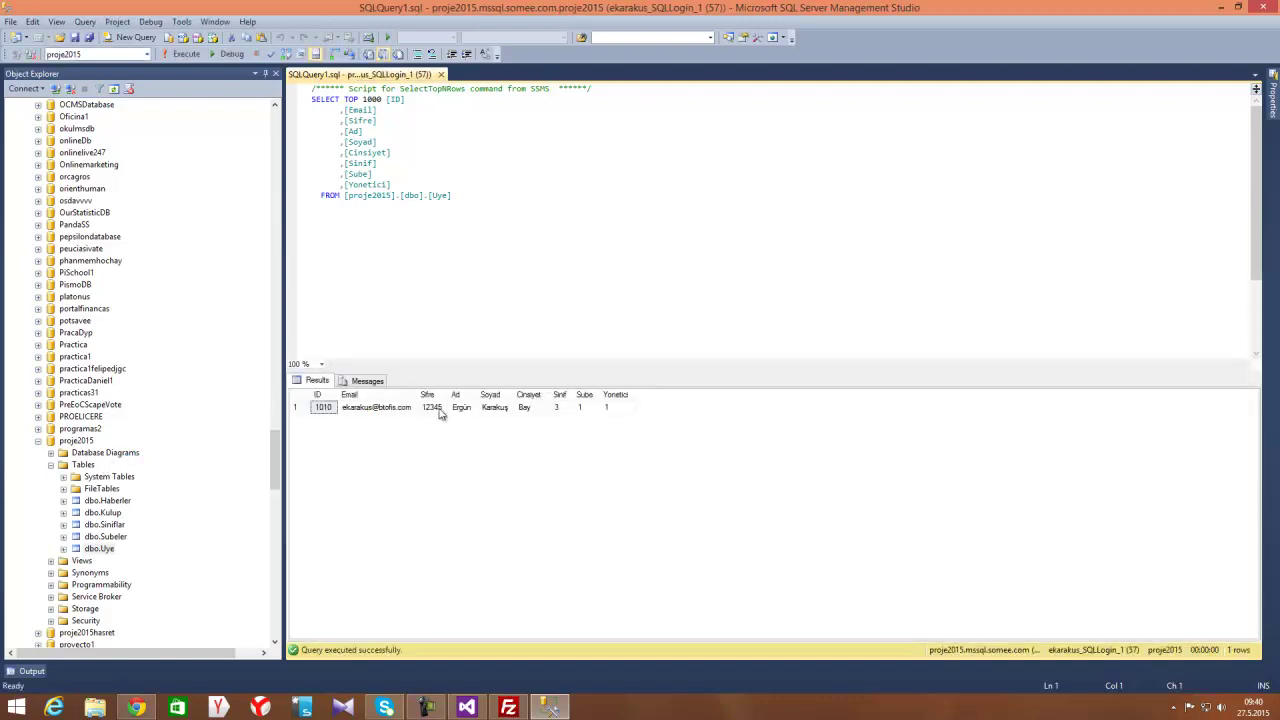
{"action": "left_click", "coordinate": [51, 454]}
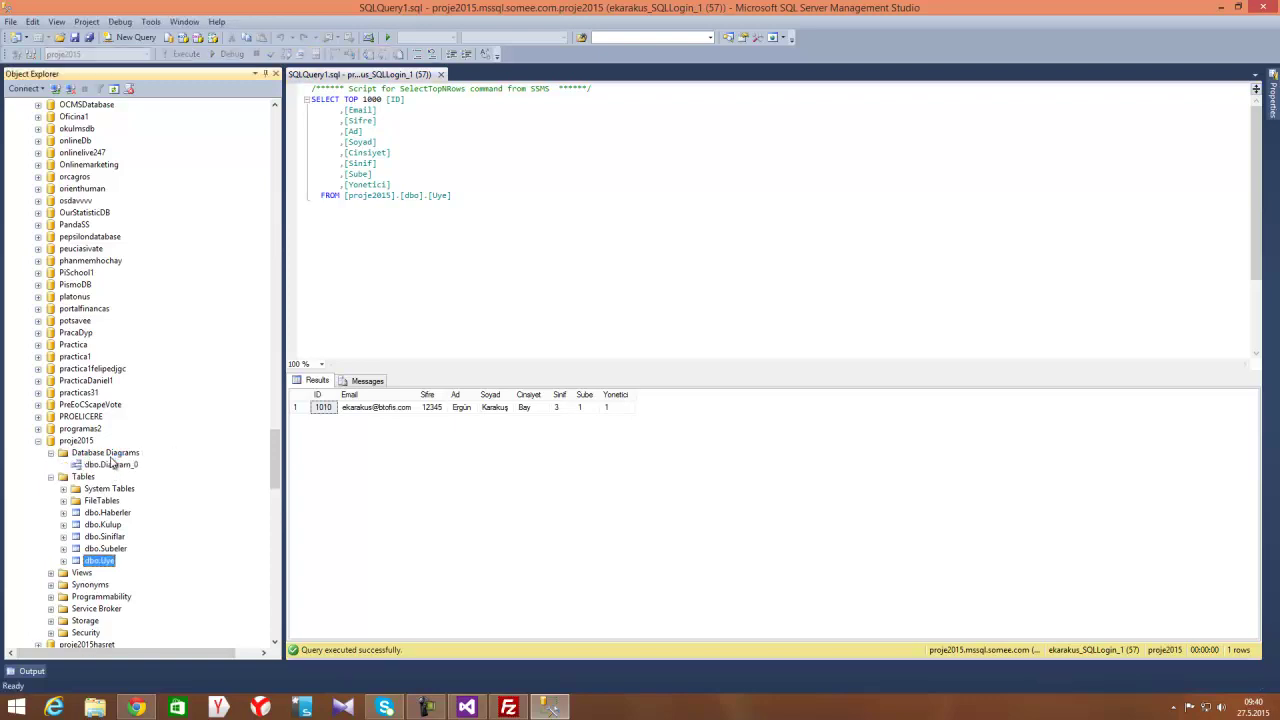
{"action": "left_click", "coordinate": [114, 466]}
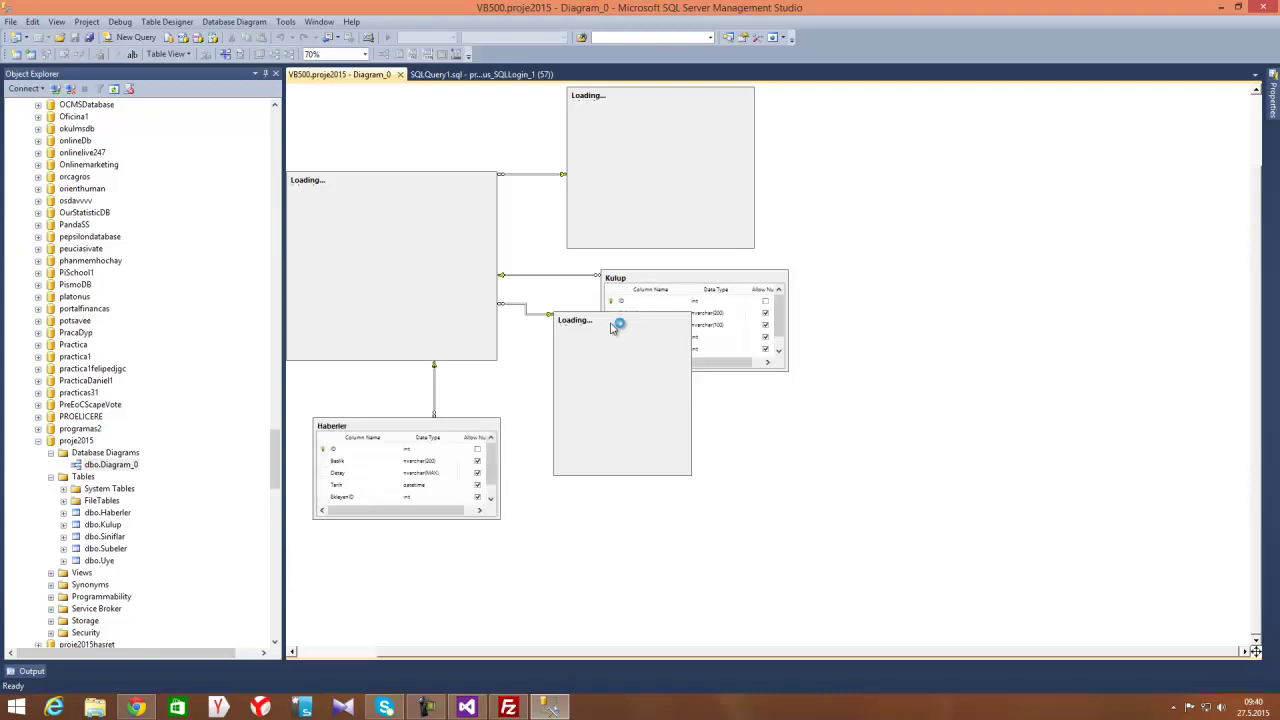
{"action": "left_click", "coordinate": [613, 381]}
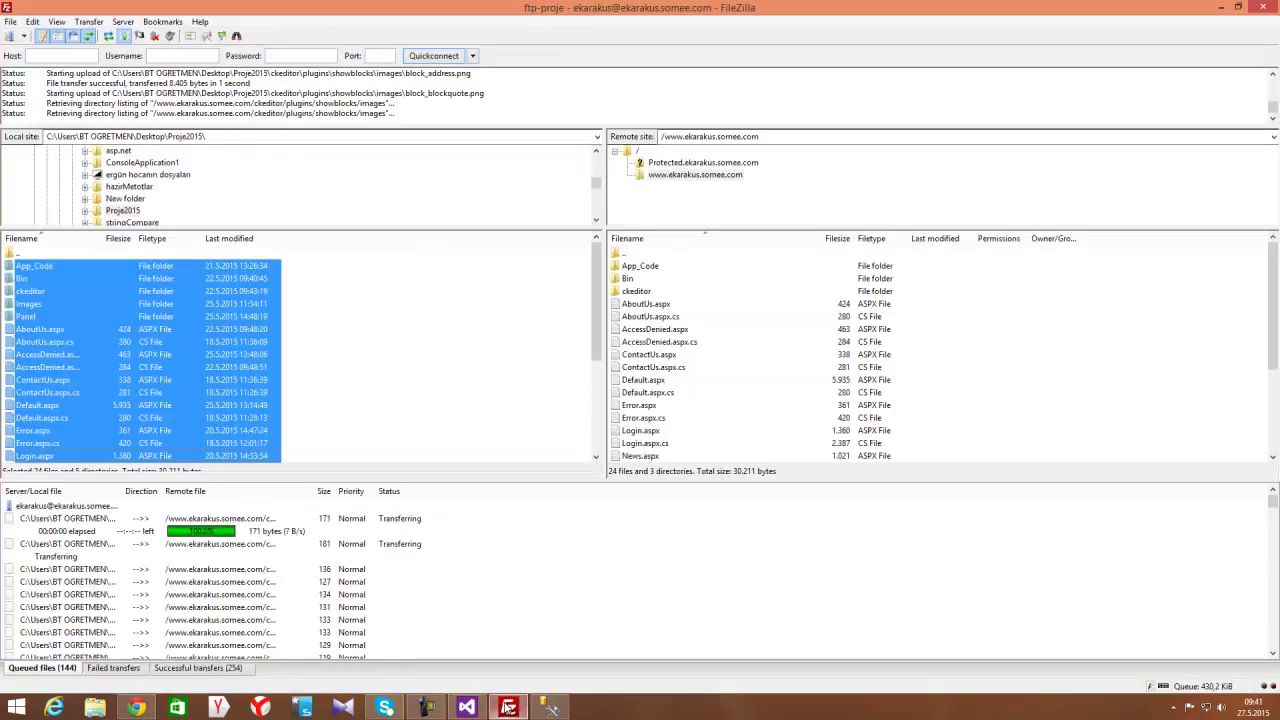
{"action": "left_click", "coordinate": [508, 707]}
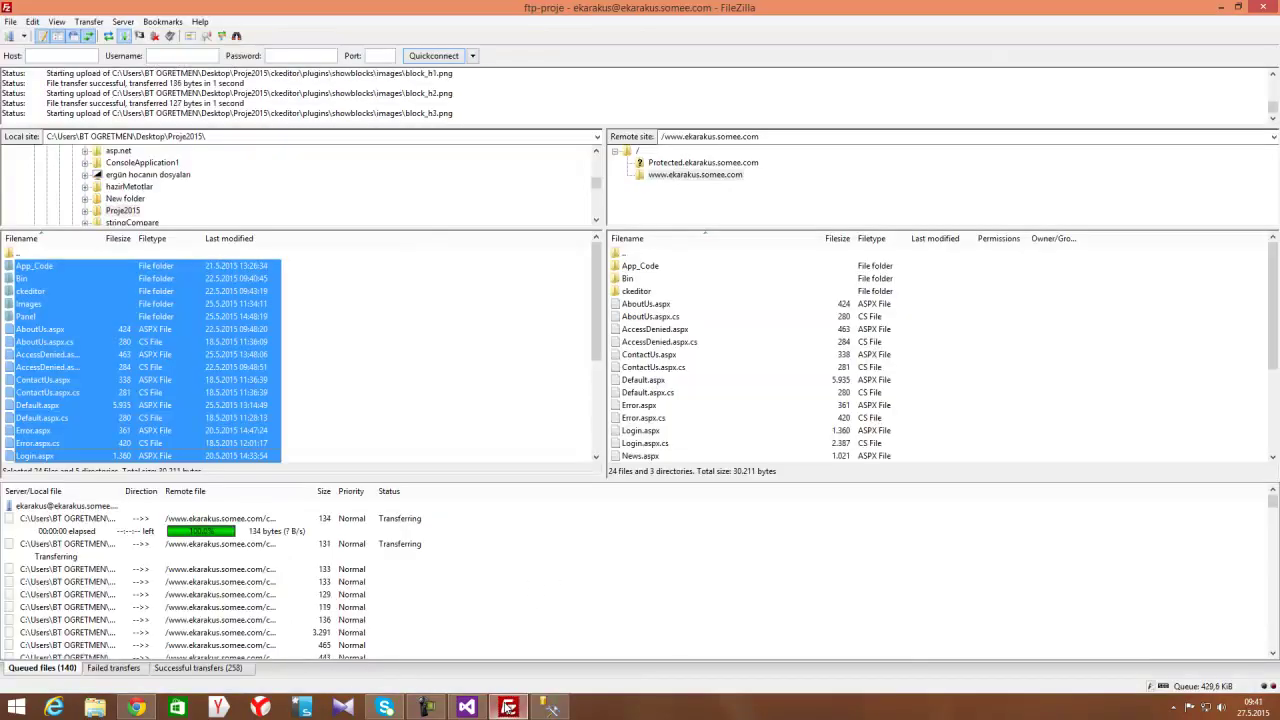
Widen the queue's Remote file column and wait until the upload ends with 398 successful transfers
{"action": "left_click_drag", "start_coordinate": [282, 495], "coordinate": [385, 497]}
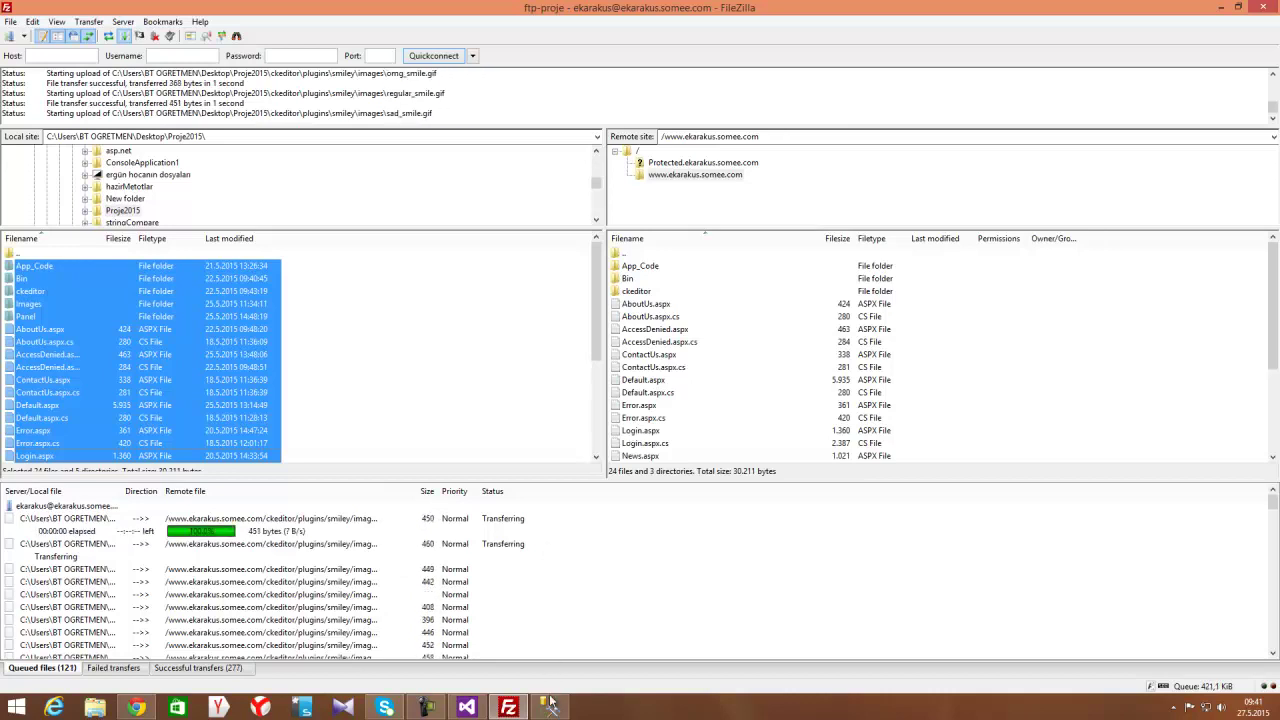
{"action": "left_click", "coordinate": [428, 708]}
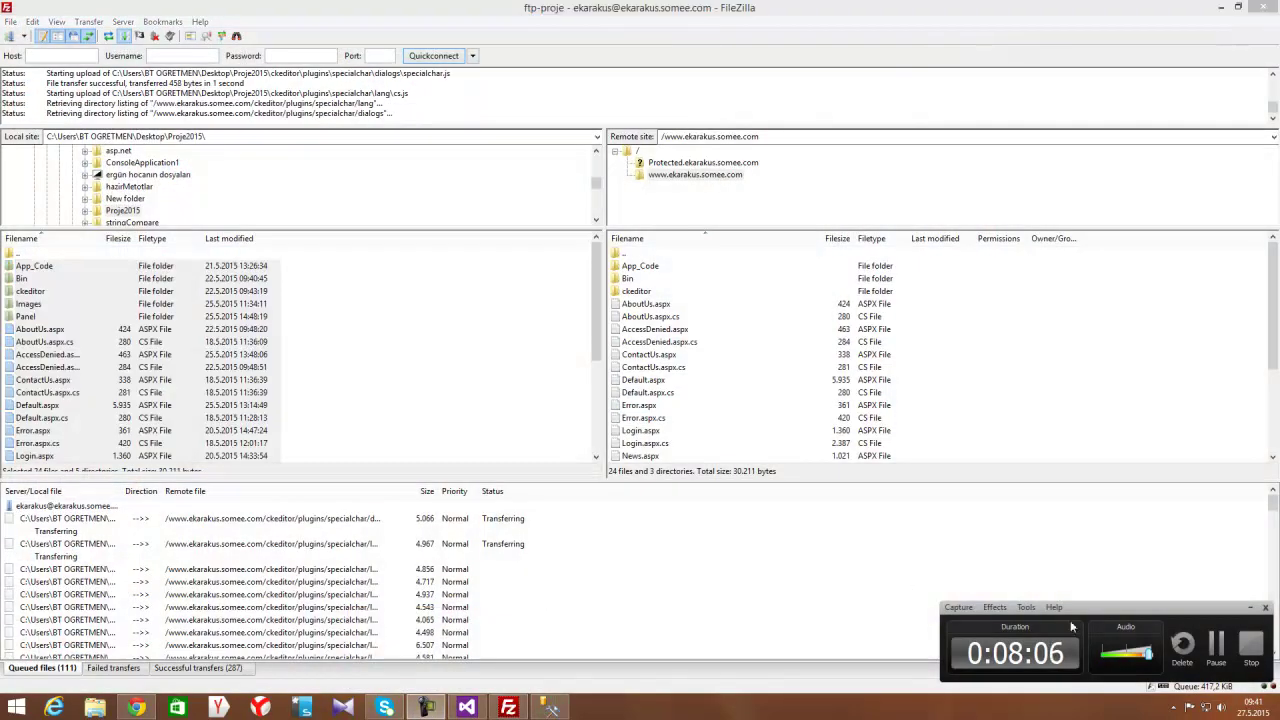
{"action": "left_click", "coordinate": [1215, 645]}
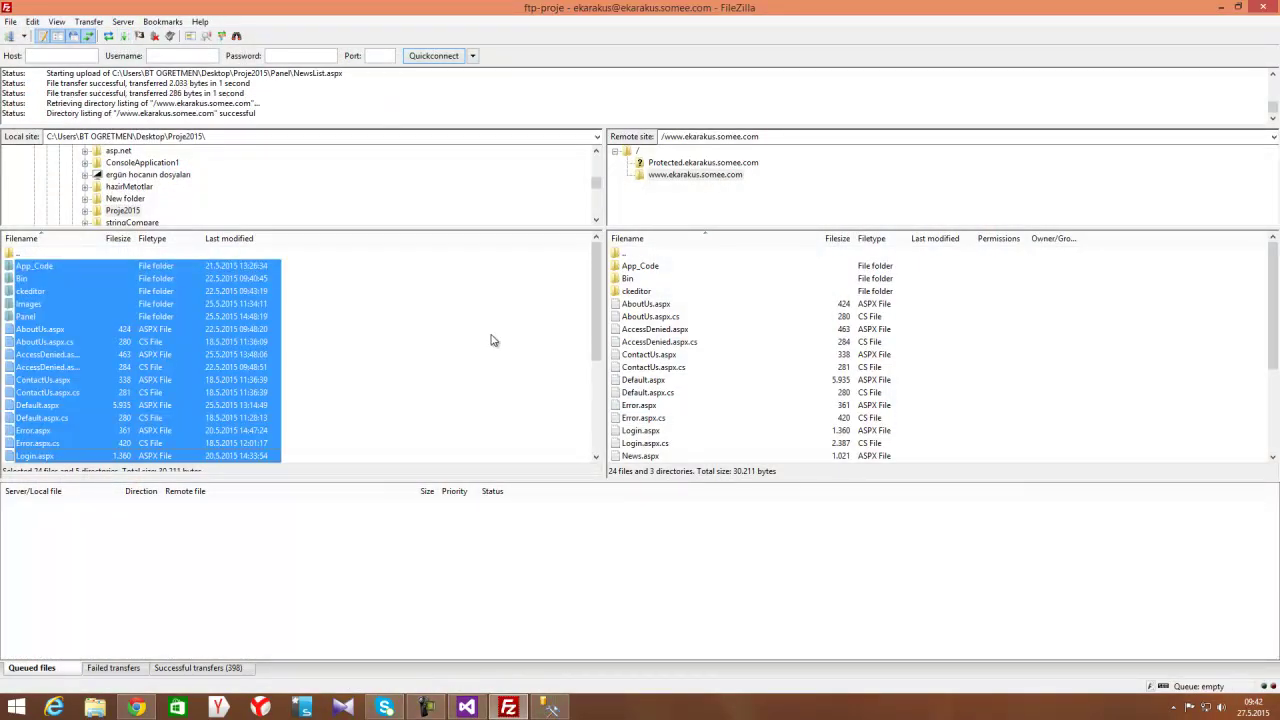
{"action": "left_click", "coordinate": [490, 340]}
{"action": "left_click", "coordinate": [549, 708]}
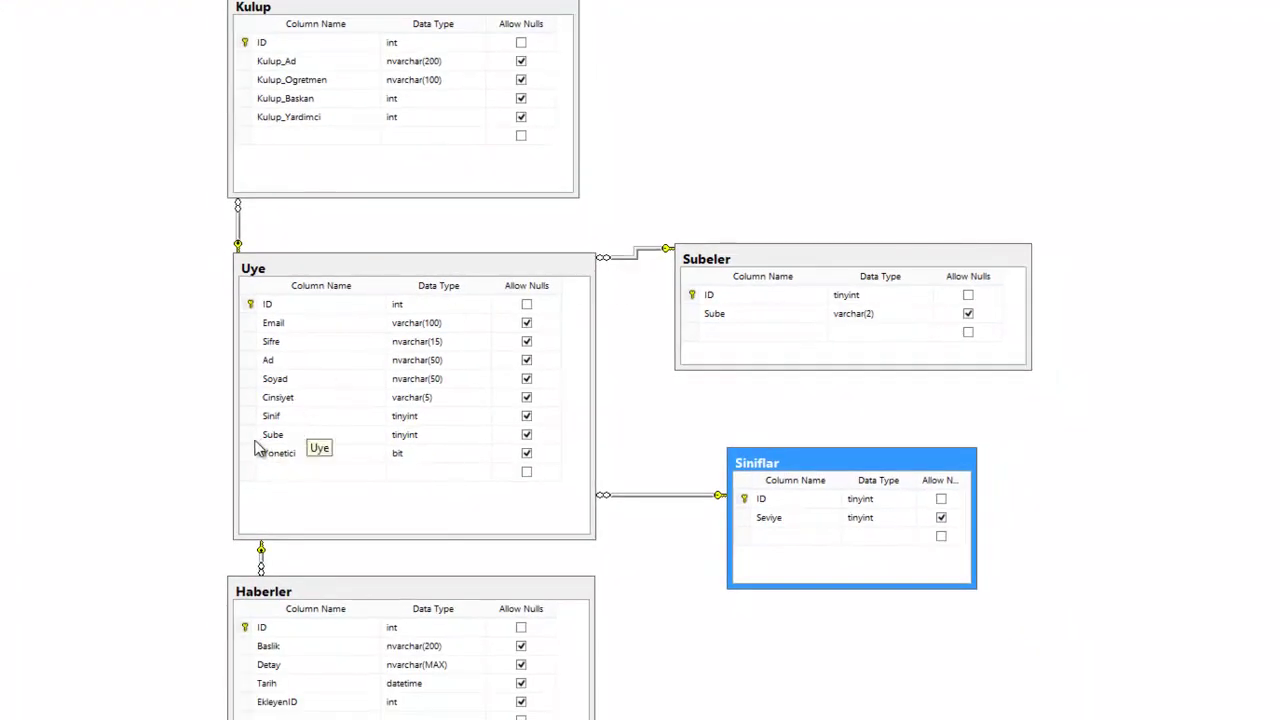
Inspect Uye's Sube and Sinif columns and the Uye–Subeler relationship, then close Diagram_0
{"action": "left_click", "coordinate": [250, 437]}
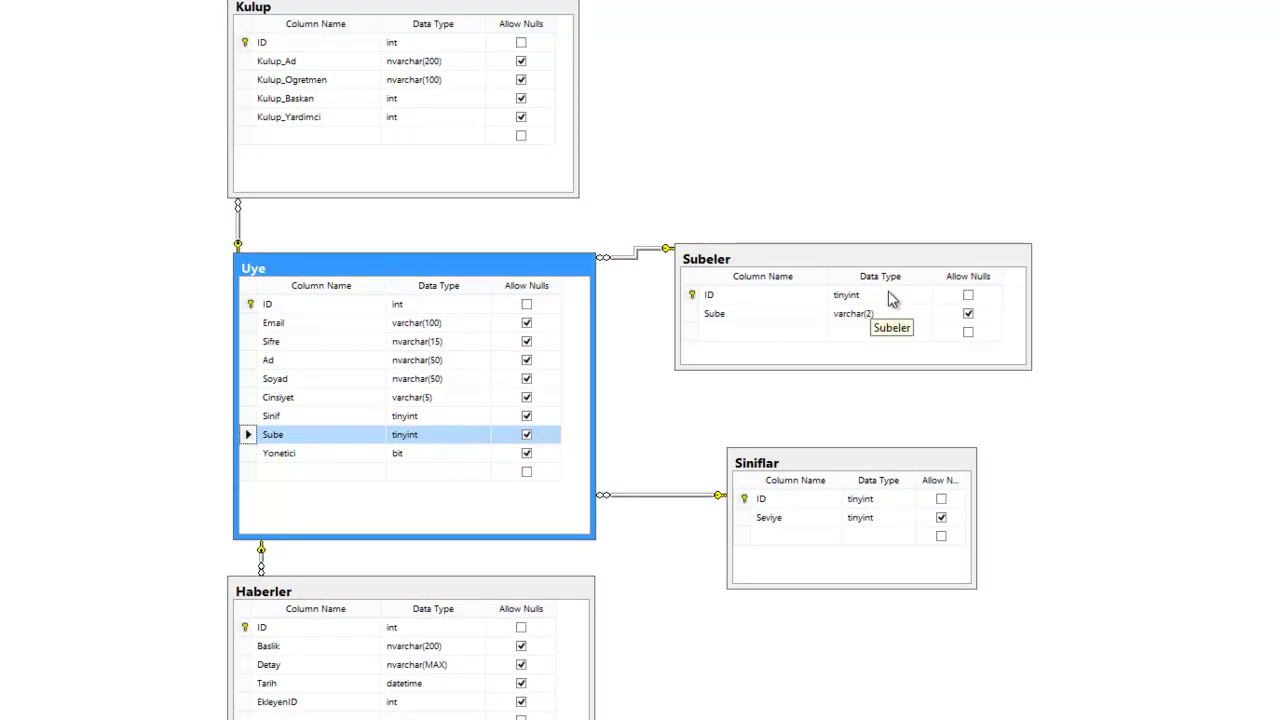
{"action": "left_click", "coordinate": [823, 468]}
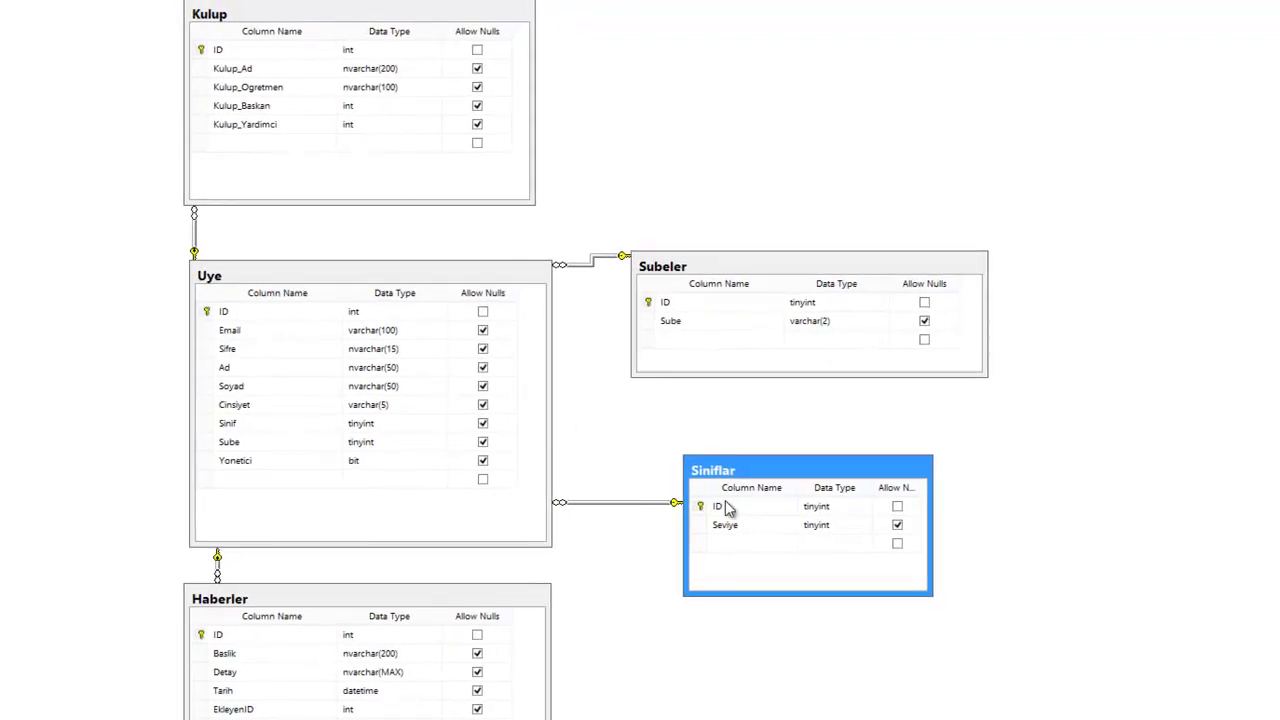
{"action": "left_click", "coordinate": [204, 428]}
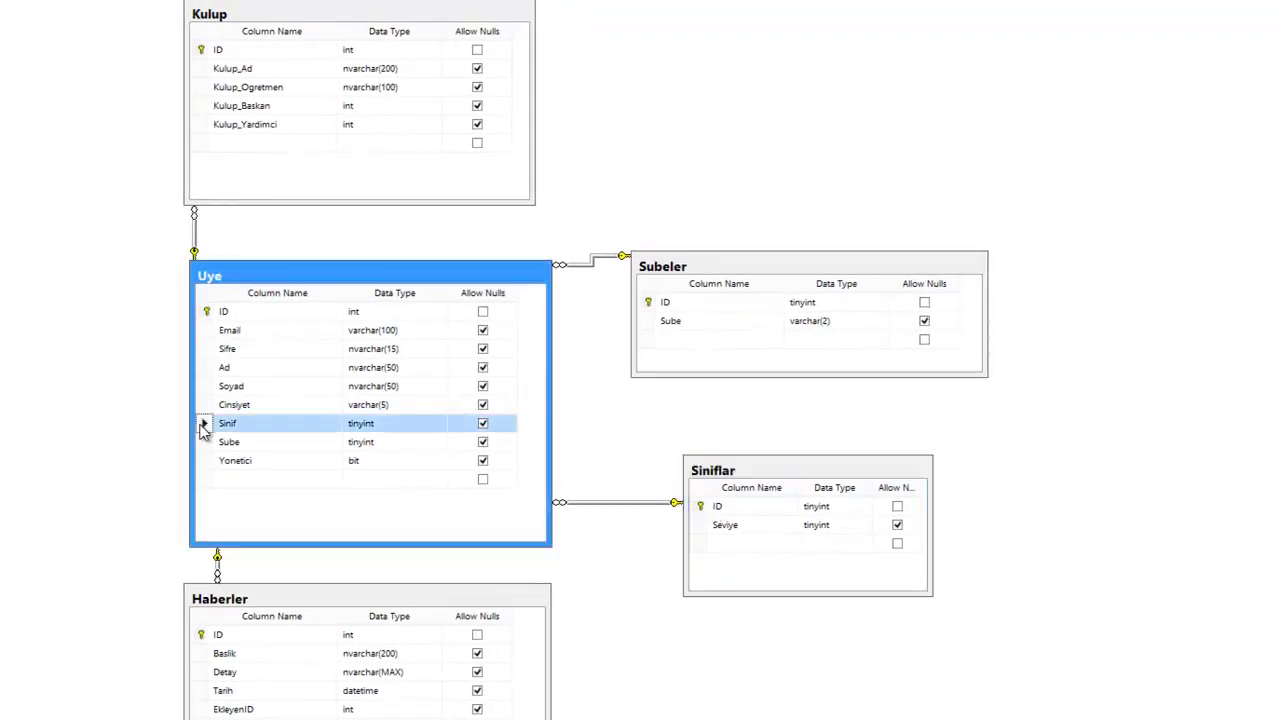
{"action": "left_click", "coordinate": [591, 495]}
{"action": "left_click", "coordinate": [592, 262]}
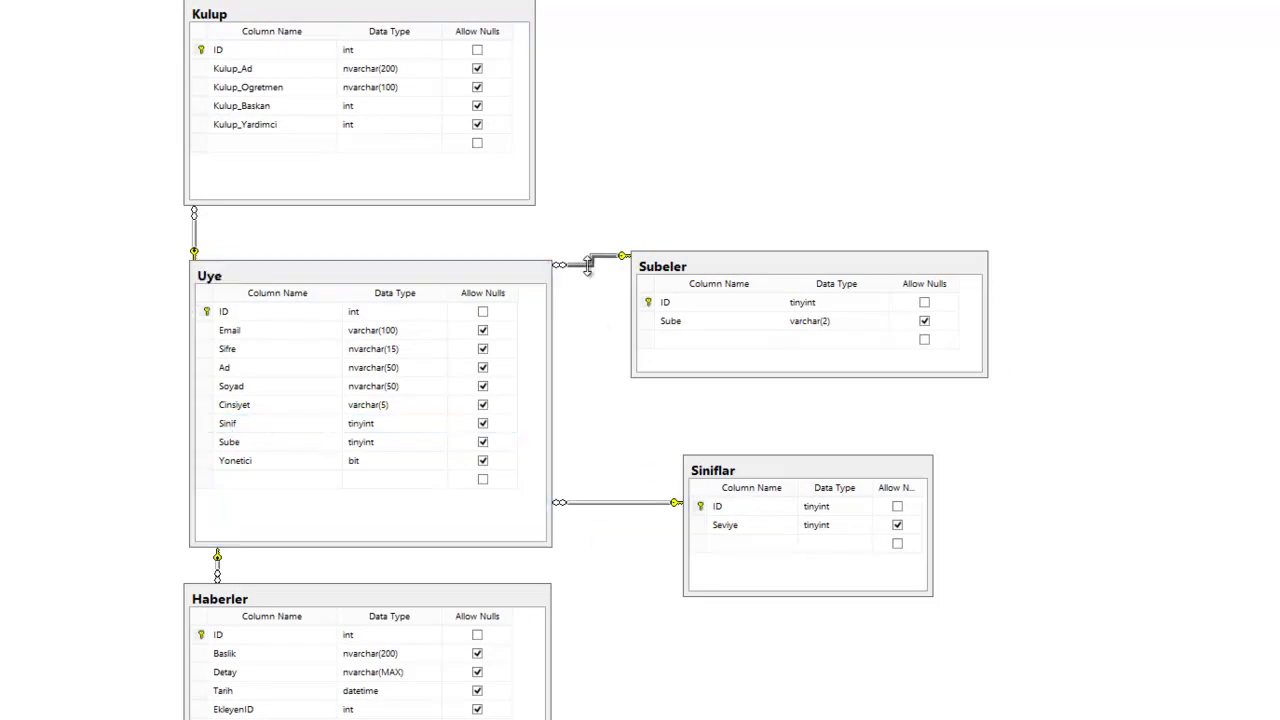
{"action": "left_click", "coordinate": [80, 150]}
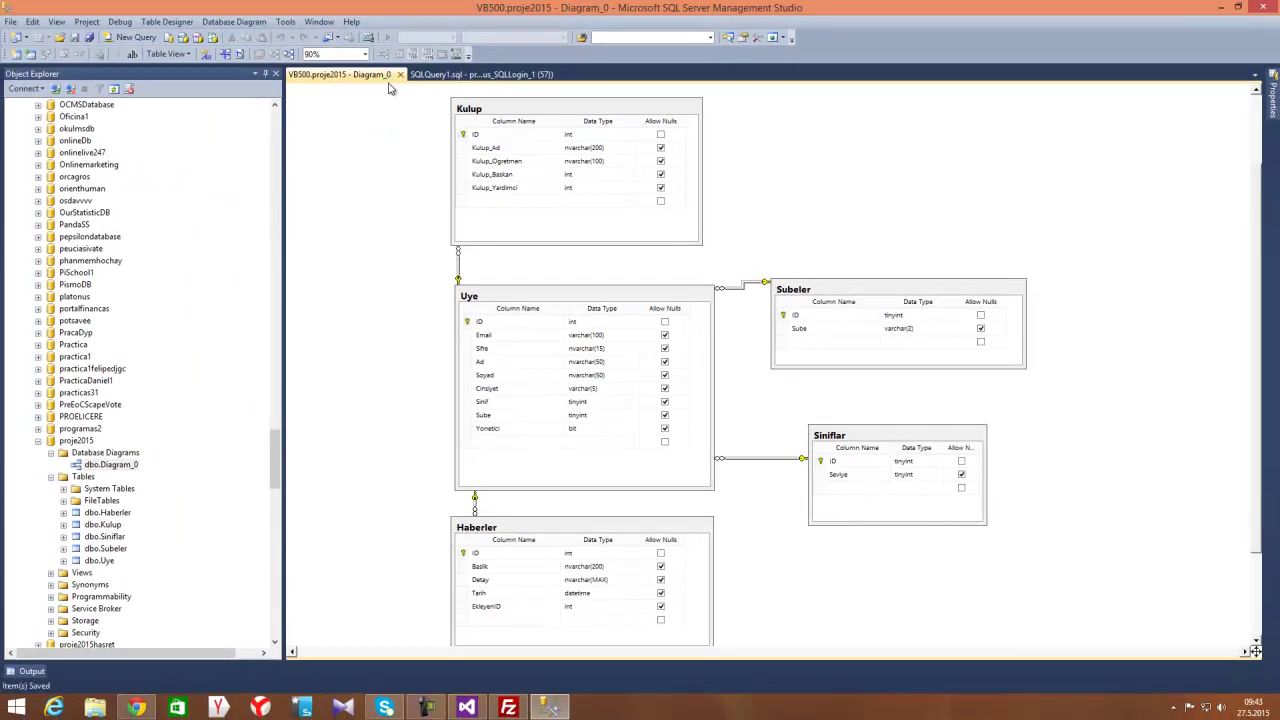
{"action": "left_click", "coordinate": [403, 74]}
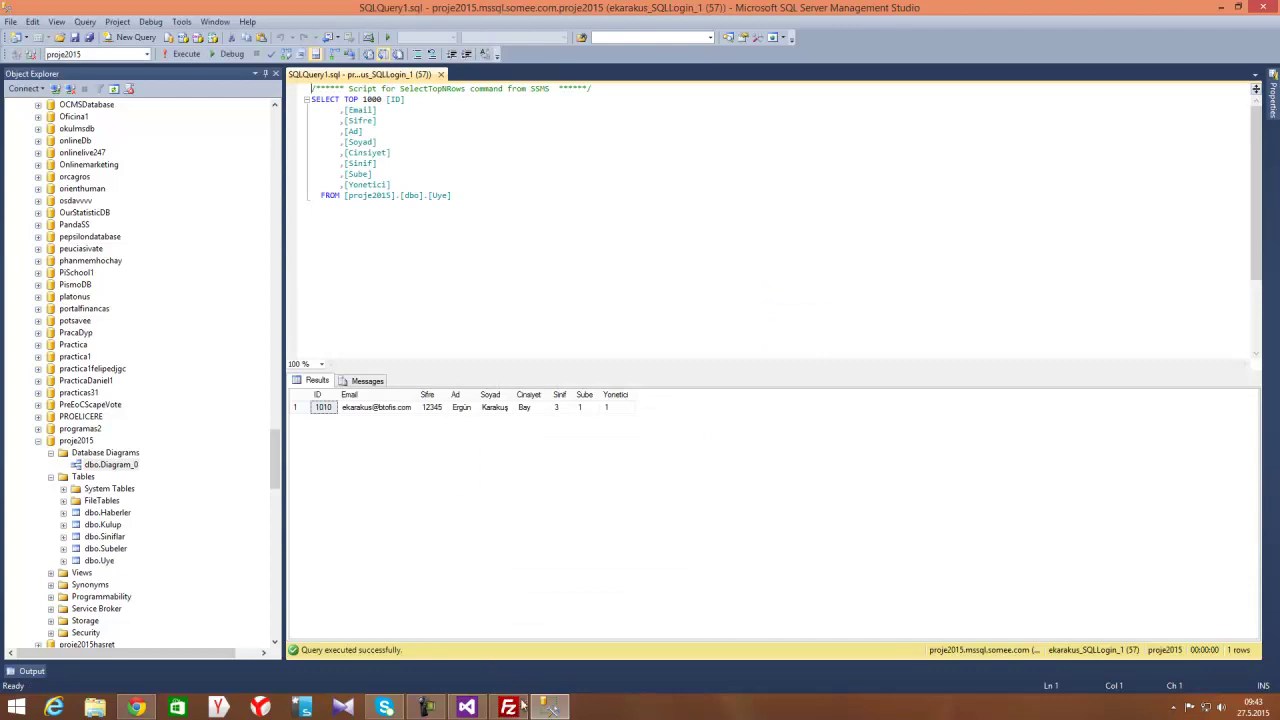
{"action": "mouse_move", "coordinate": [464, 708]}
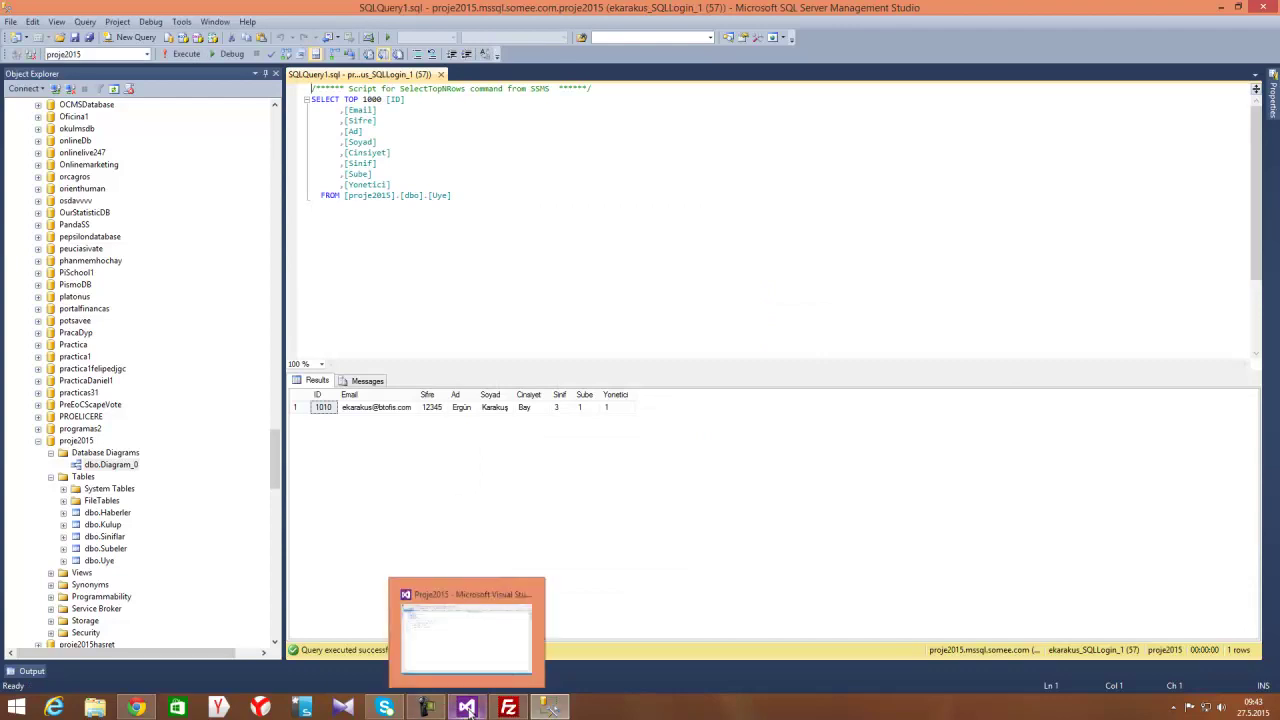
Open Web.config in Visual Studio and select its local SQLEXPRESS connectionString value
{"action": "left_click", "coordinate": [464, 708]}
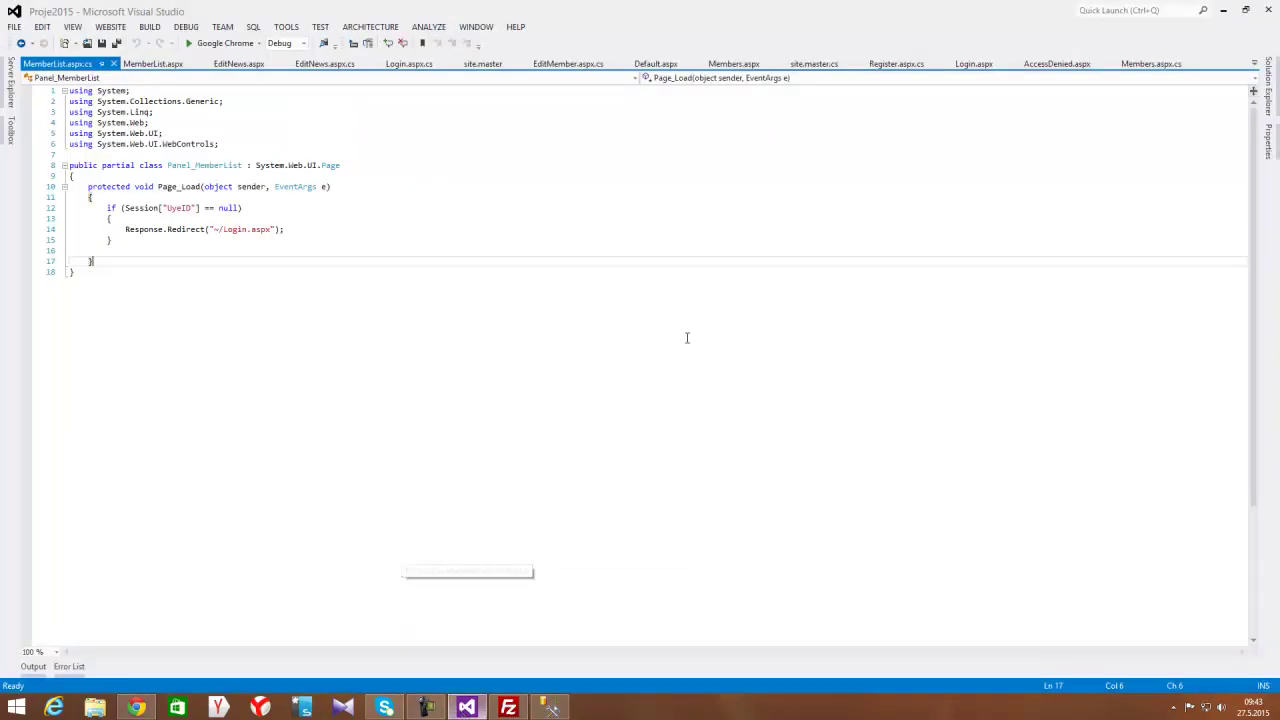
{"action": "left_click", "coordinate": [1268, 92]}
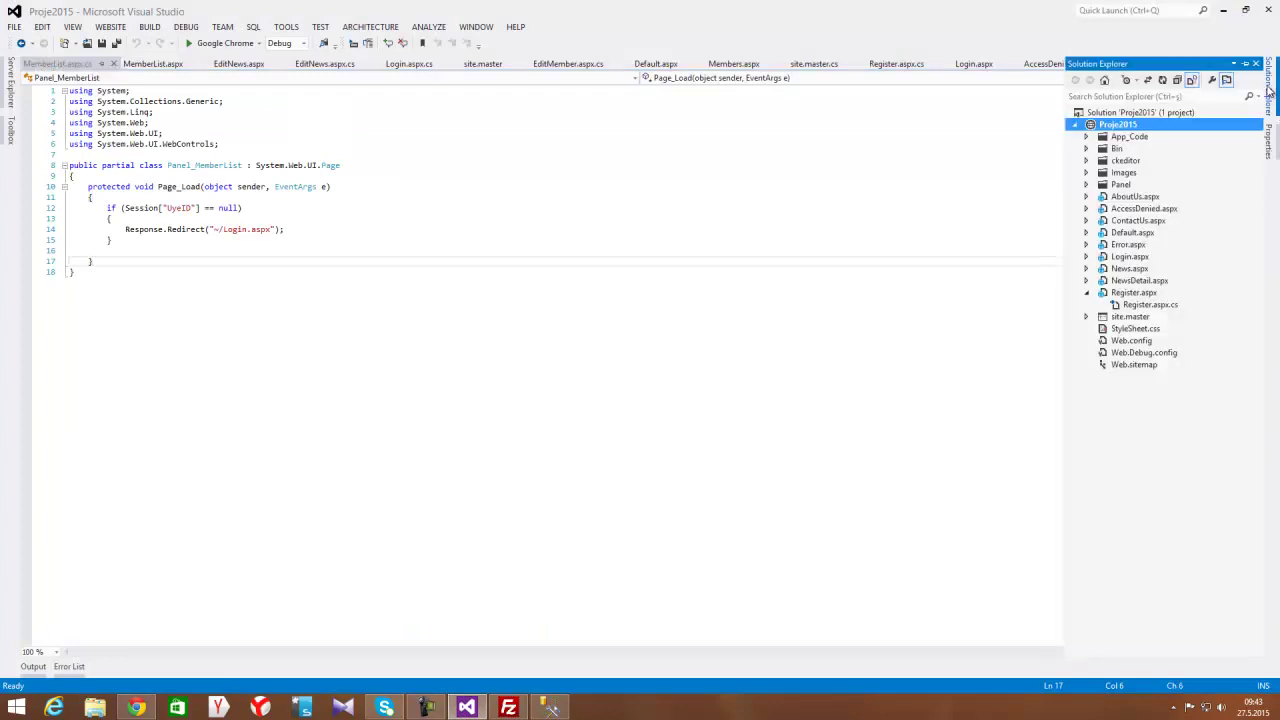
{"action": "left_click", "coordinate": [1131, 340]}
{"action": "left_click", "coordinate": [459, 196]}
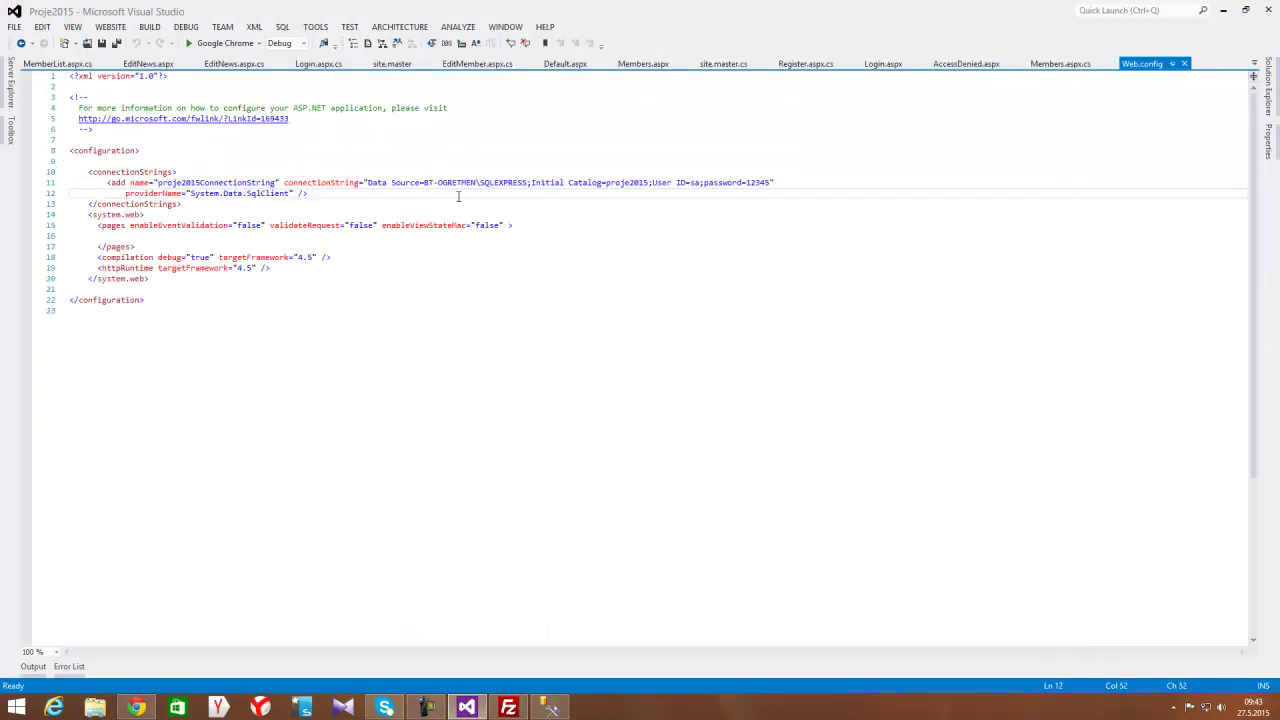
{"action": "left_click", "coordinate": [367, 182]}
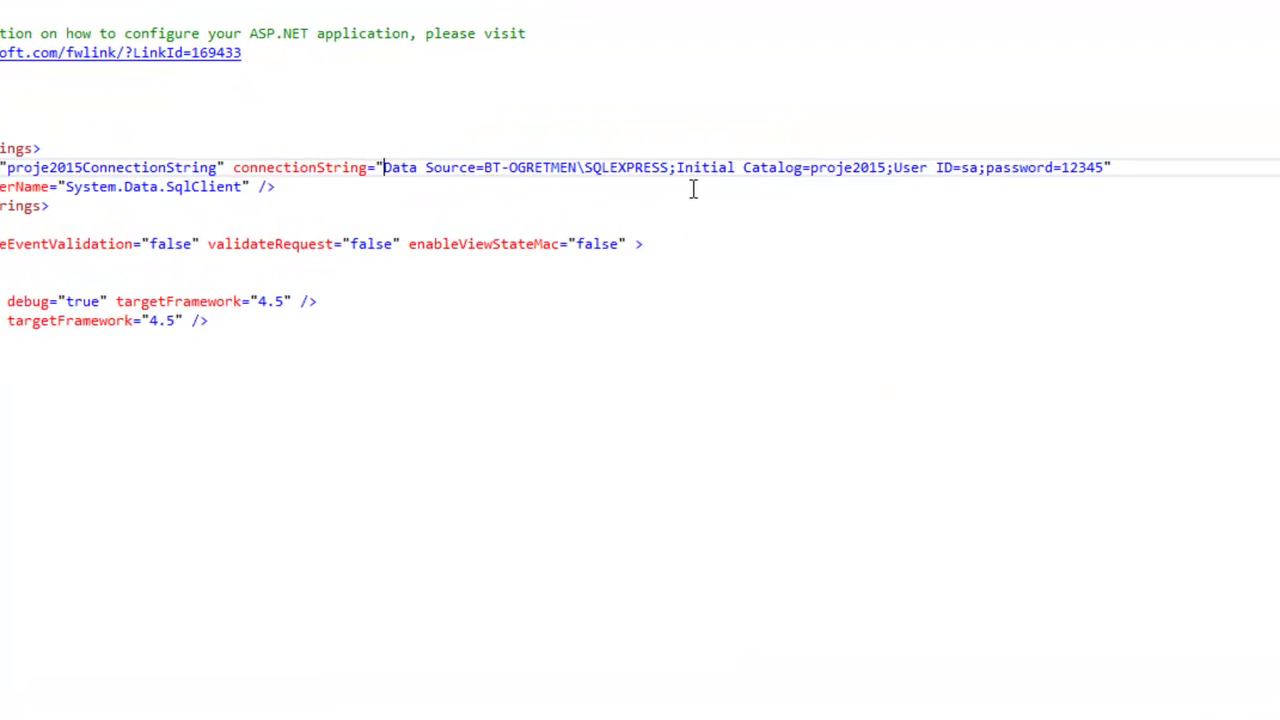
{"action": "left_click", "coordinate": [1106, 167], "text": "shift"}
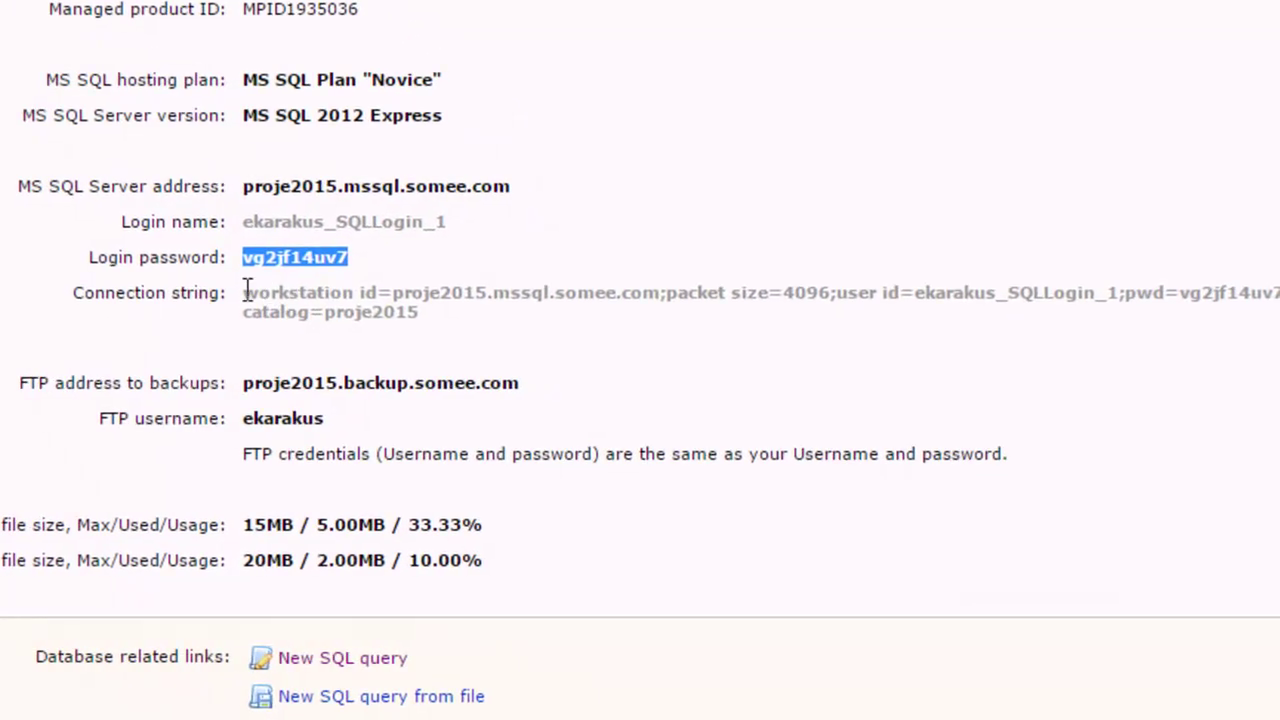
Select and copy the Connection string text from Somee's MS SQL Database properties page
{"action": "left_click_drag", "start_coordinate": [246, 290], "coordinate": [425, 312]}
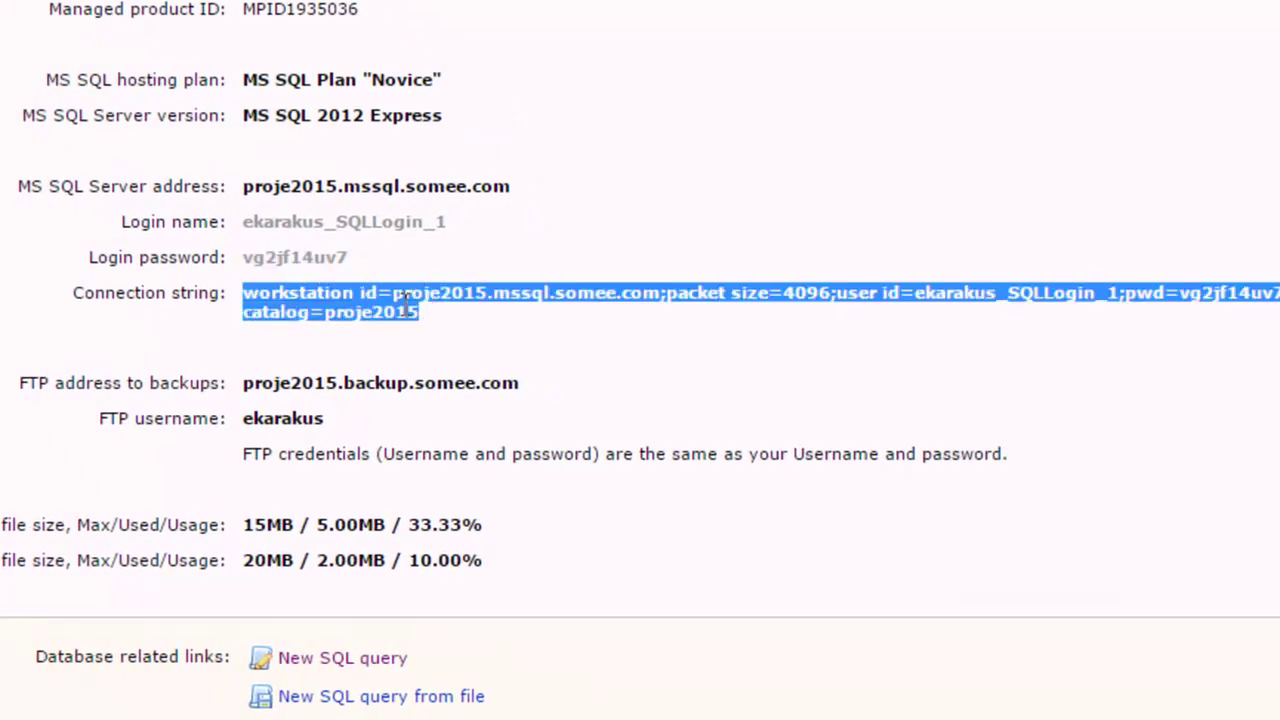
{"action": "right_click", "coordinate": [425, 312]}
{"action": "left_click", "coordinate": [410, 328]}
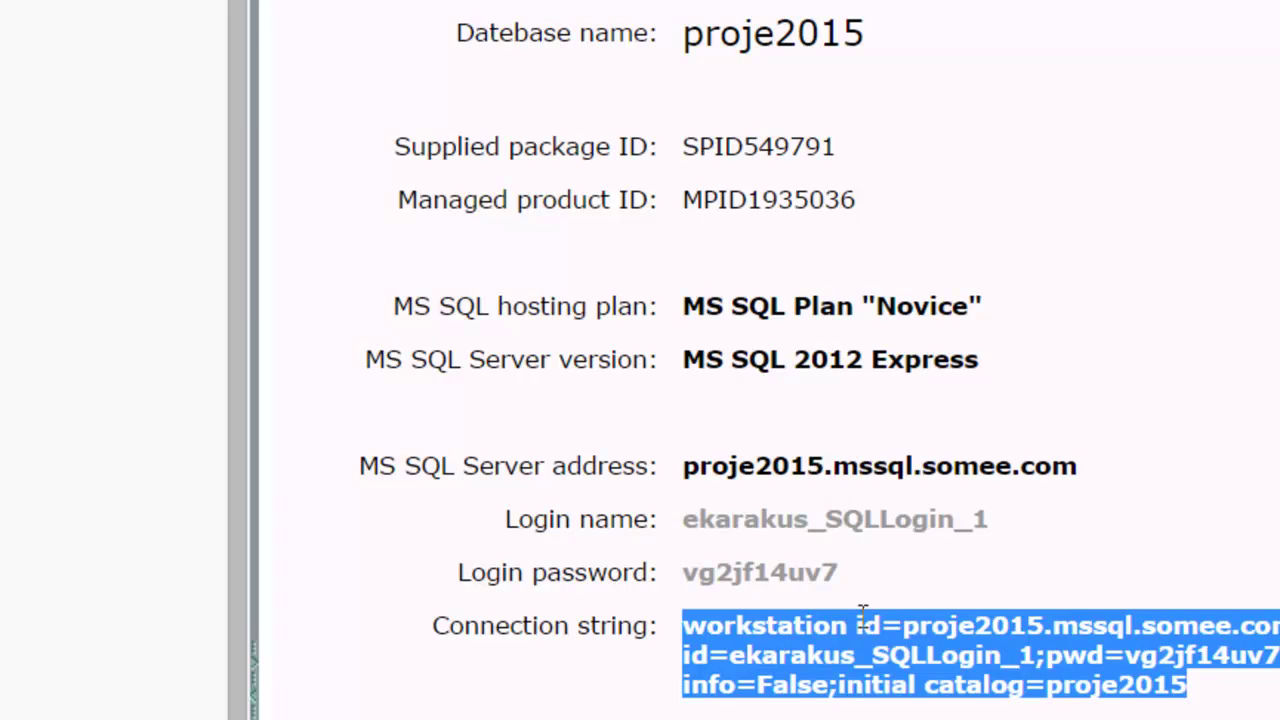
{"action": "right_click", "coordinate": [916, 652]}
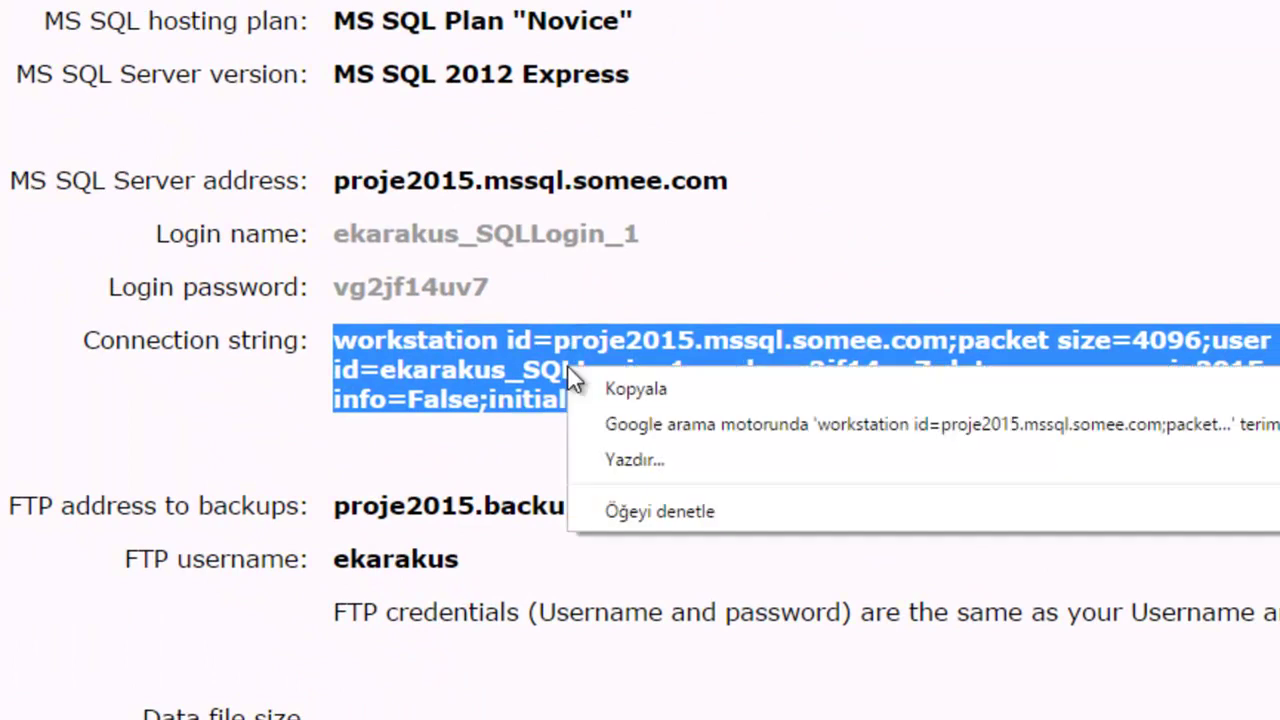
{"action": "left_click", "coordinate": [636, 388]}
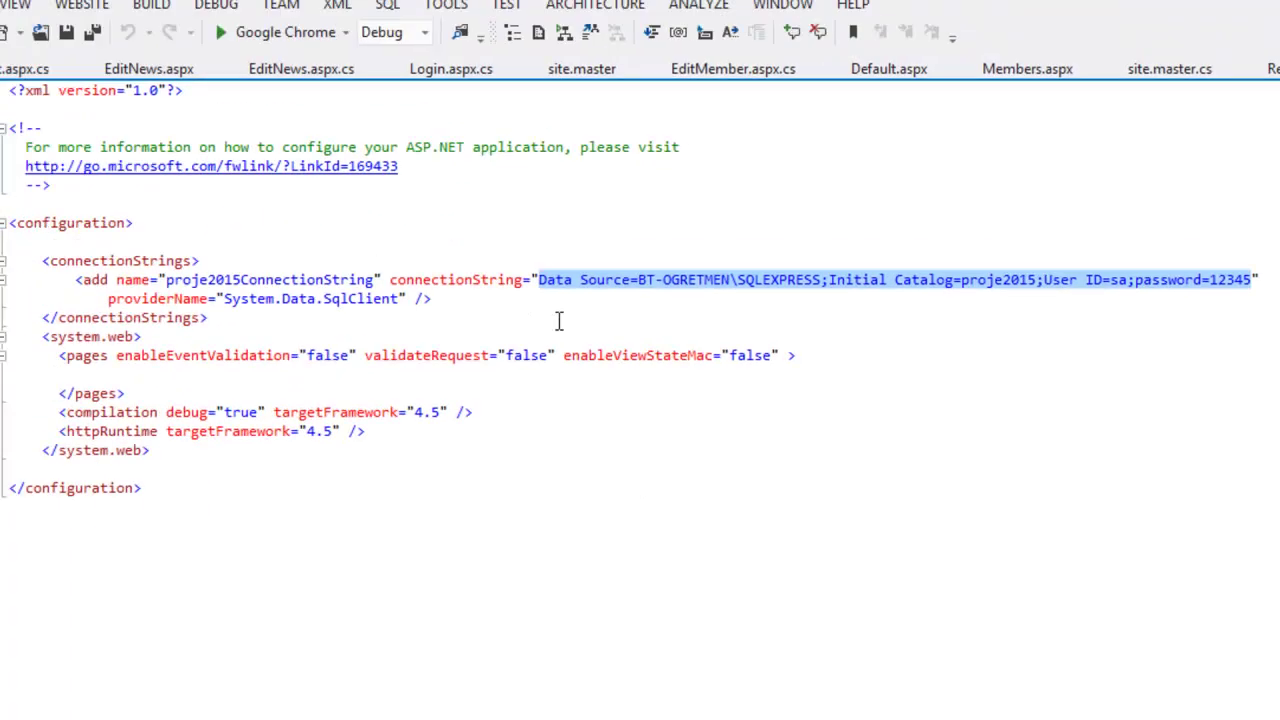
Paste the Somee proje2015 connection string over the local value in Web.config and save it
{"action": "right_click", "coordinate": [665, 298]}
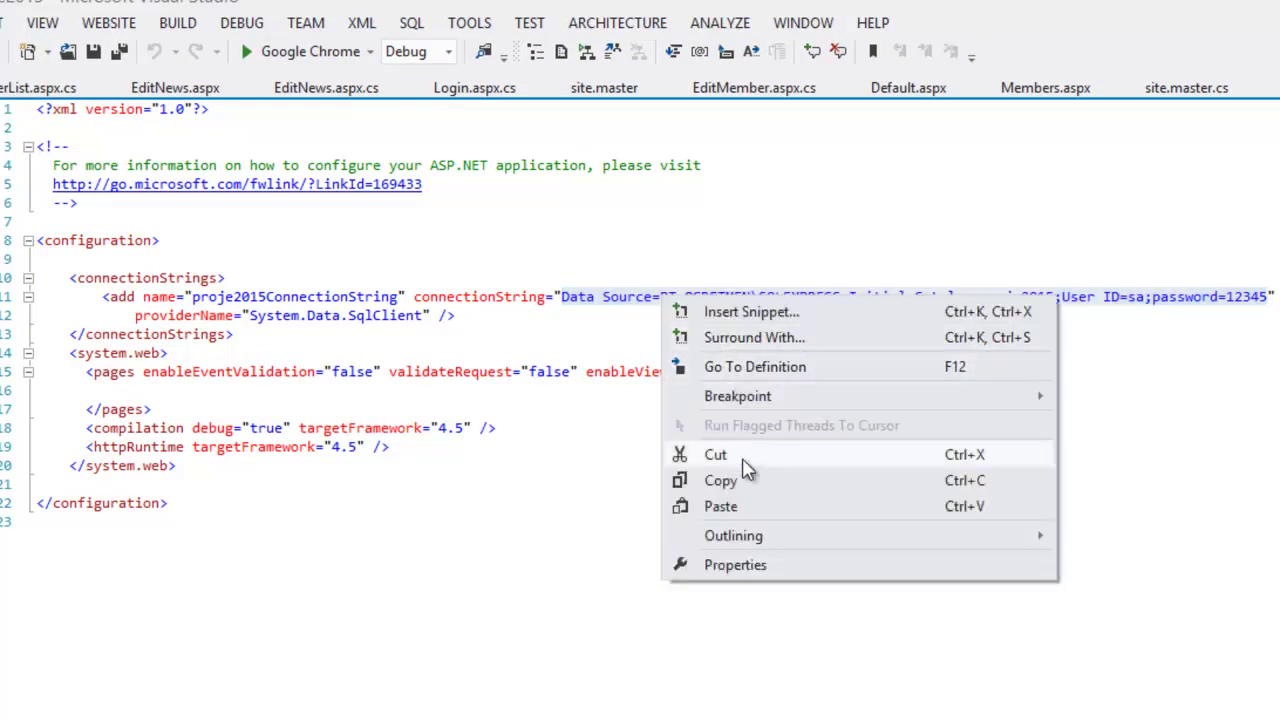
{"action": "left_click", "coordinate": [745, 508]}
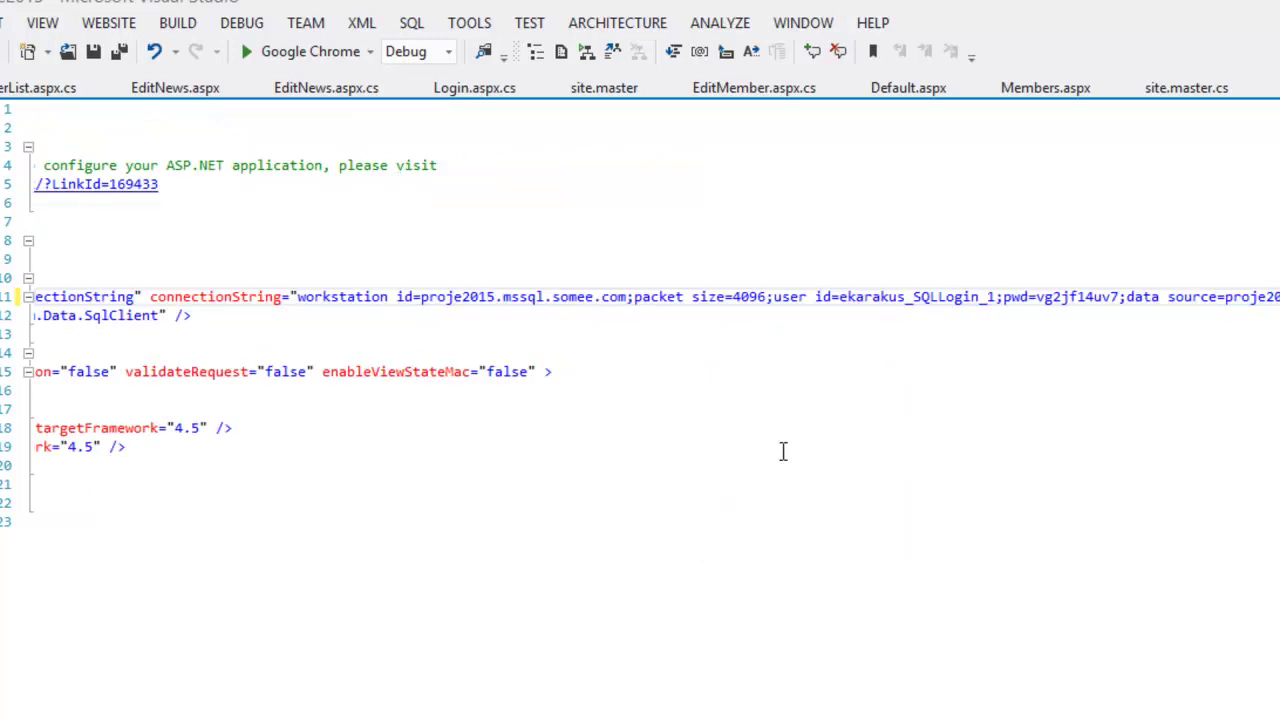
{"action": "key", "text": "Home"}
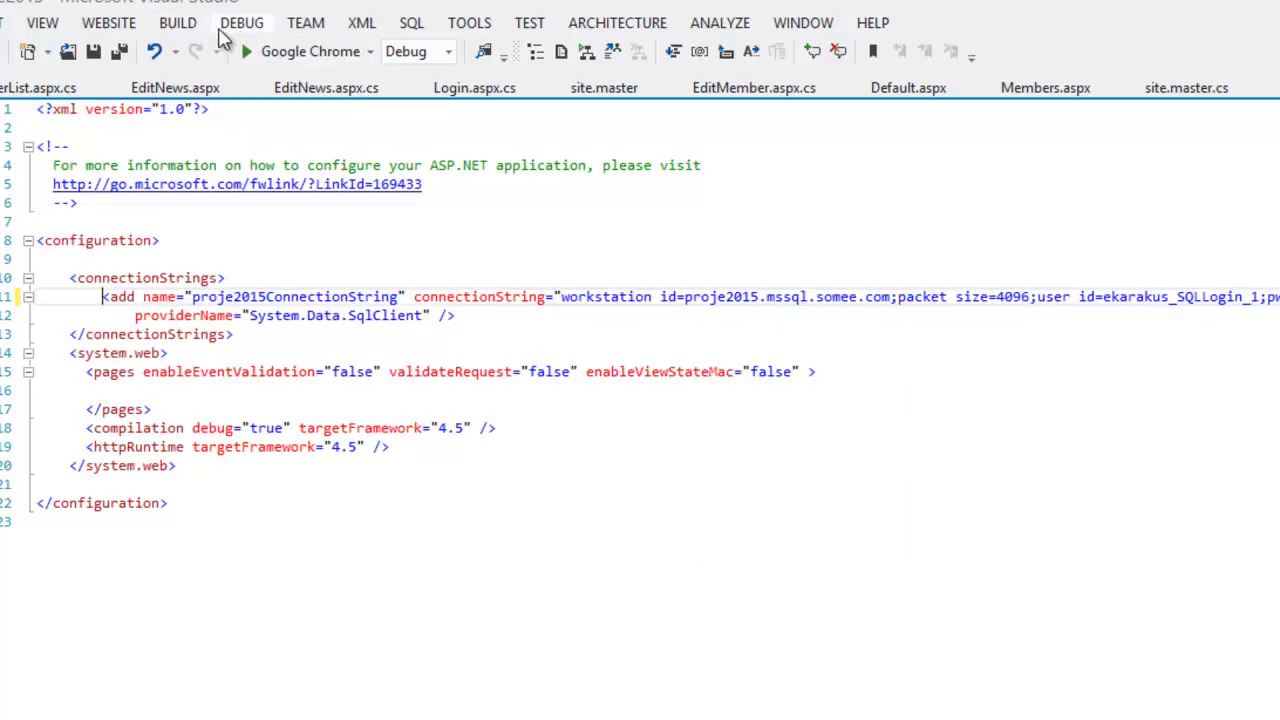
{"action": "left_click", "coordinate": [95, 51]}
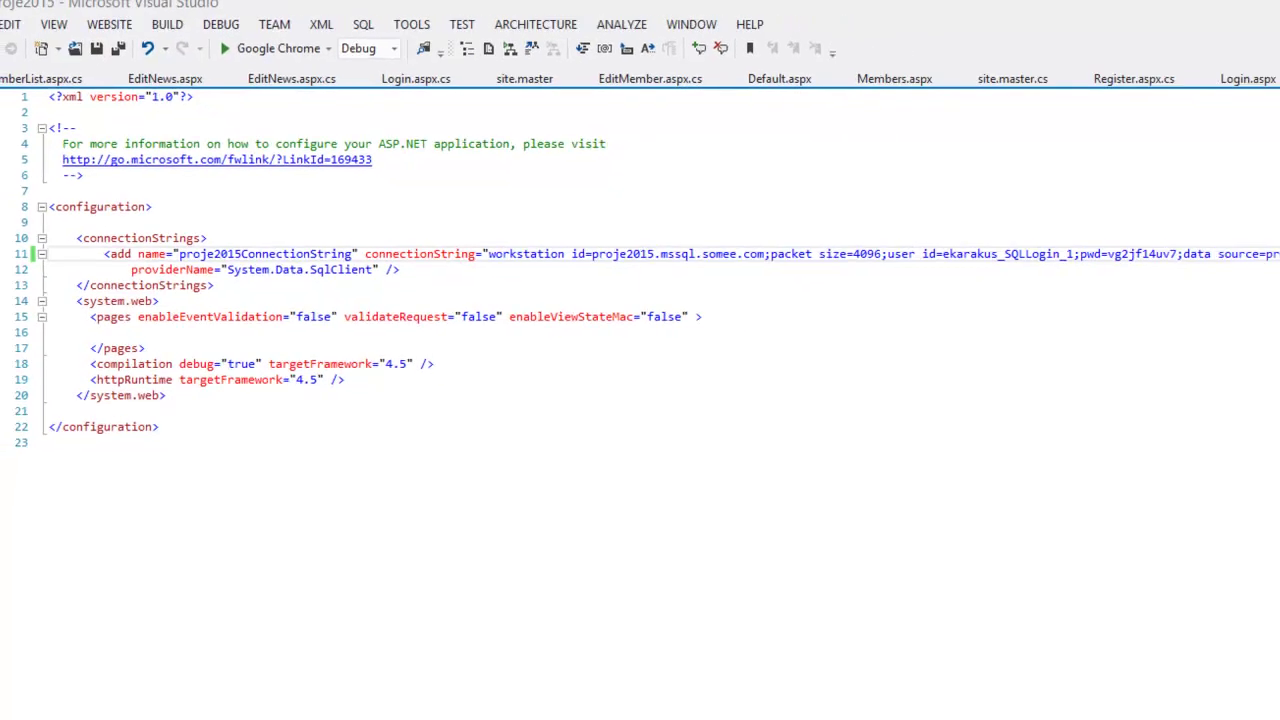
{"action": "left_click", "coordinate": [508, 707]}
{"action": "left_click", "coordinate": [127, 356]}
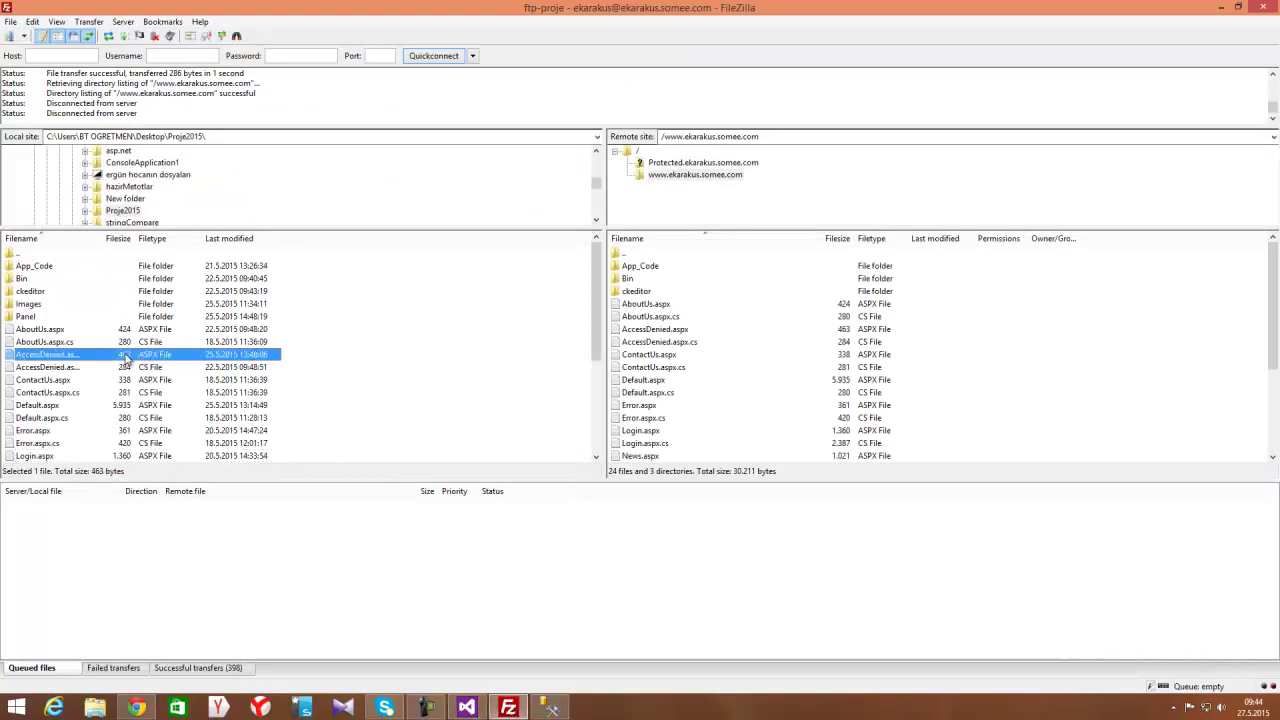
Upload the local Web.config and confirm overwriting the existing file on the server
{"action": "scroll", "coordinate": [127, 356], "scroll_direction": "down", "scroll_amount": 4}
{"action": "left_click", "coordinate": [57, 456]}
{"action": "right_click", "coordinate": [57, 457]}
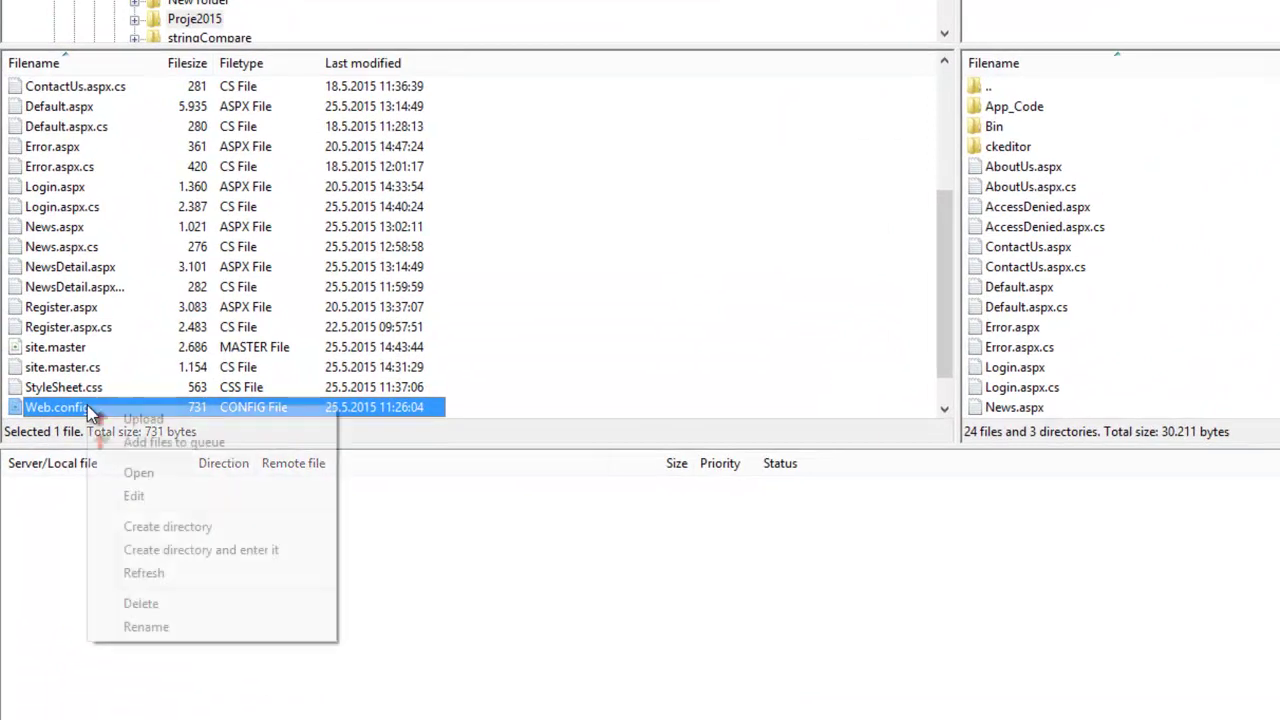
{"action": "left_click", "coordinate": [112, 419]}
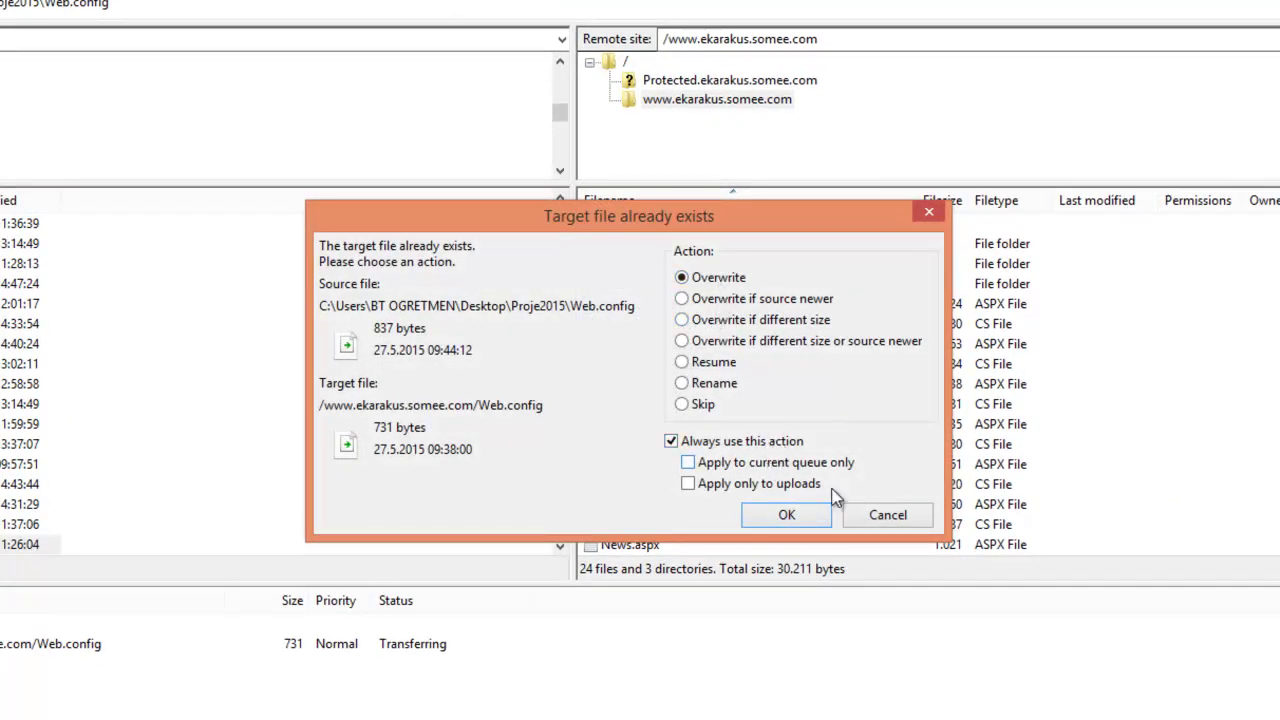
{"action": "left_click", "coordinate": [778, 514]}
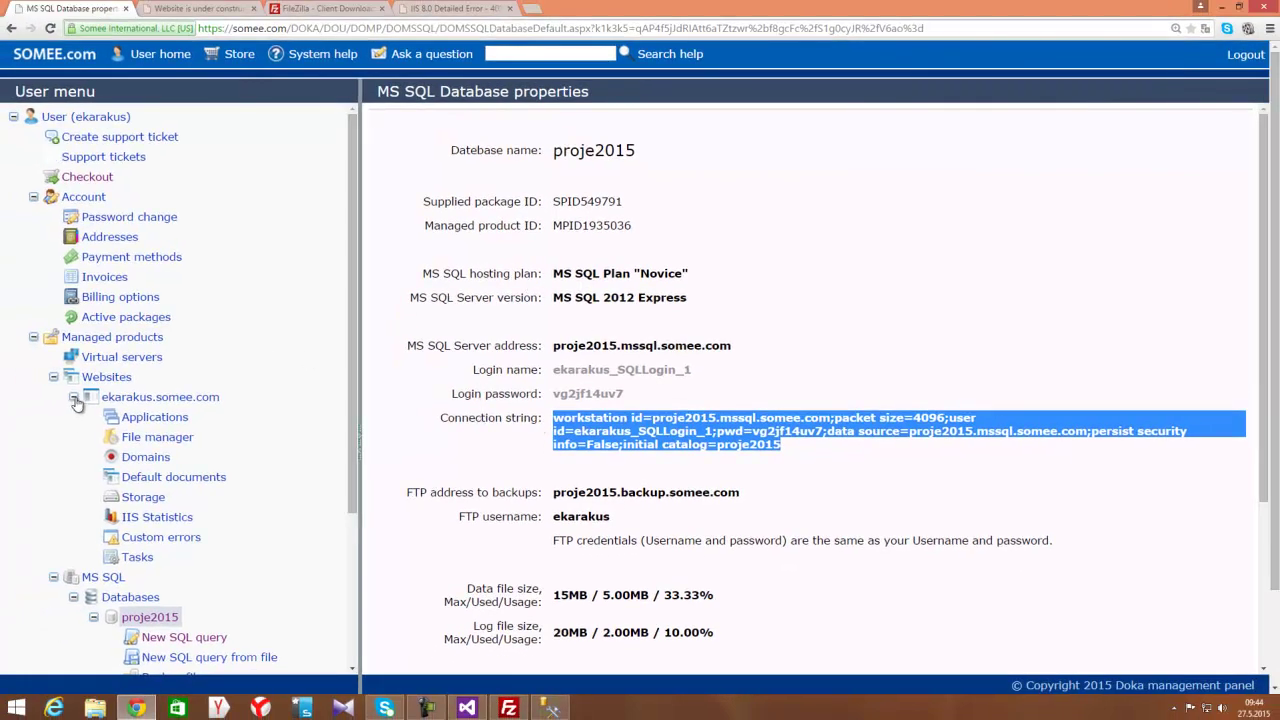
Collapse the ekarakus.somee.com entries in Somee's user menu to list the proje2015 database tools
{"action": "left_click", "coordinate": [113, 410]}
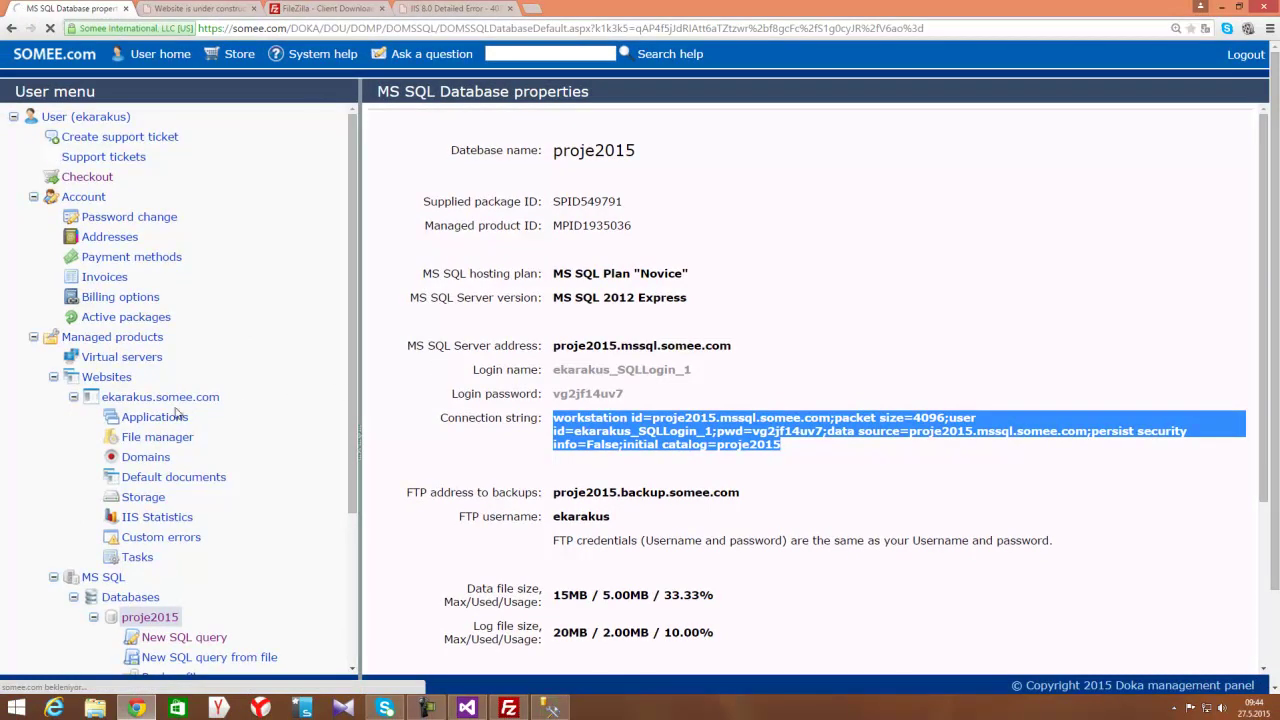
{"action": "left_click", "coordinate": [73, 397]}
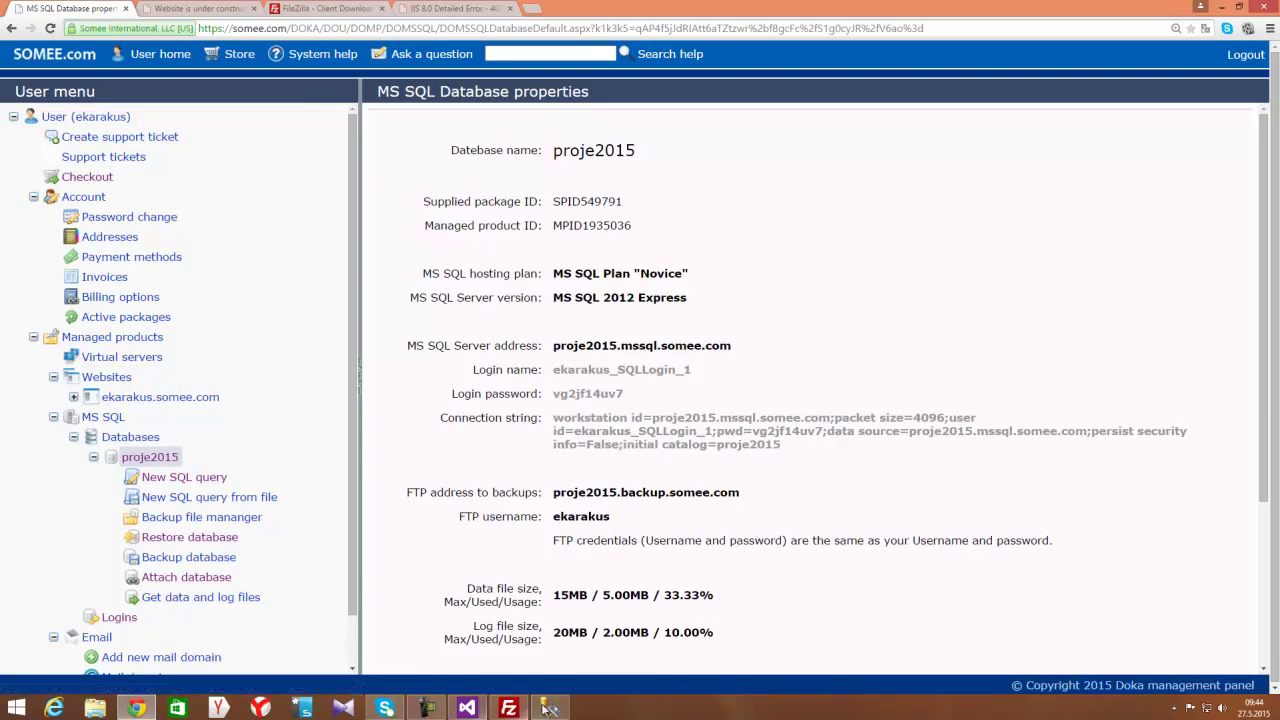
{"action": "left_click", "coordinate": [550, 708]}
Scroll Object Explorer to the top and collapse the server's Databases node
{"action": "left_click", "coordinate": [277, 124]}
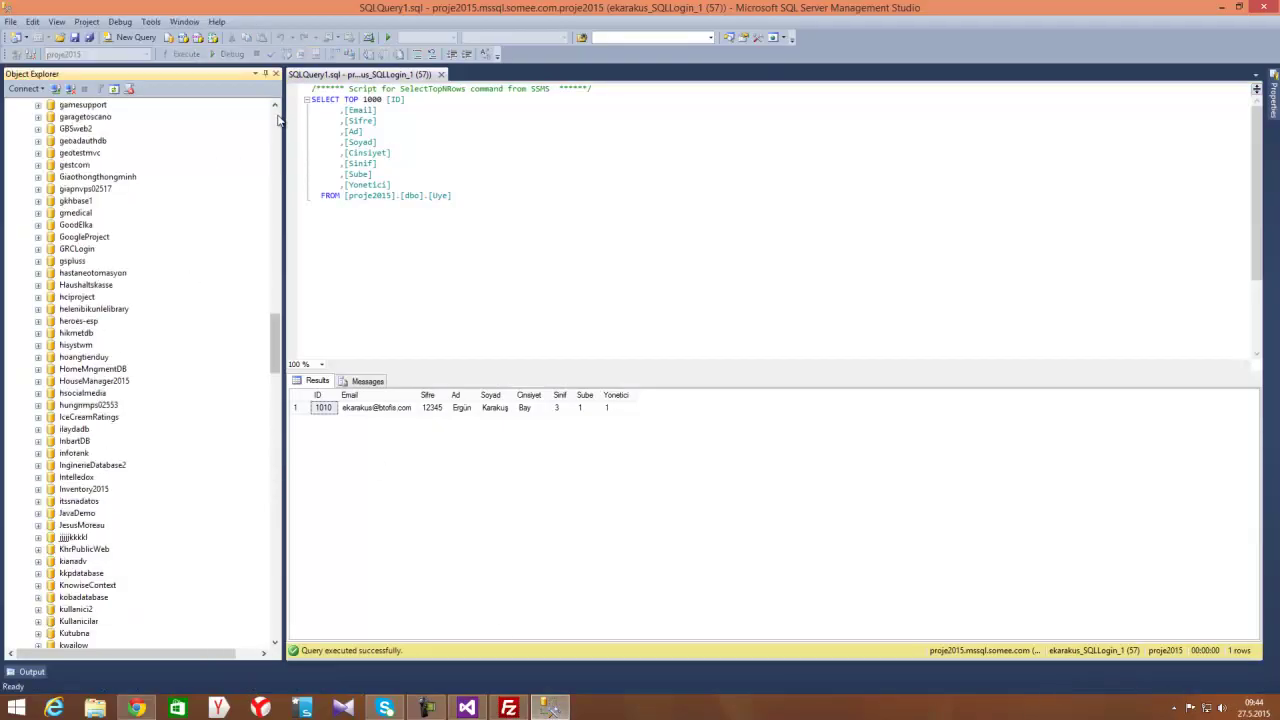
{"action": "left_click", "coordinate": [62, 118]}
{"action": "left_click", "coordinate": [25, 117]}
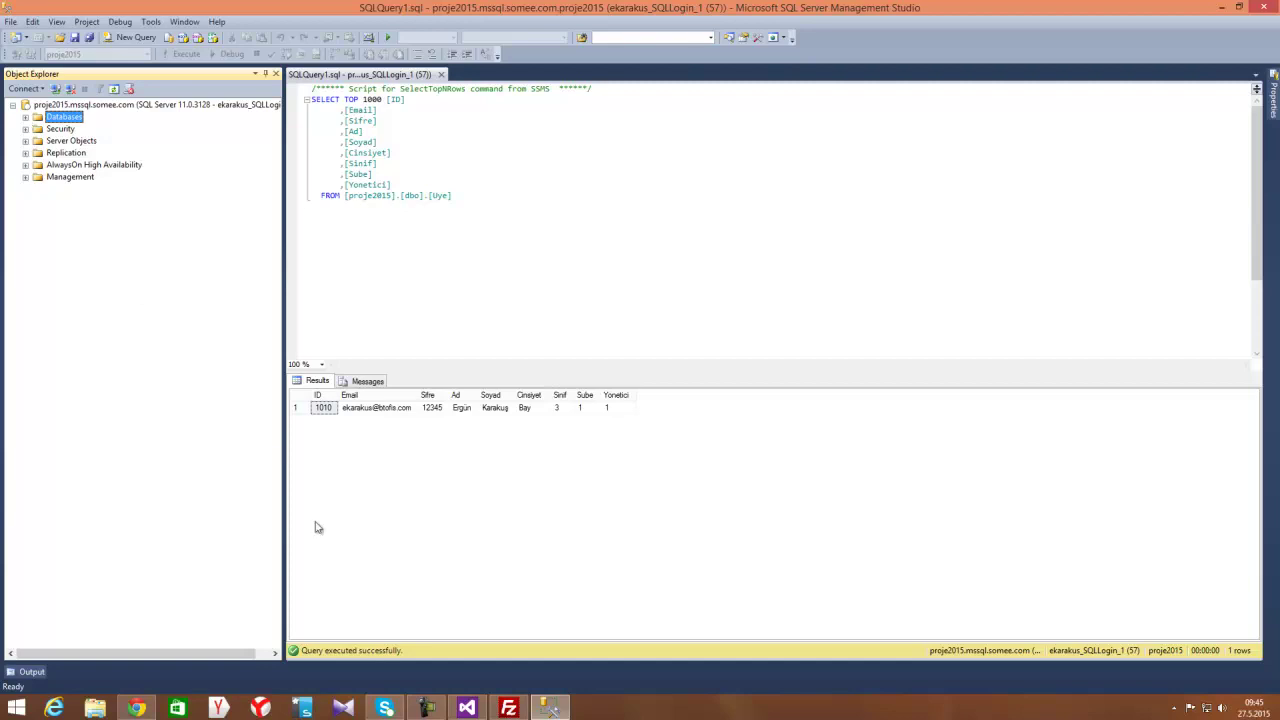
Open proje2015's Attach database page and scroll to its Upload and attach section
{"action": "left_click", "coordinate": [136, 707]}
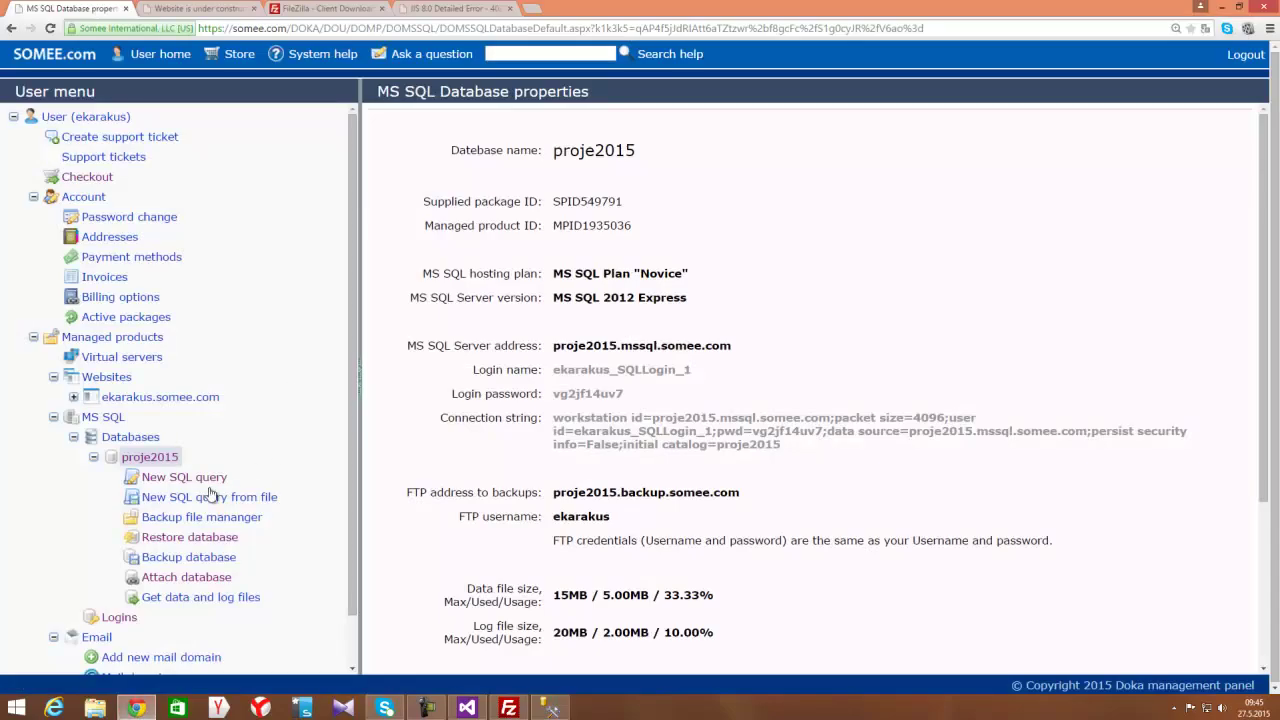
{"action": "left_click", "coordinate": [214, 585]}
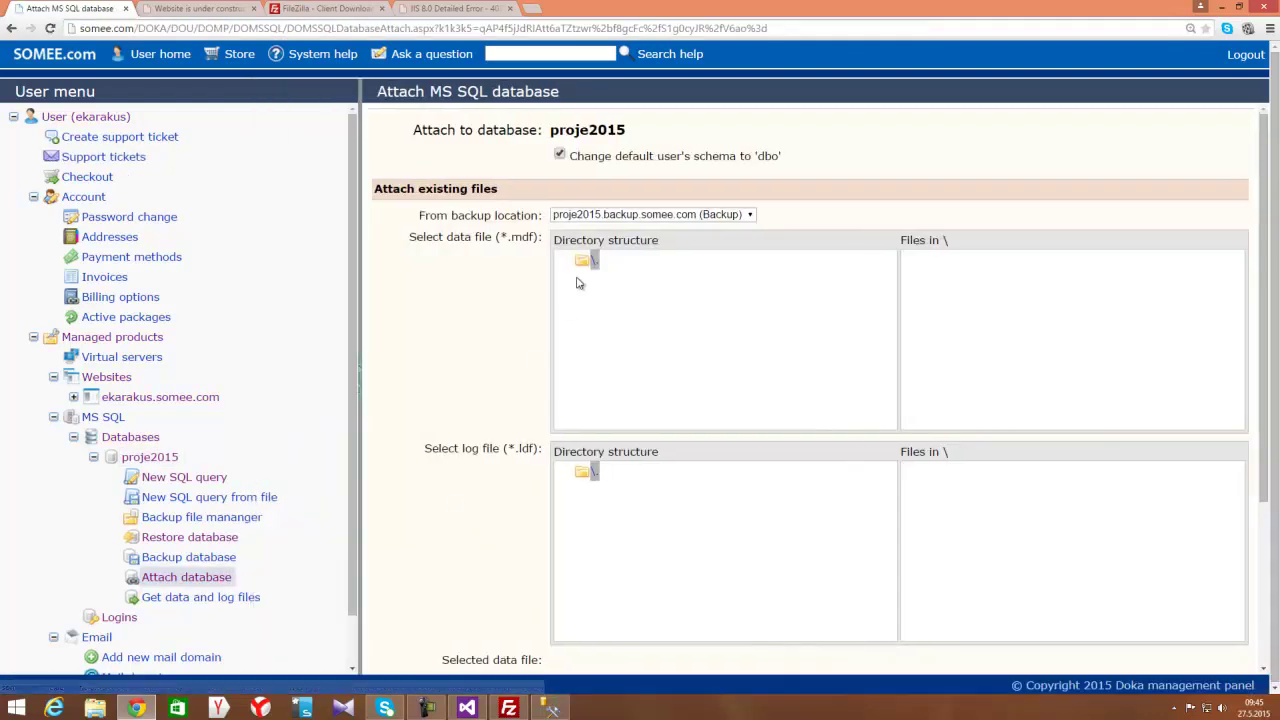
{"action": "scroll", "coordinate": [678, 370], "scroll_direction": "down", "scroll_amount": 3}
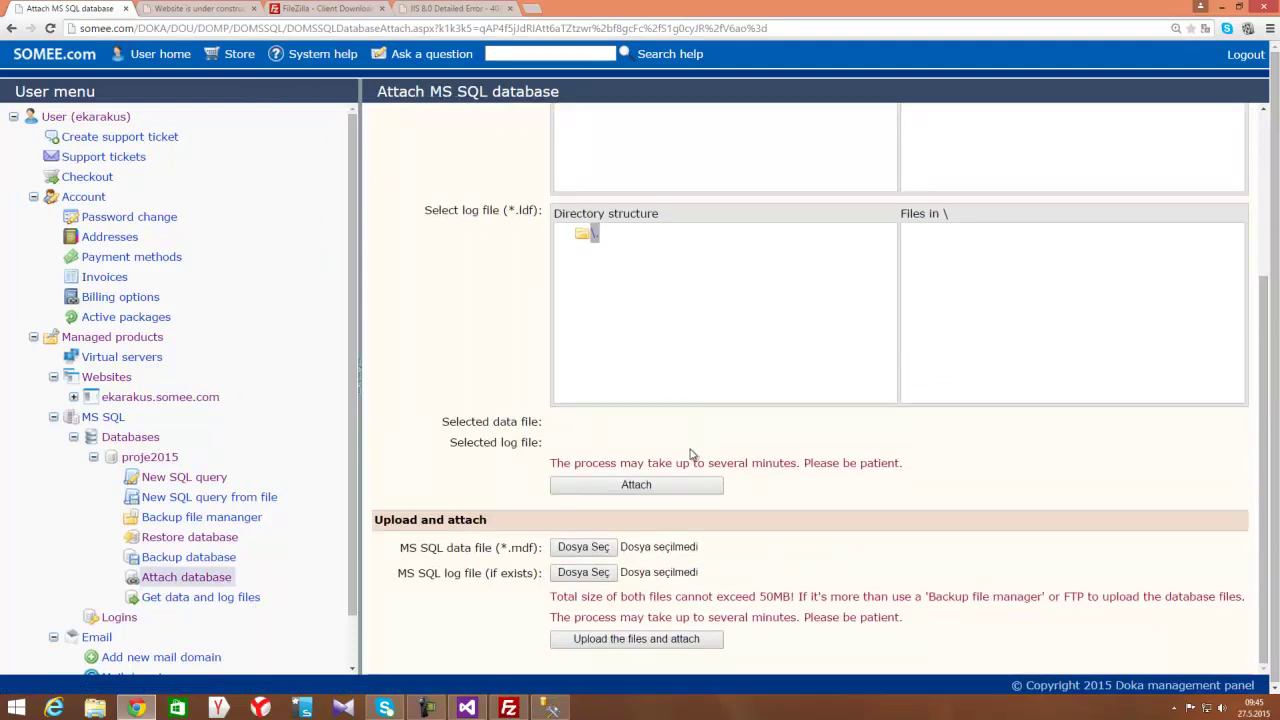
{"action": "scroll", "coordinate": [689, 446], "scroll_direction": "up", "scroll_amount": 2}
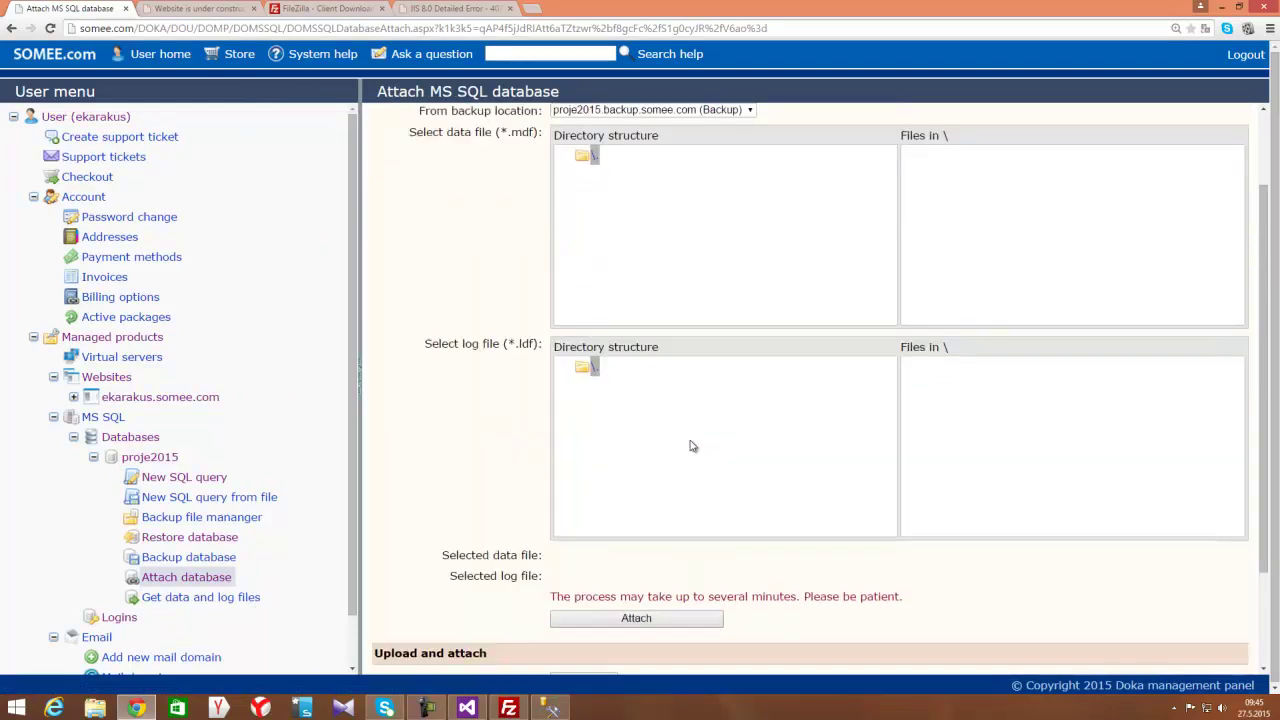
{"action": "scroll", "coordinate": [651, 306], "scroll_direction": "up", "scroll_amount": 1}
{"action": "scroll", "coordinate": [646, 309], "scroll_direction": "down", "scroll_amount": 2}
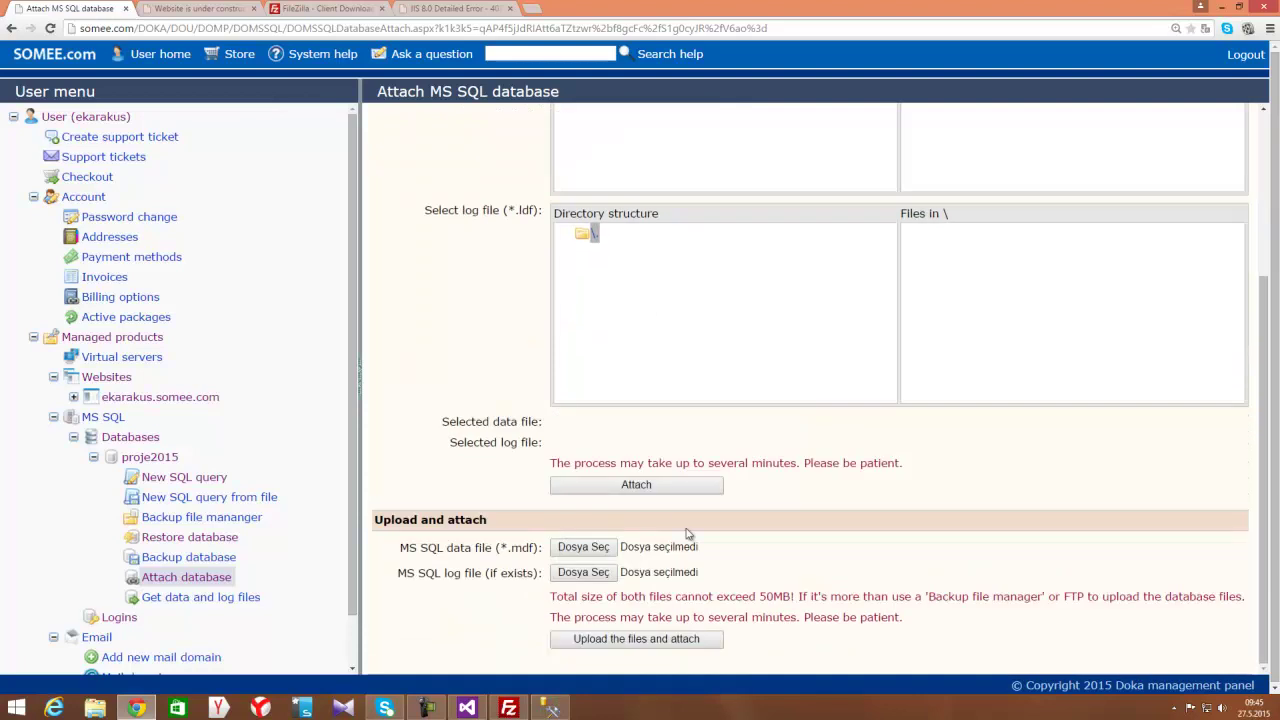
Point out the required .mdf data file extension, then bring up File Explorer
{"action": "double_click", "coordinate": [520, 548]}
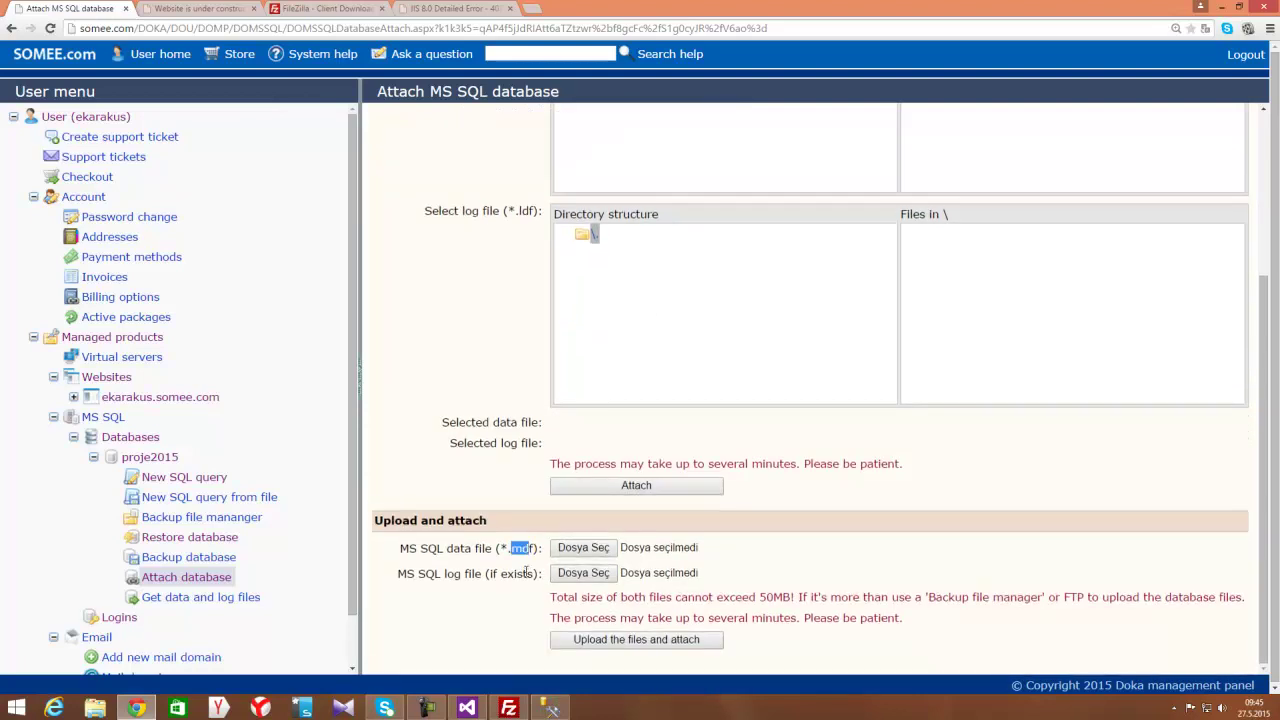
{"action": "left_click", "coordinate": [519, 569]}
{"action": "key", "text": "super+e"}
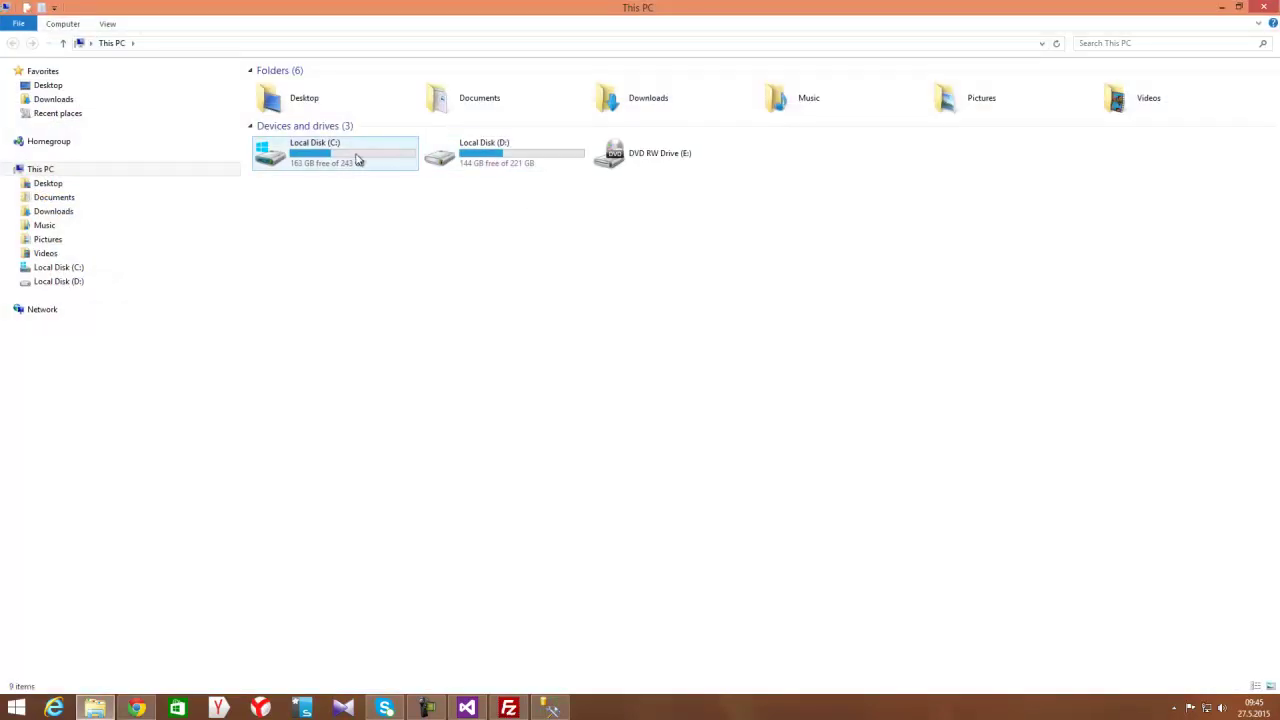
Browse from C: through Program Files (x86) and Microsoft SQL Server into MSSQL11.SQLEXPRESS
{"action": "double_click", "coordinate": [366, 163]}
{"action": "left_click", "coordinate": [295, 129]}
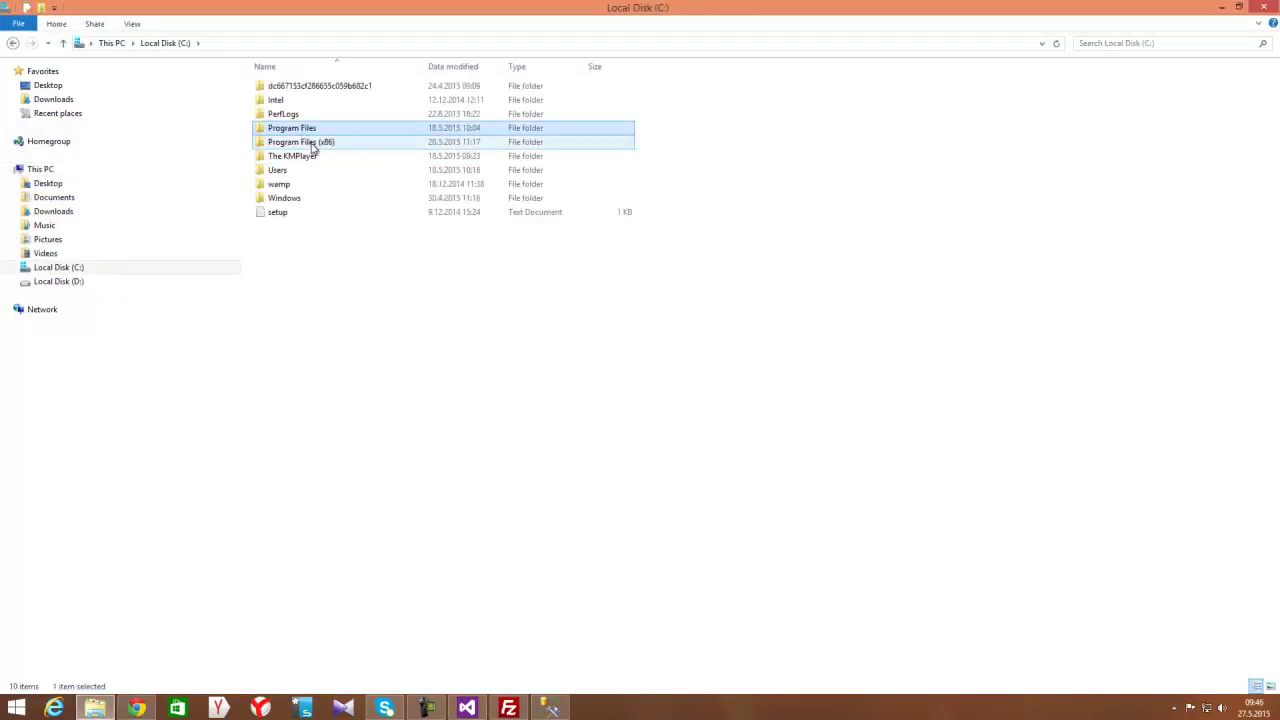
{"action": "double_click", "coordinate": [313, 143]}
{"action": "left_click", "coordinate": [325, 338]}
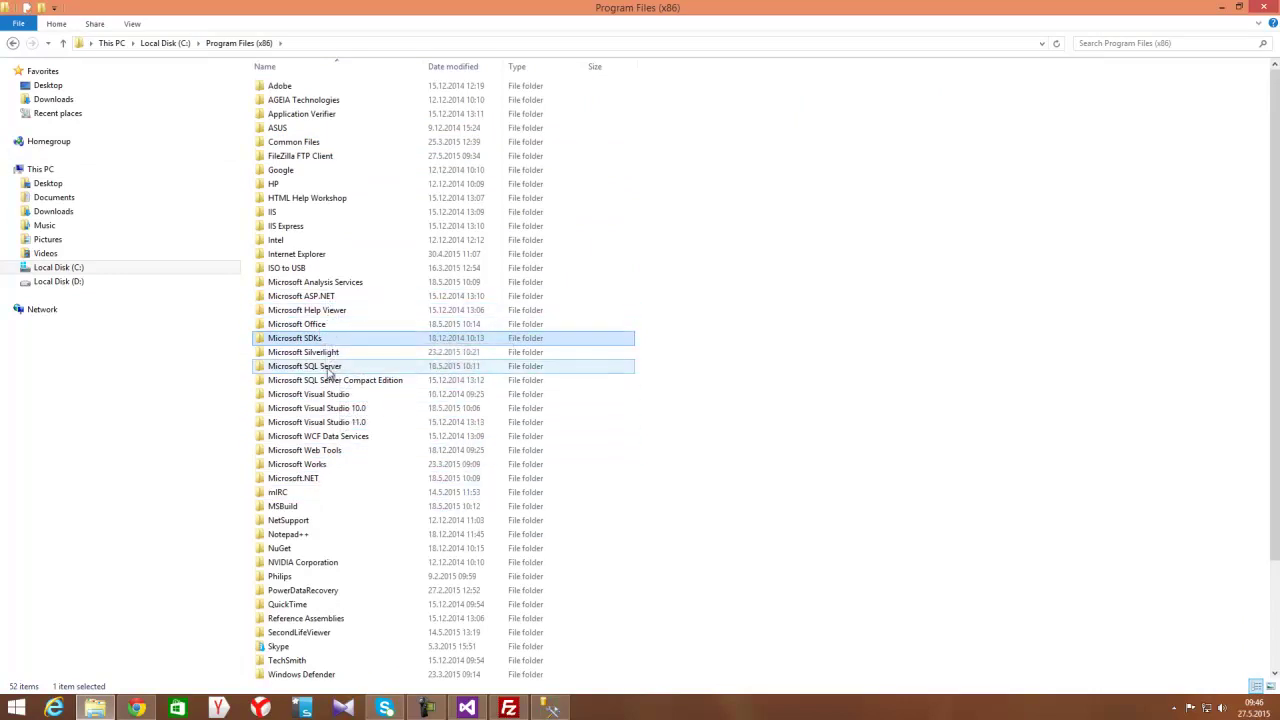
{"action": "double_click", "coordinate": [331, 366]}
{"action": "left_click", "coordinate": [309, 157]}
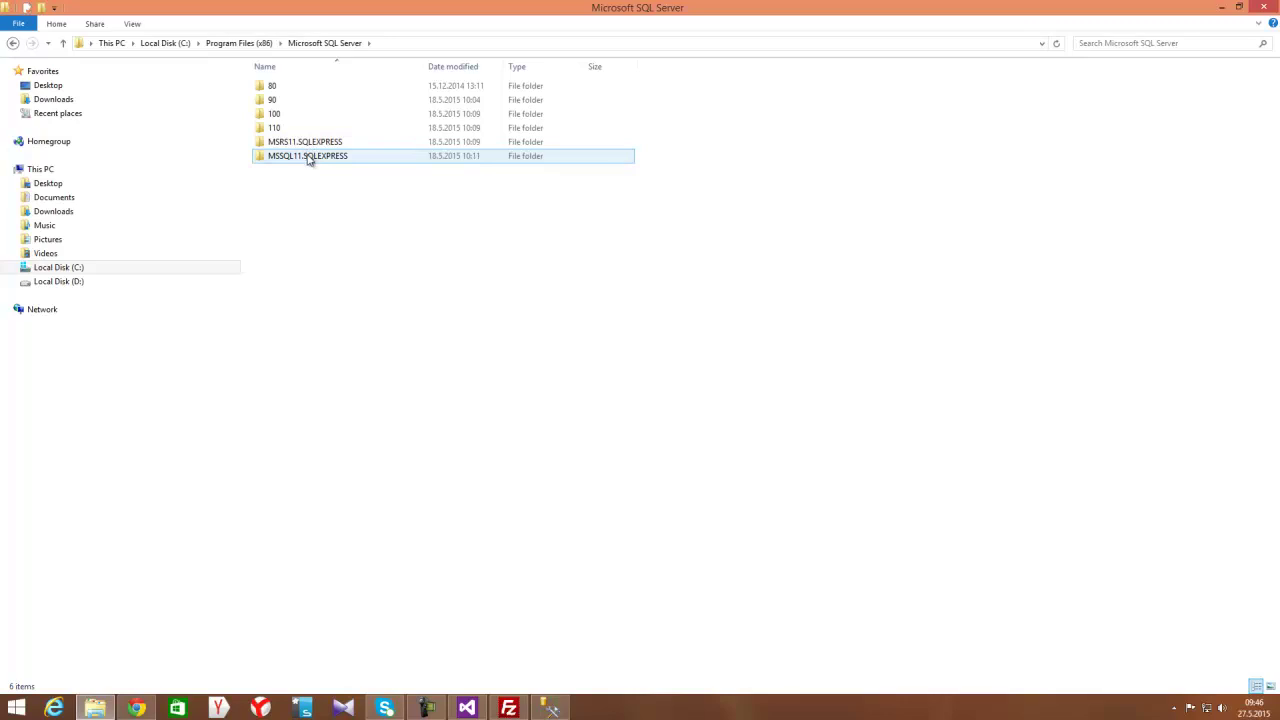
{"action": "double_click", "coordinate": [309, 157]}
Open MSSQL\DATA, select proje2015, and copy the DATA folder path from the address bar
{"action": "double_click", "coordinate": [284, 88]}
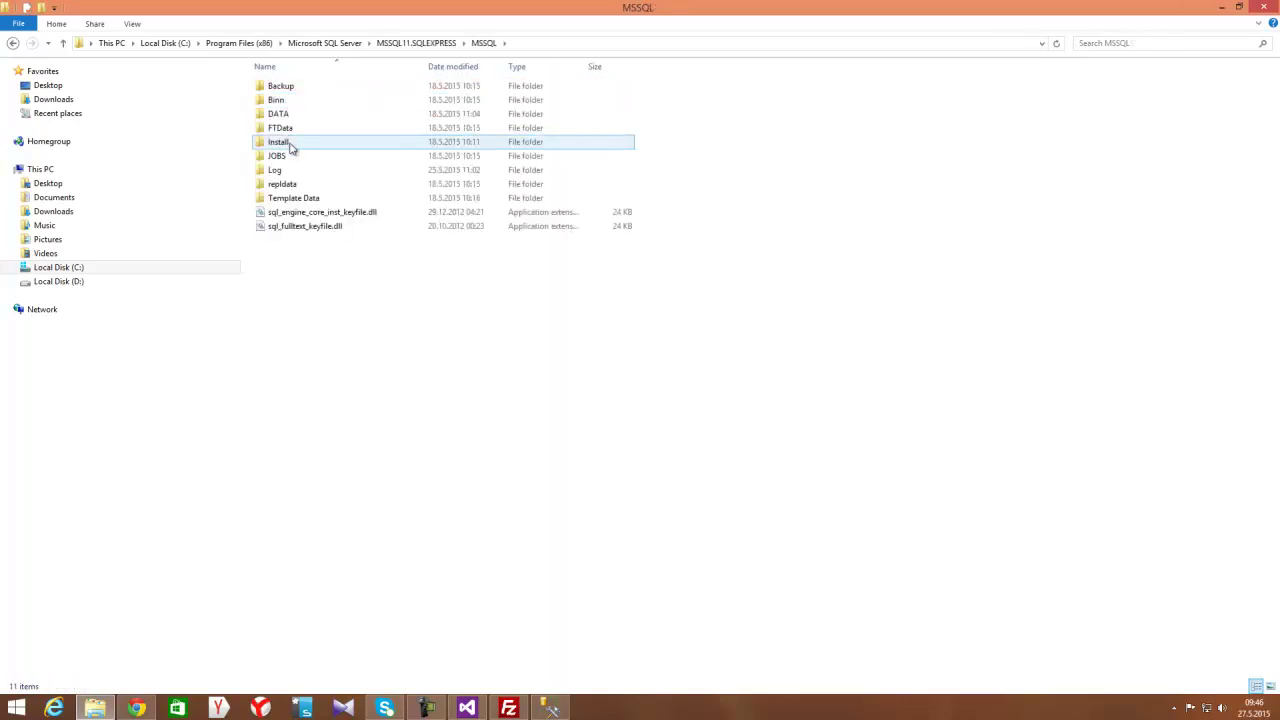
{"action": "double_click", "coordinate": [283, 118]}
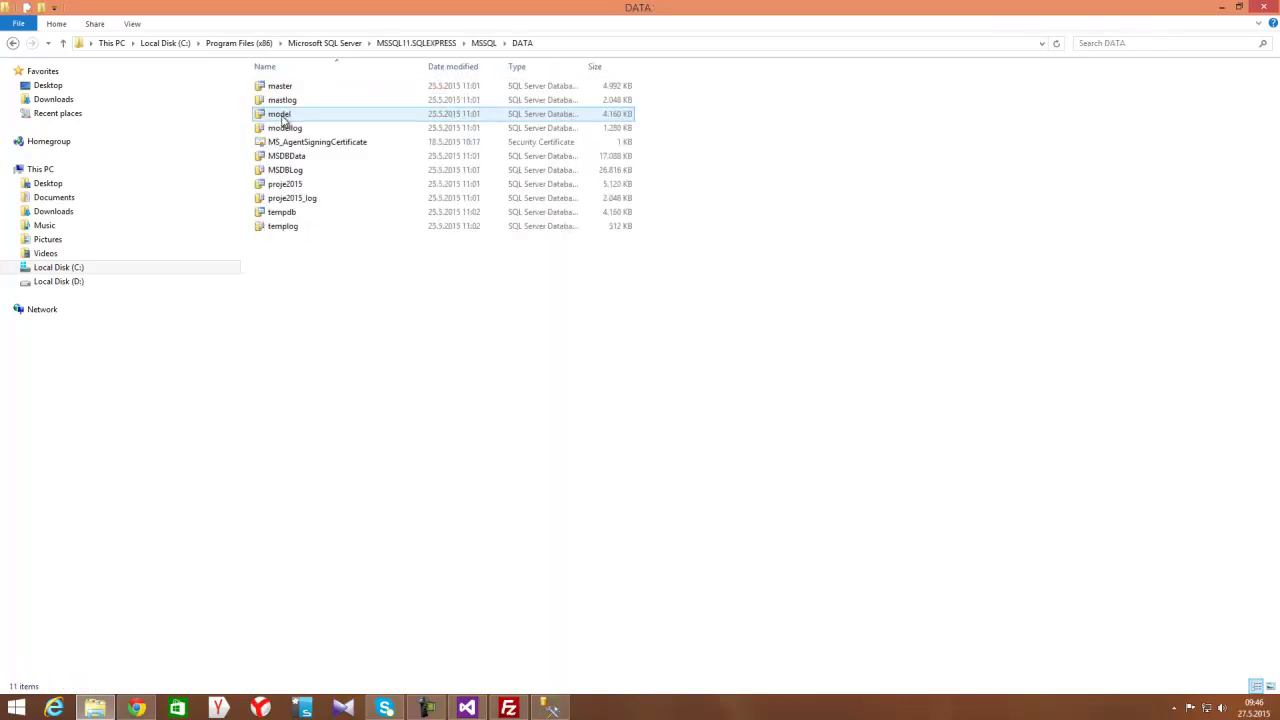
{"action": "left_click", "coordinate": [305, 186]}
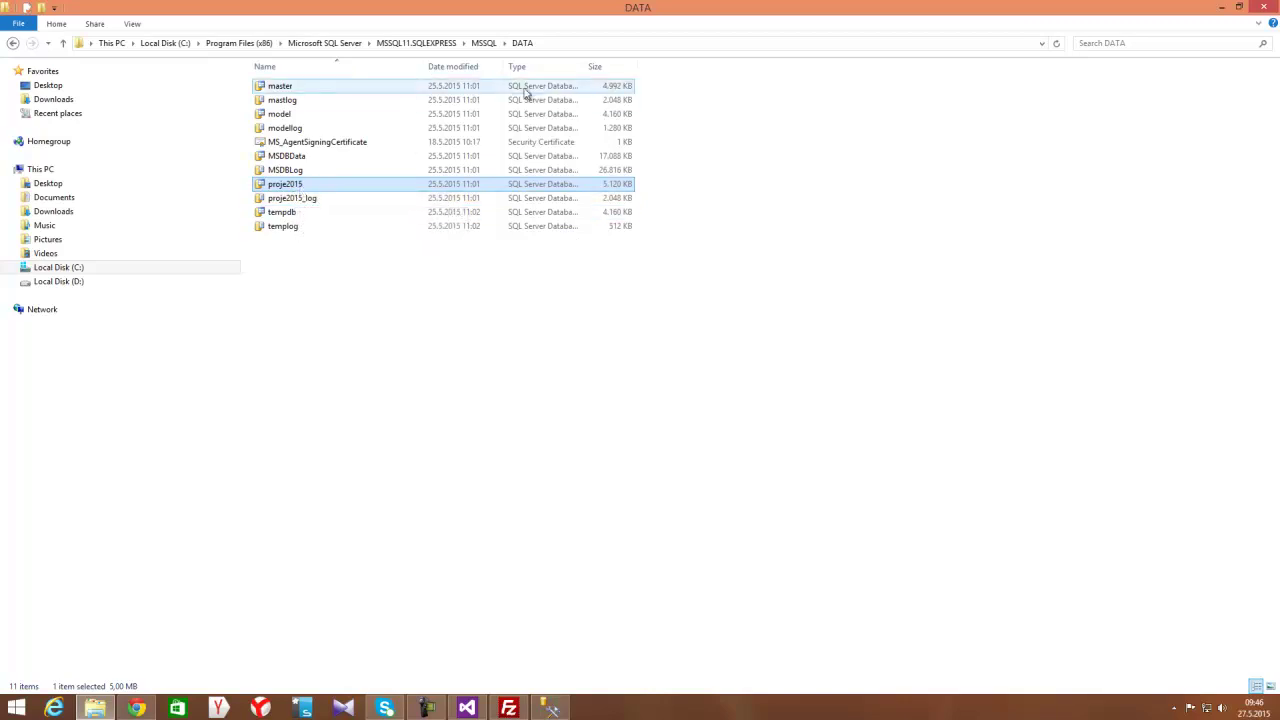
{"action": "left_click", "coordinate": [580, 45]}
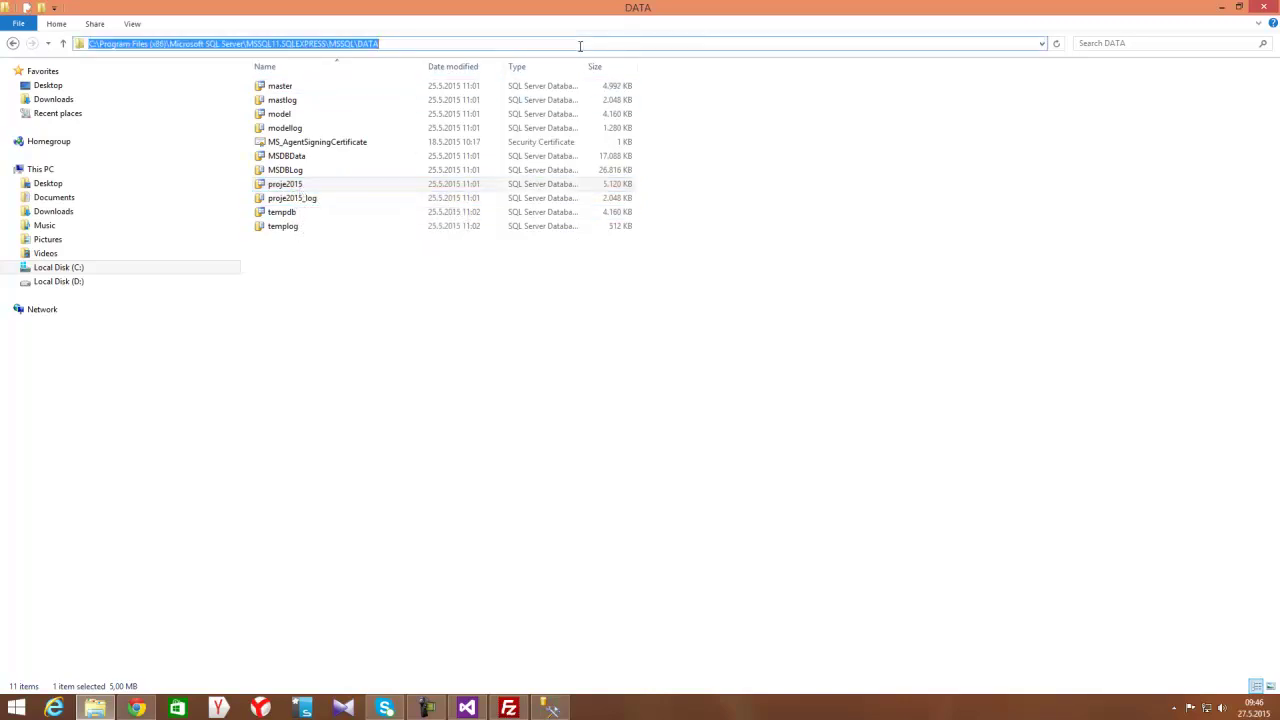
{"action": "left_click", "coordinate": [136, 708]}
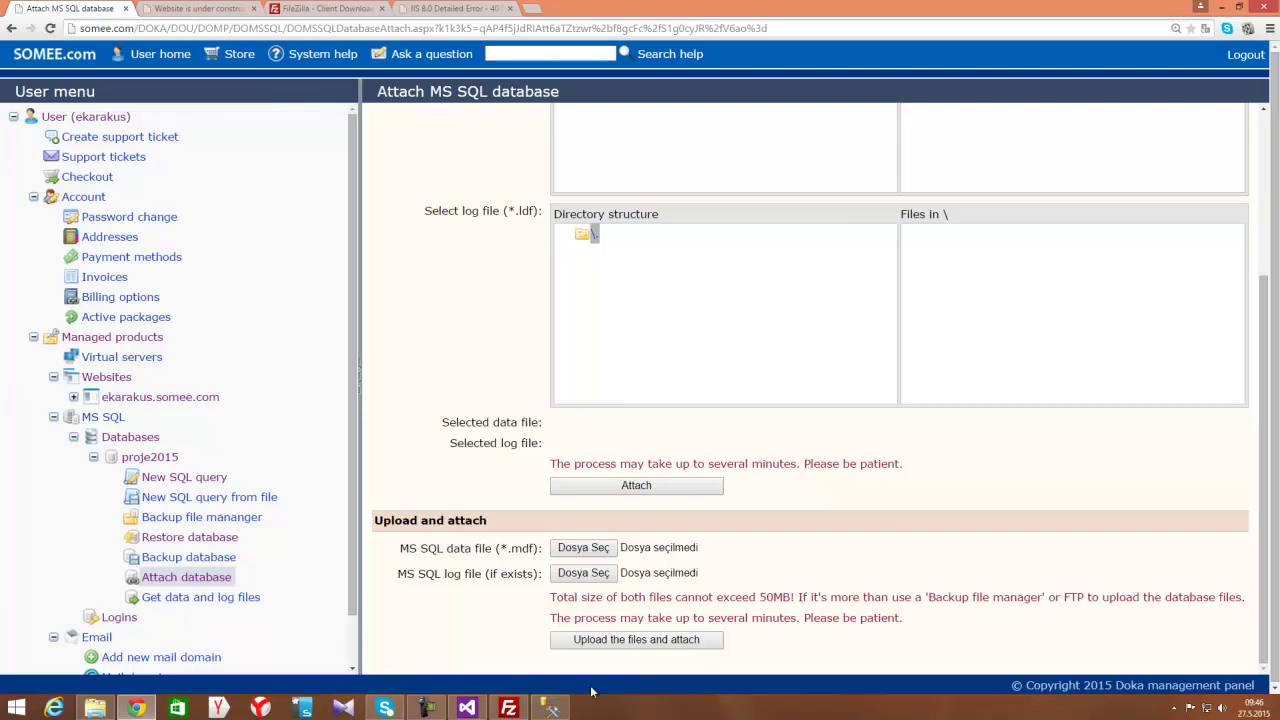
{"action": "left_click", "coordinate": [549, 708]}
{"action": "left_click", "coordinate": [92, 105]}
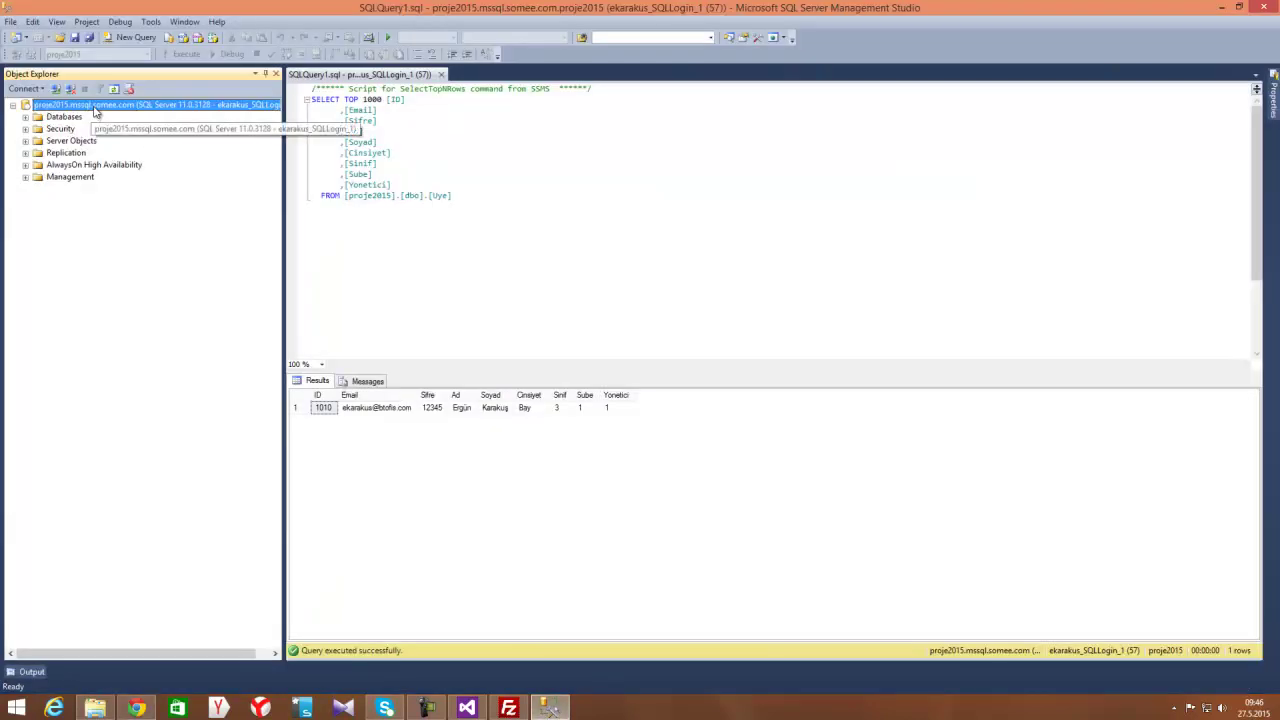
{"action": "left_click", "coordinate": [56, 89]}
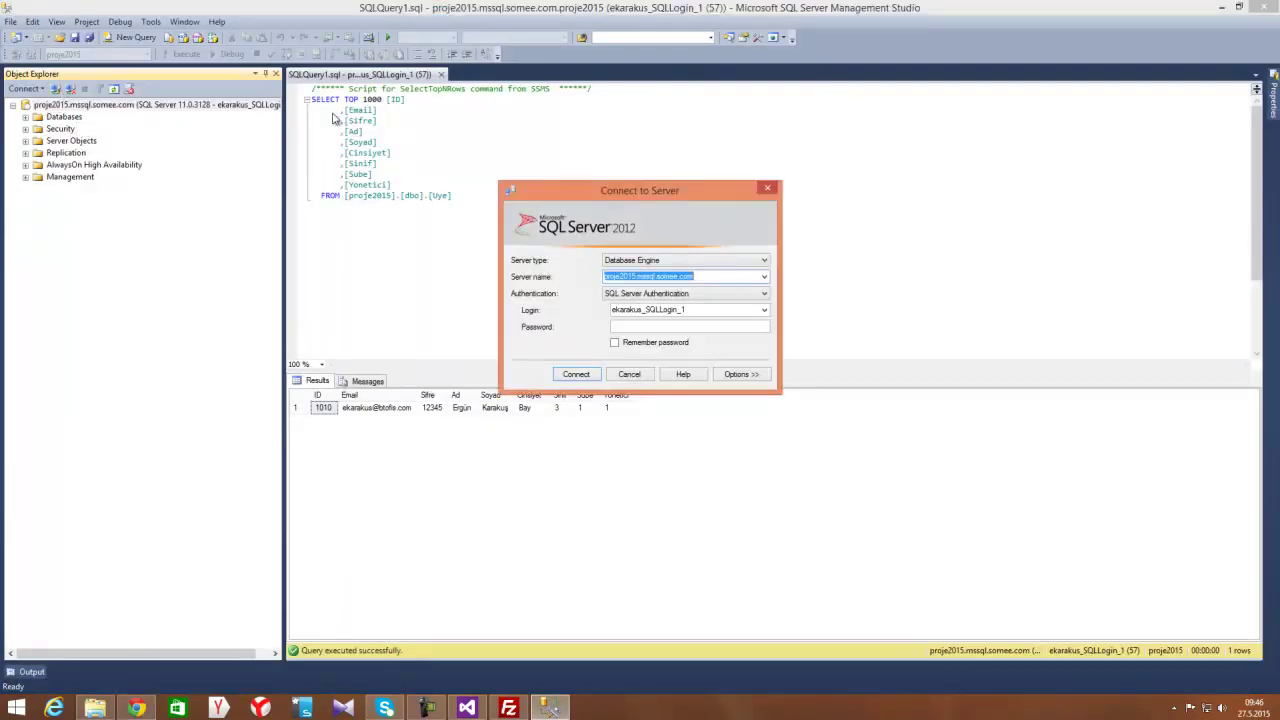
{"action": "left_click", "coordinate": [703, 278]}
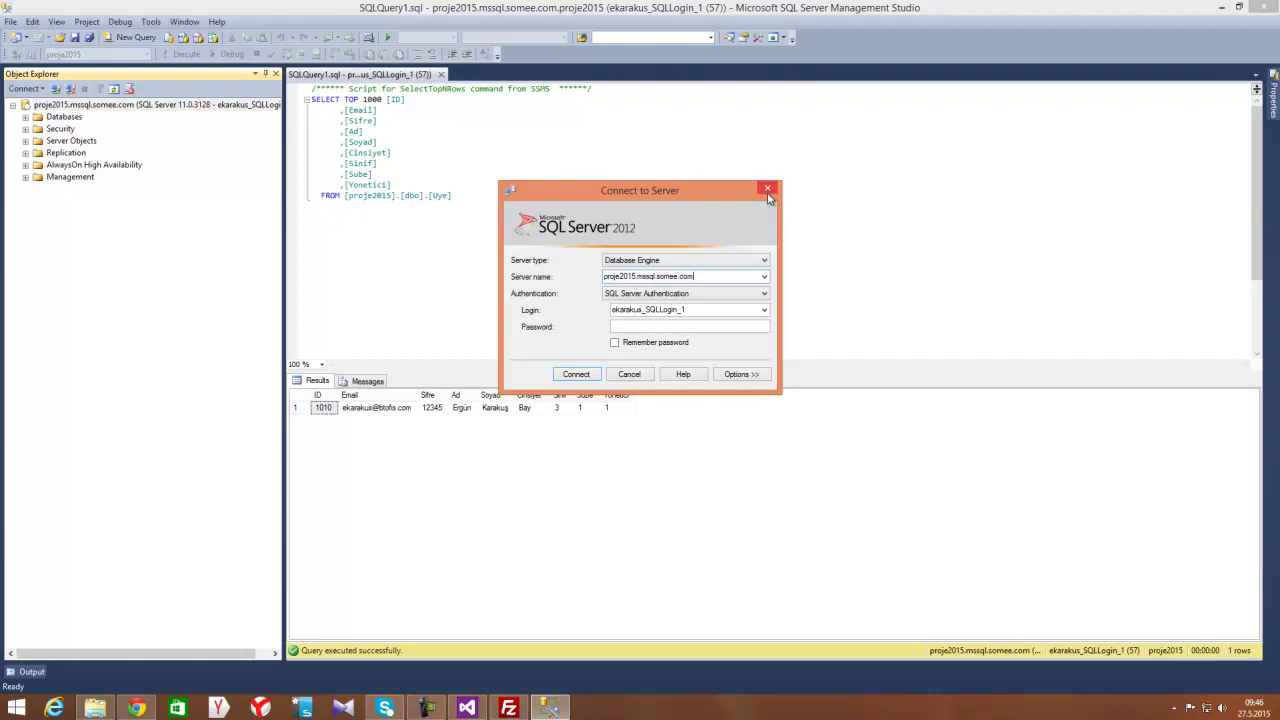
{"action": "left_click", "coordinate": [768, 190]}
{"action": "left_click", "coordinate": [138, 707]}
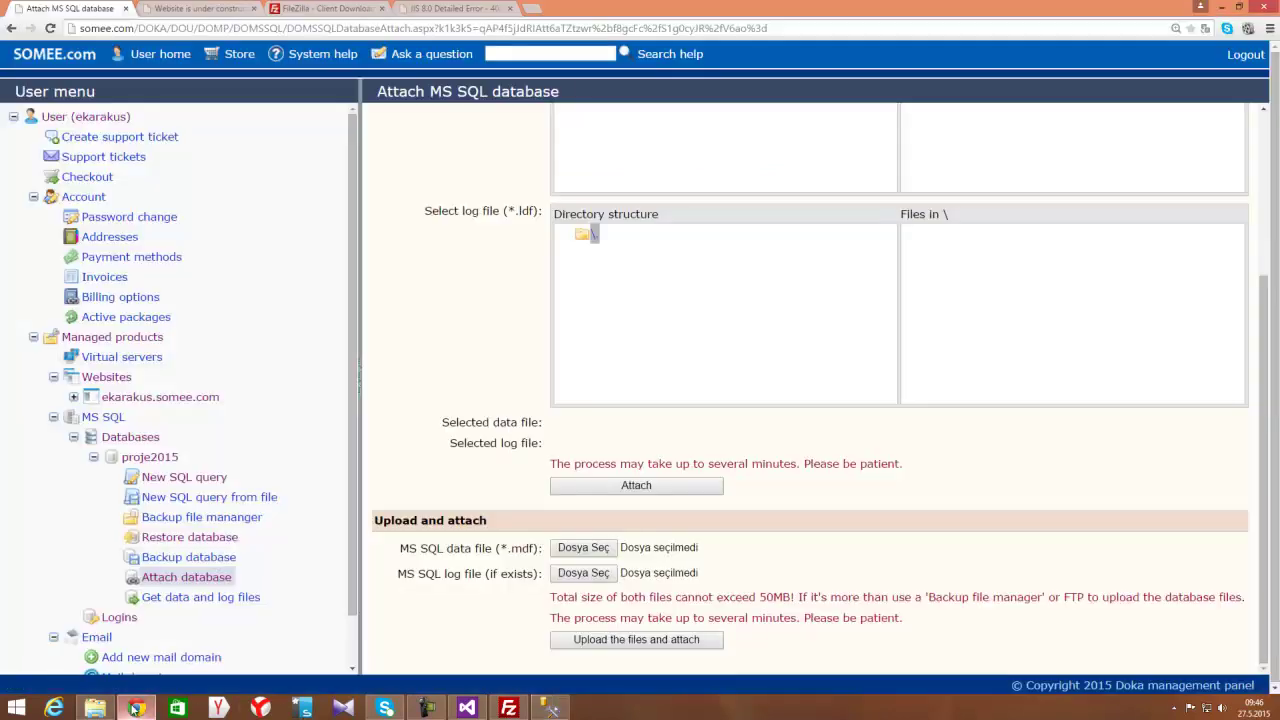
Try choosing the local proje2015 data file for upload and dismiss the permission-denied error
{"action": "left_click", "coordinate": [577, 555]}
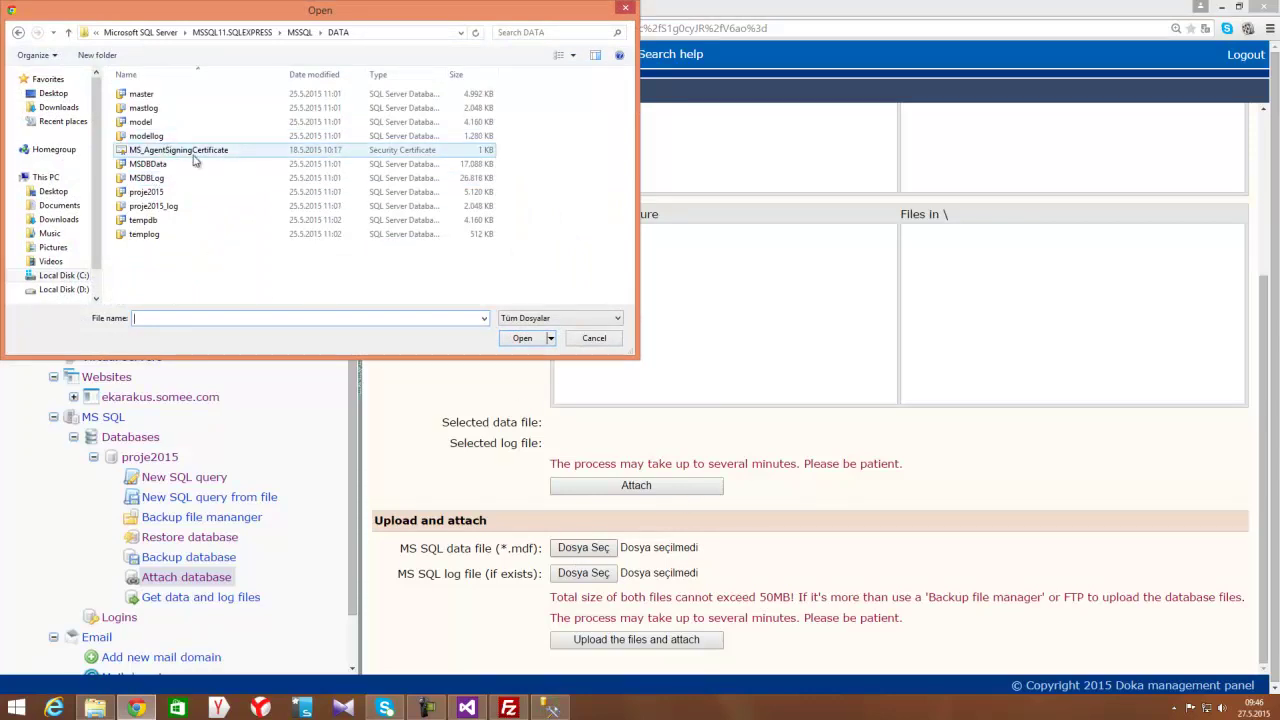
{"action": "left_click", "coordinate": [182, 194]}
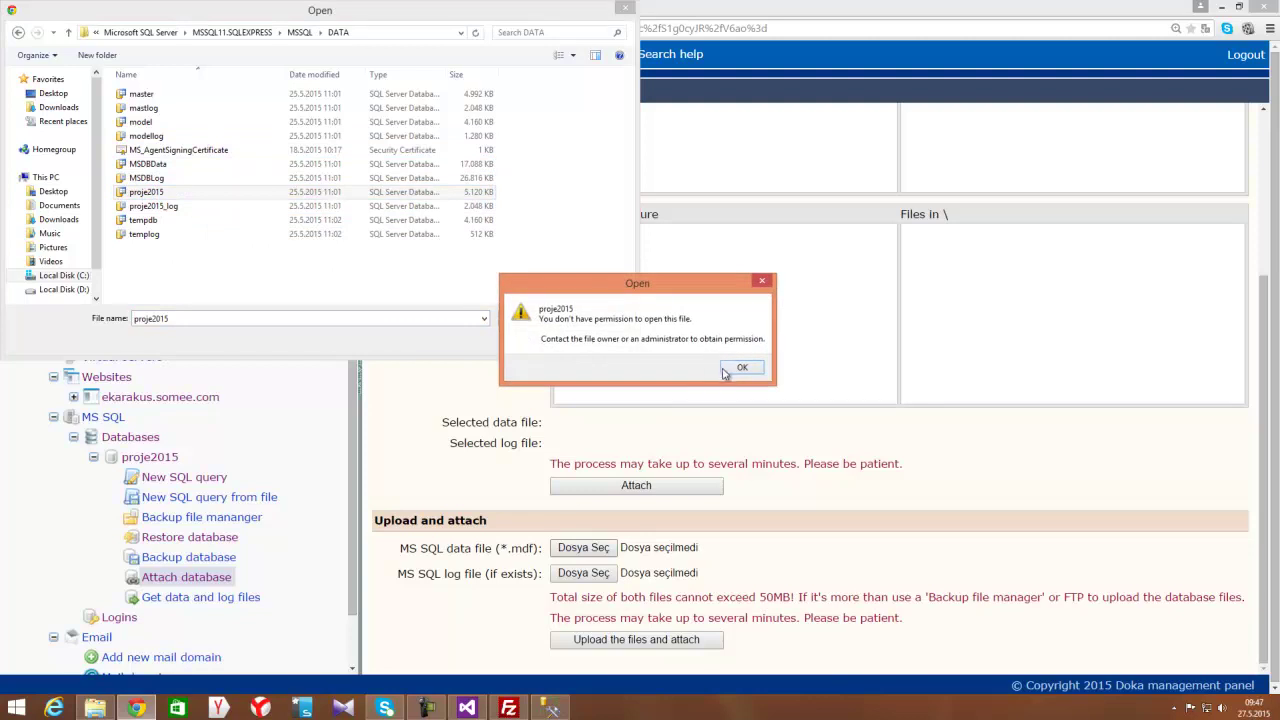
{"action": "left_click", "coordinate": [740, 368]}
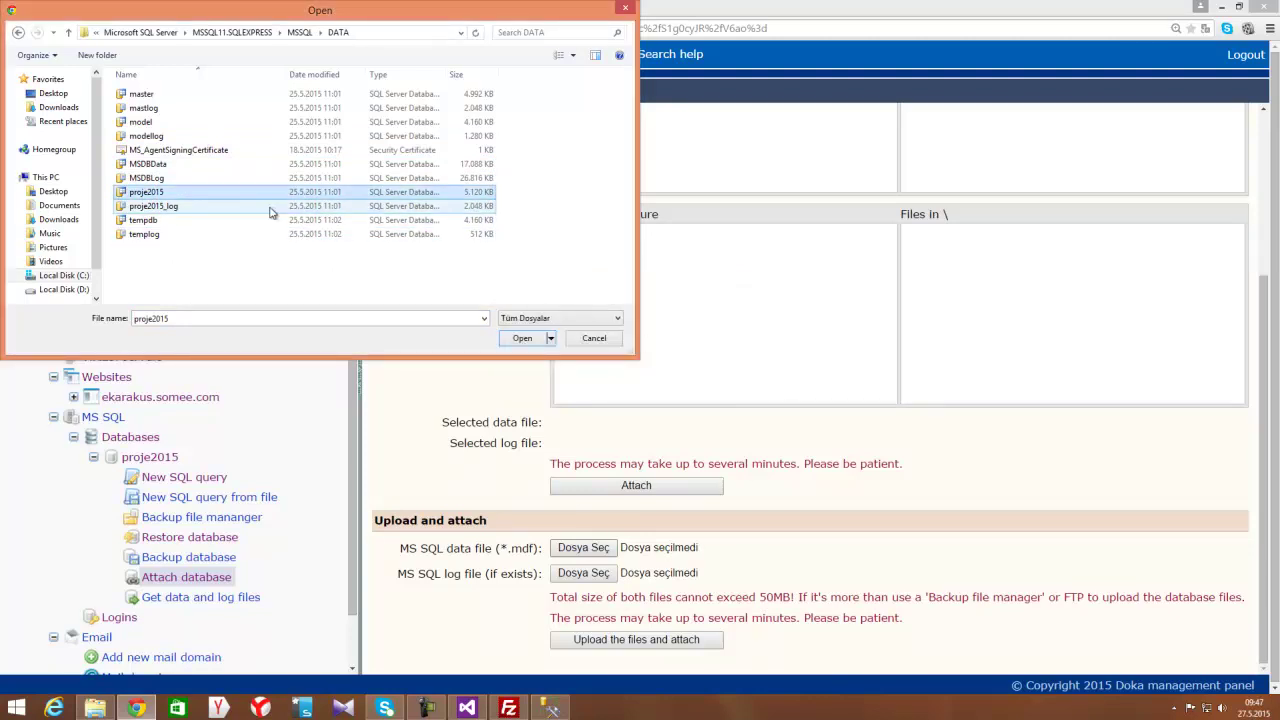
{"action": "left_click", "coordinate": [553, 708]}
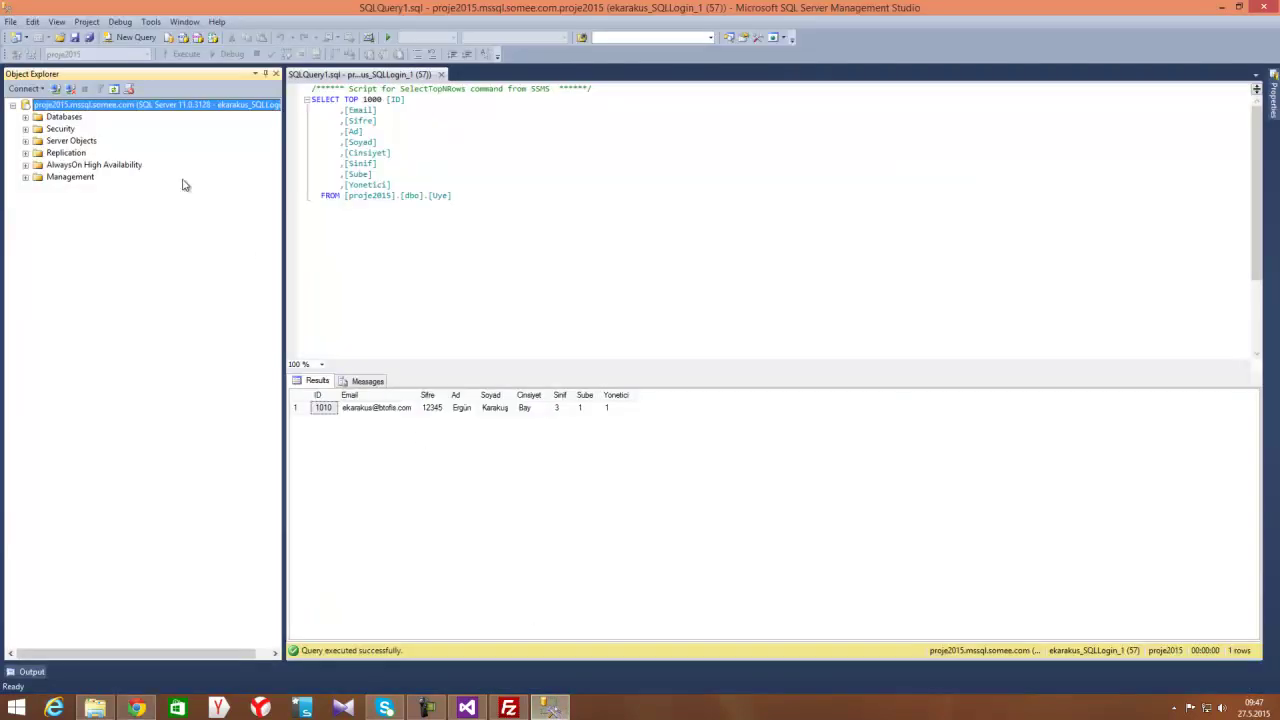
Search the Start screen with 'sqlco' to locate SQL Server Configuration Manager
{"action": "right_click", "coordinate": [66, 110]}
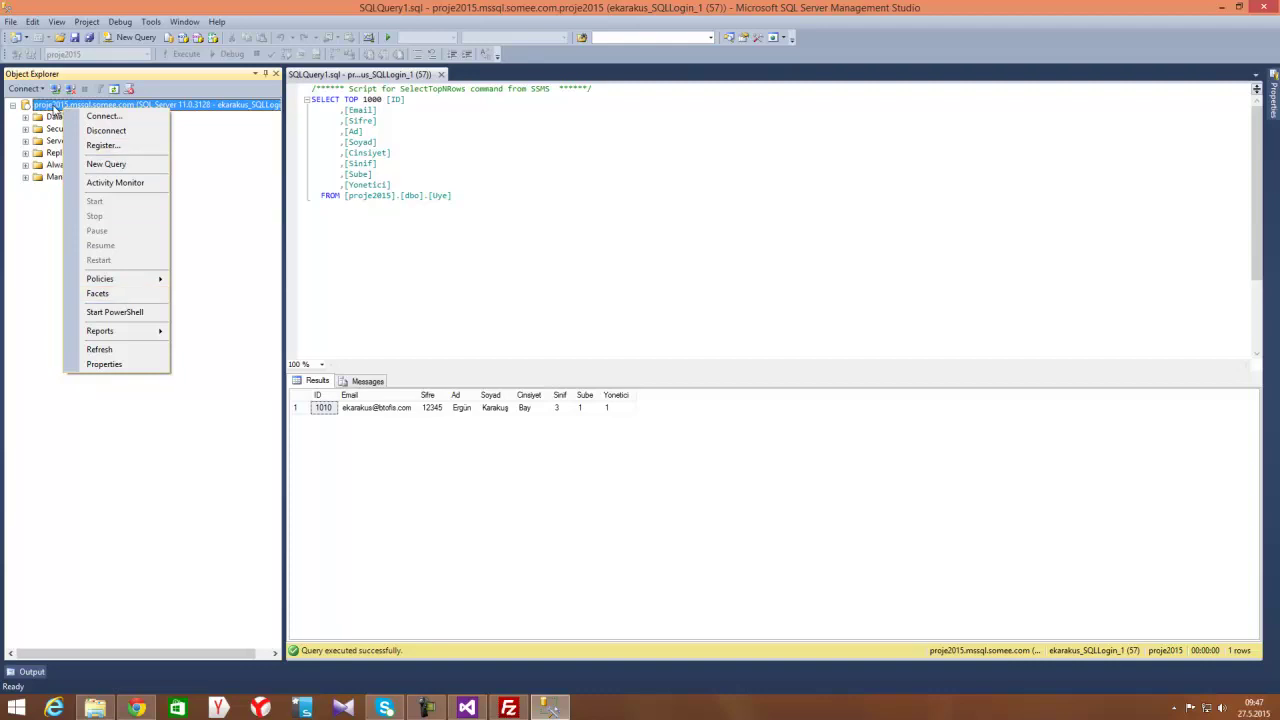
{"action": "key", "text": "super"}
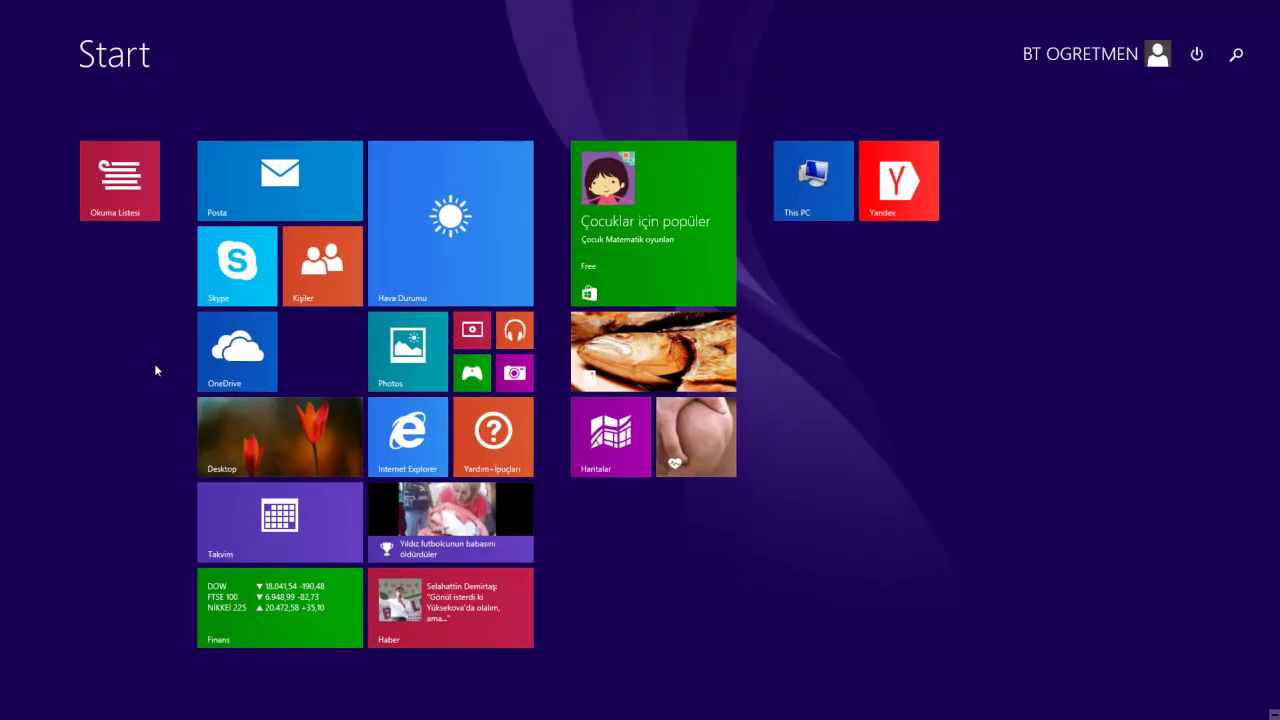
{"action": "type", "text": "sqlco"}
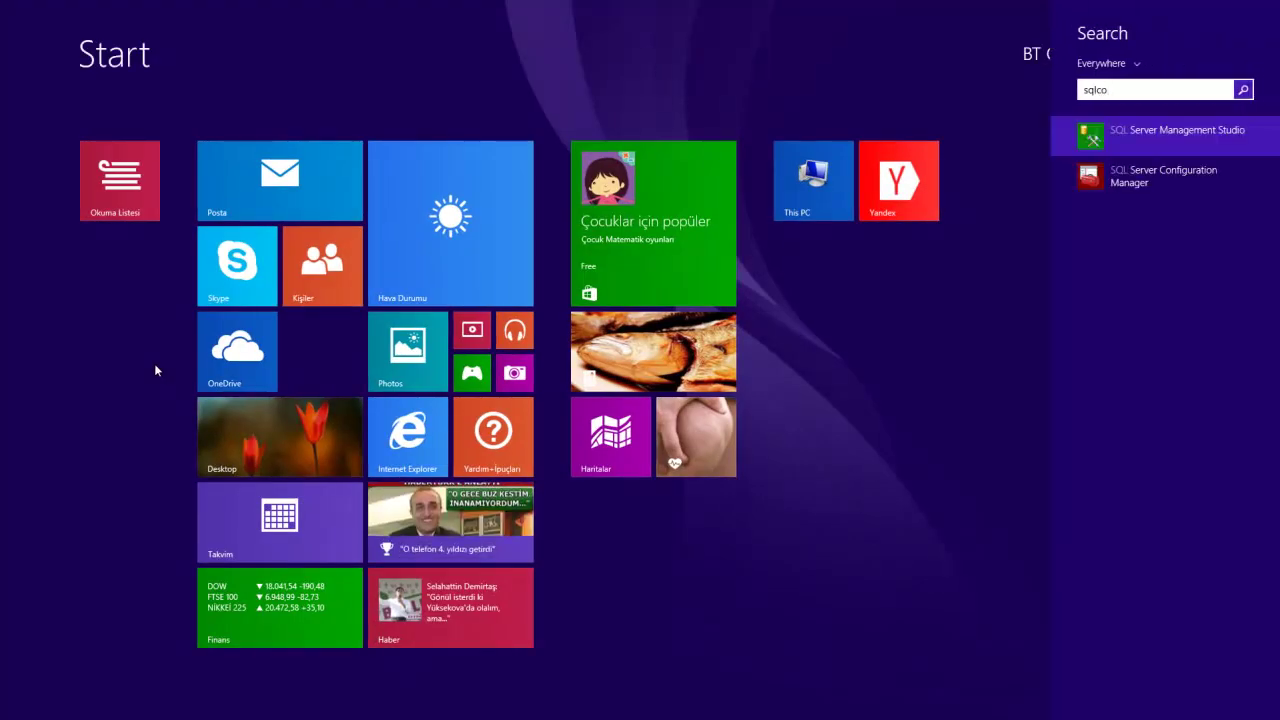
{"action": "key", "text": "Return"}
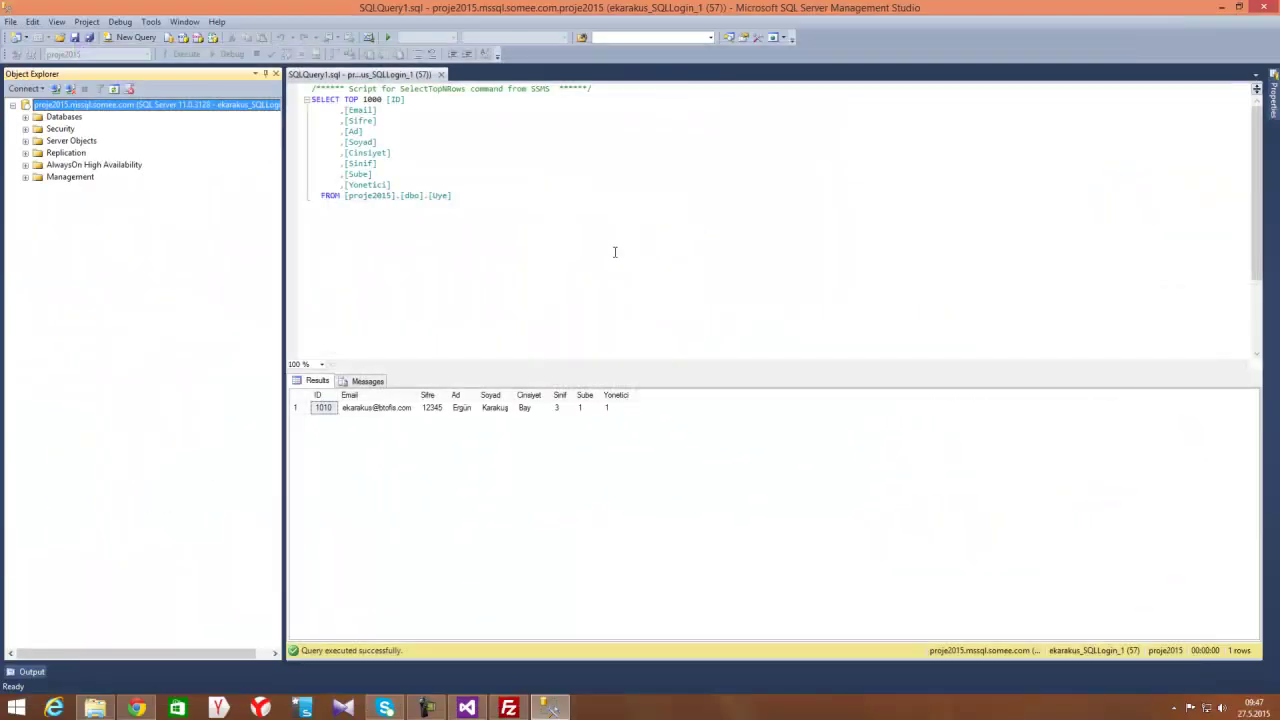
{"action": "key", "text": "super"}
Launch SQL Server Configuration Manager by searching 'conf' and show SQL Server Services
{"action": "type", "text": "configuration Manager"}
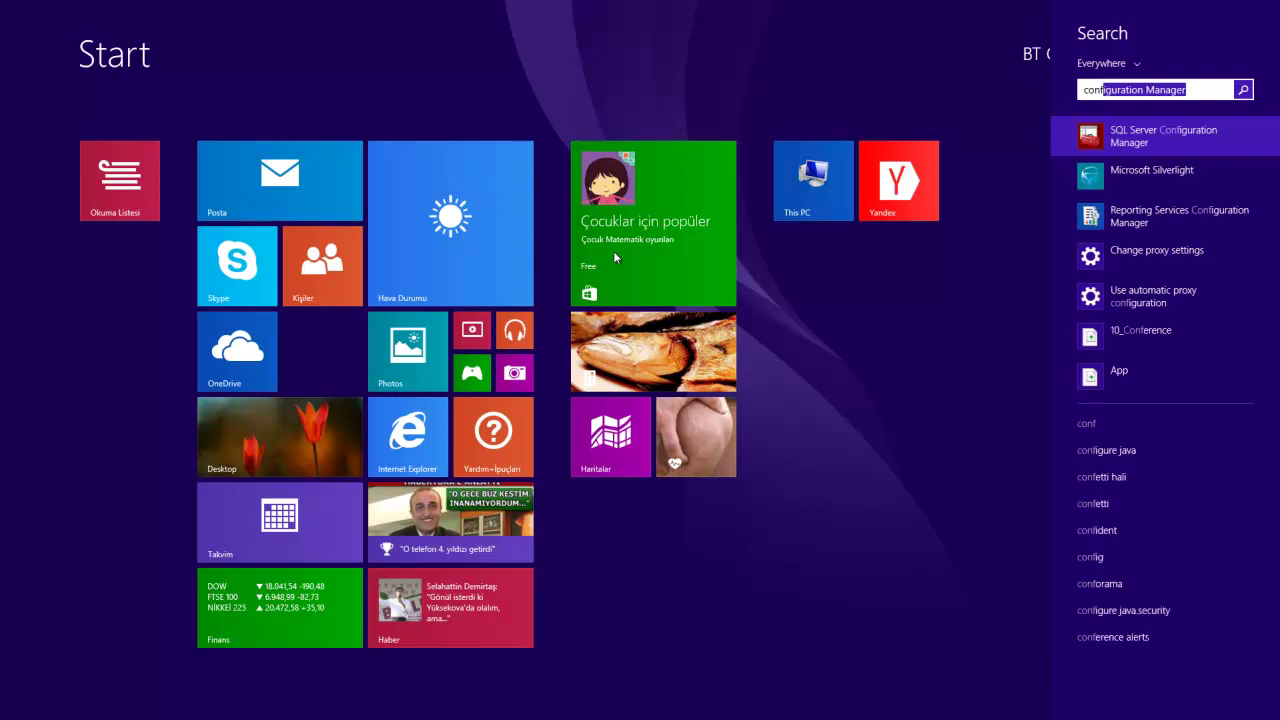
{"action": "key", "text": "super"}
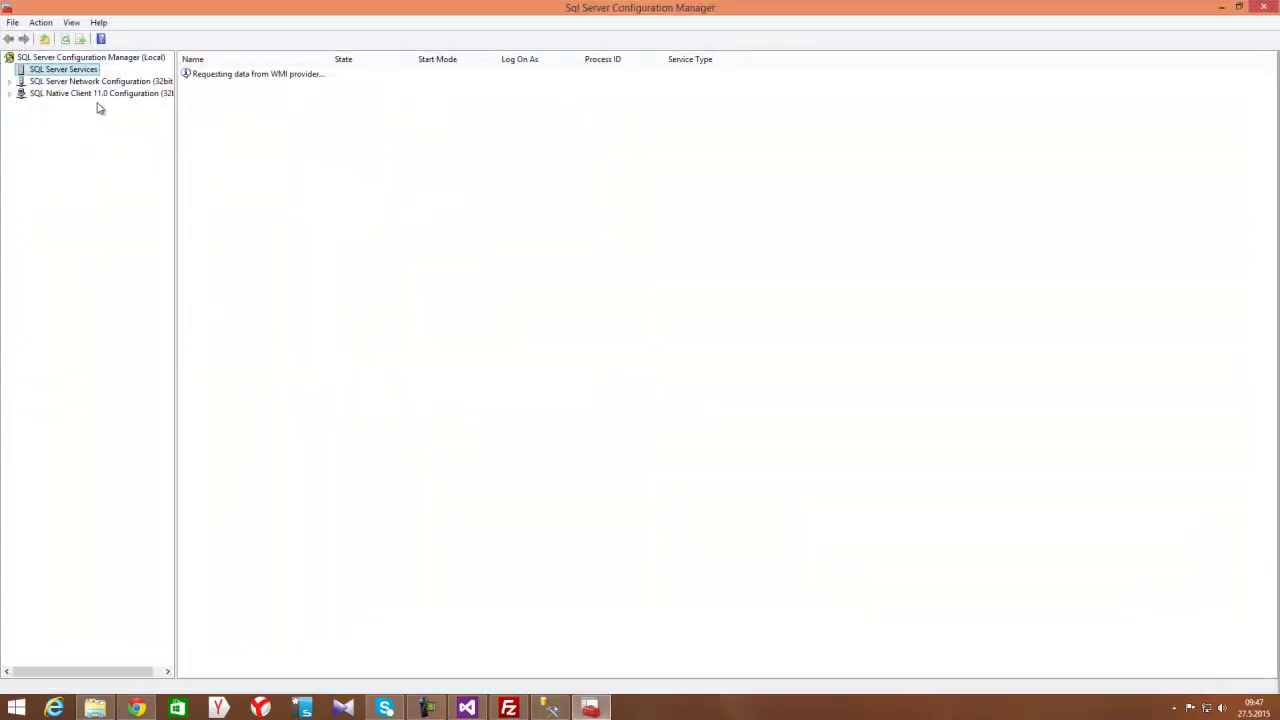
{"action": "left_click", "coordinate": [100, 82]}
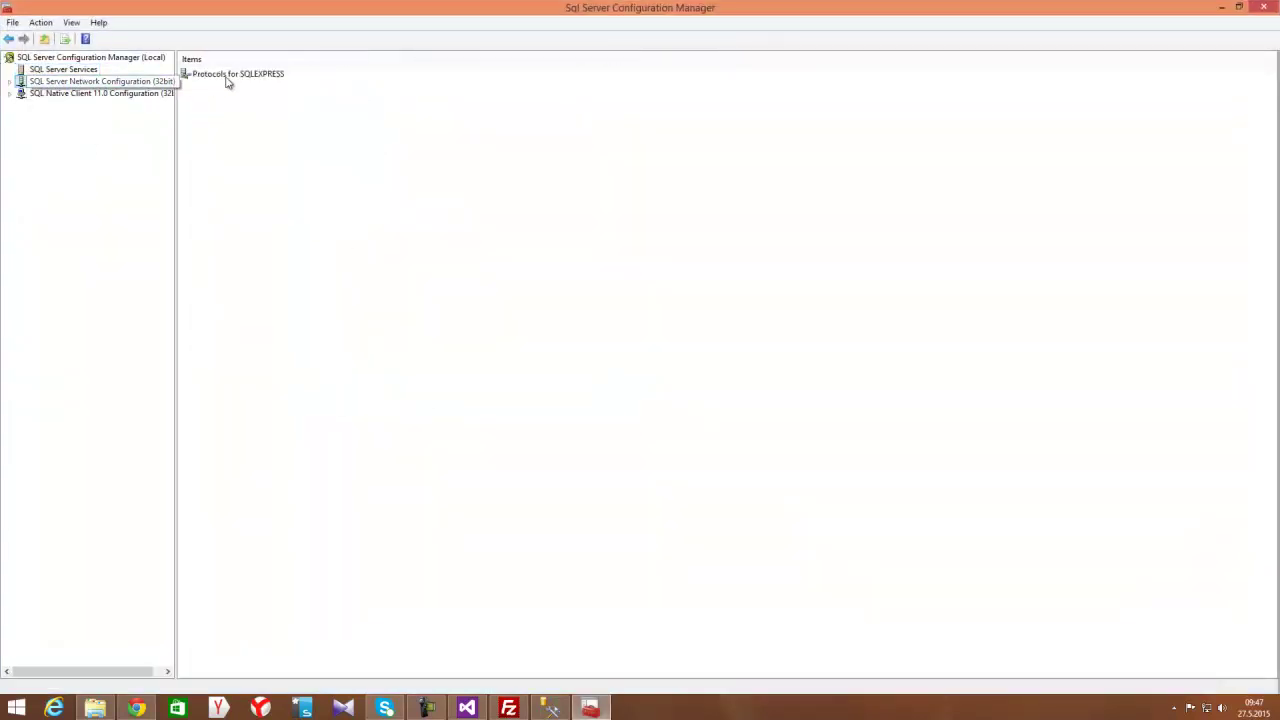
{"action": "left_click", "coordinate": [25, 72]}
Stop the SQL Server (SQLEXPRESS) service
{"action": "left_click", "coordinate": [230, 77]}
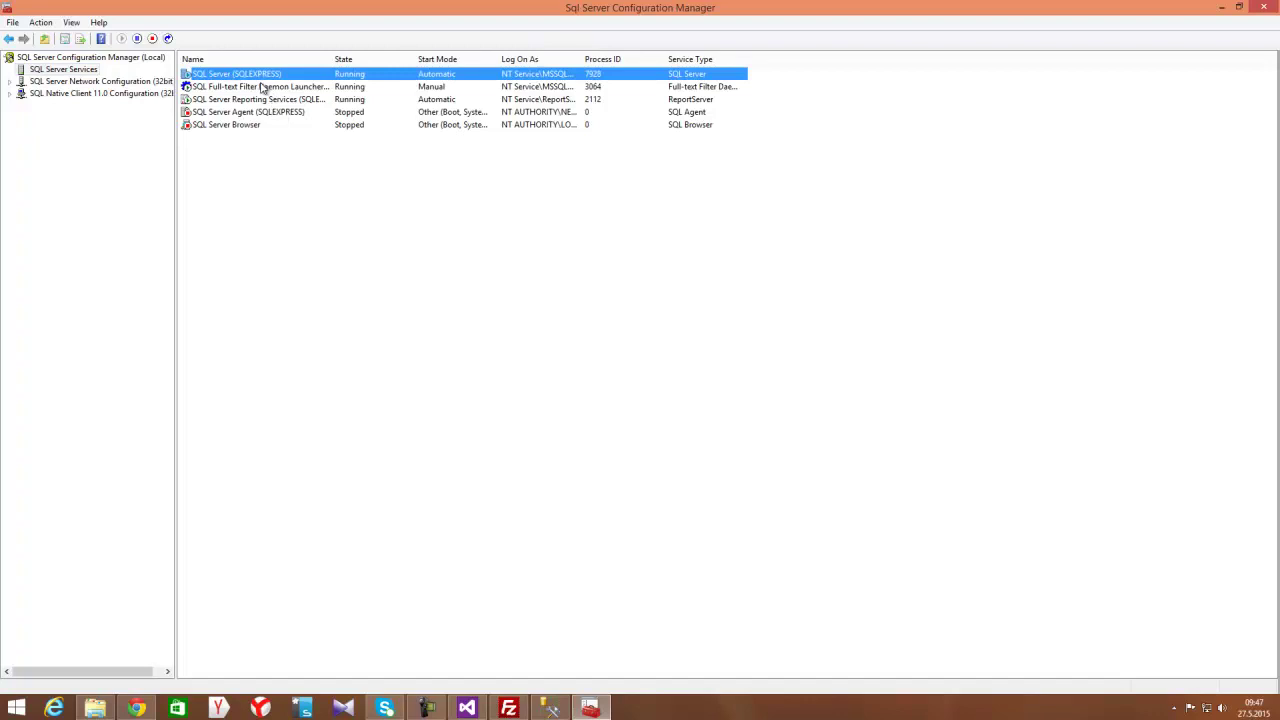
{"action": "right_click", "coordinate": [259, 73]}
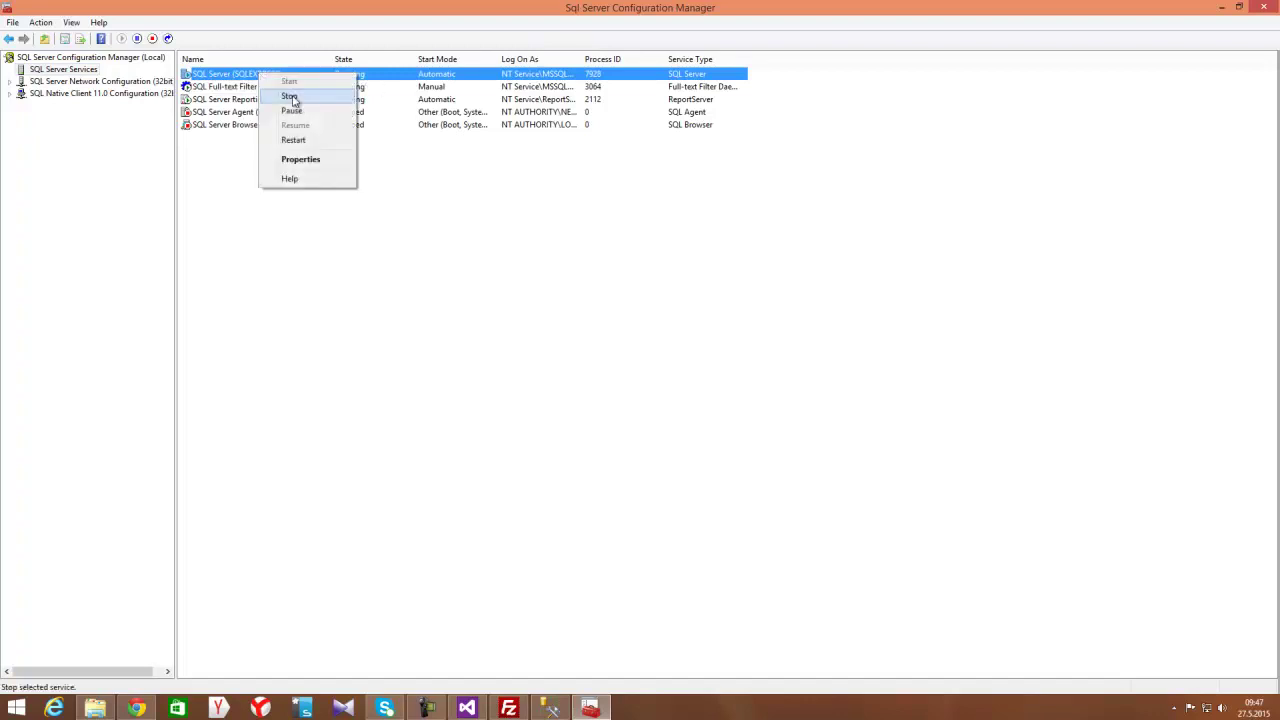
{"action": "left_click", "coordinate": [290, 97]}
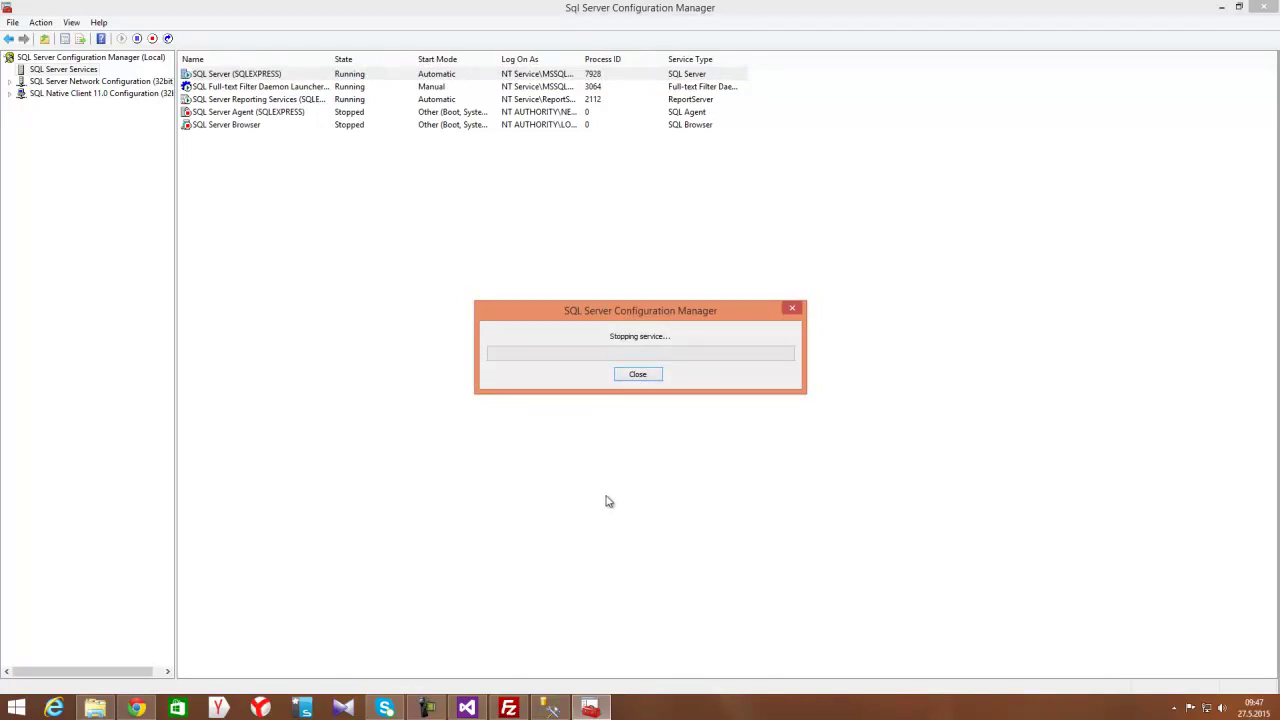
{"action": "left_click", "coordinate": [136, 708]}
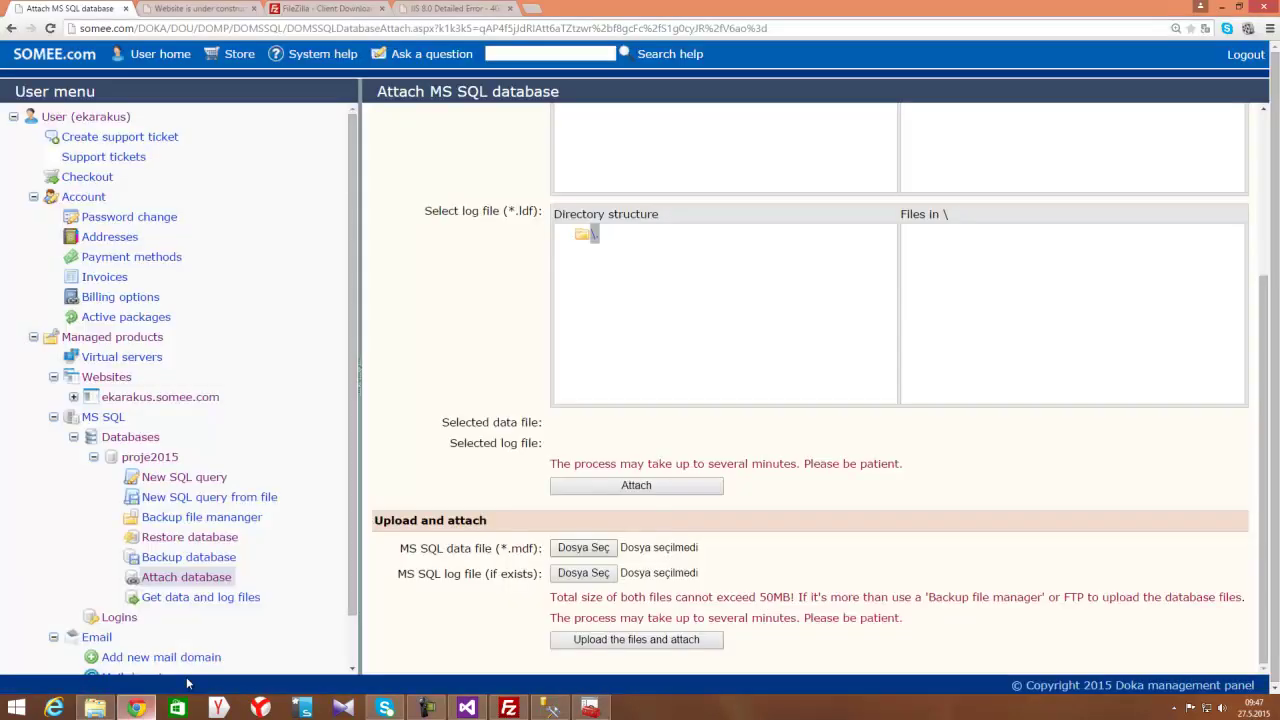
Retry uploading proje2015 via the pasted DATA path, dismiss the permission error, and cancel the chooser
{"action": "left_click", "coordinate": [597, 551]}
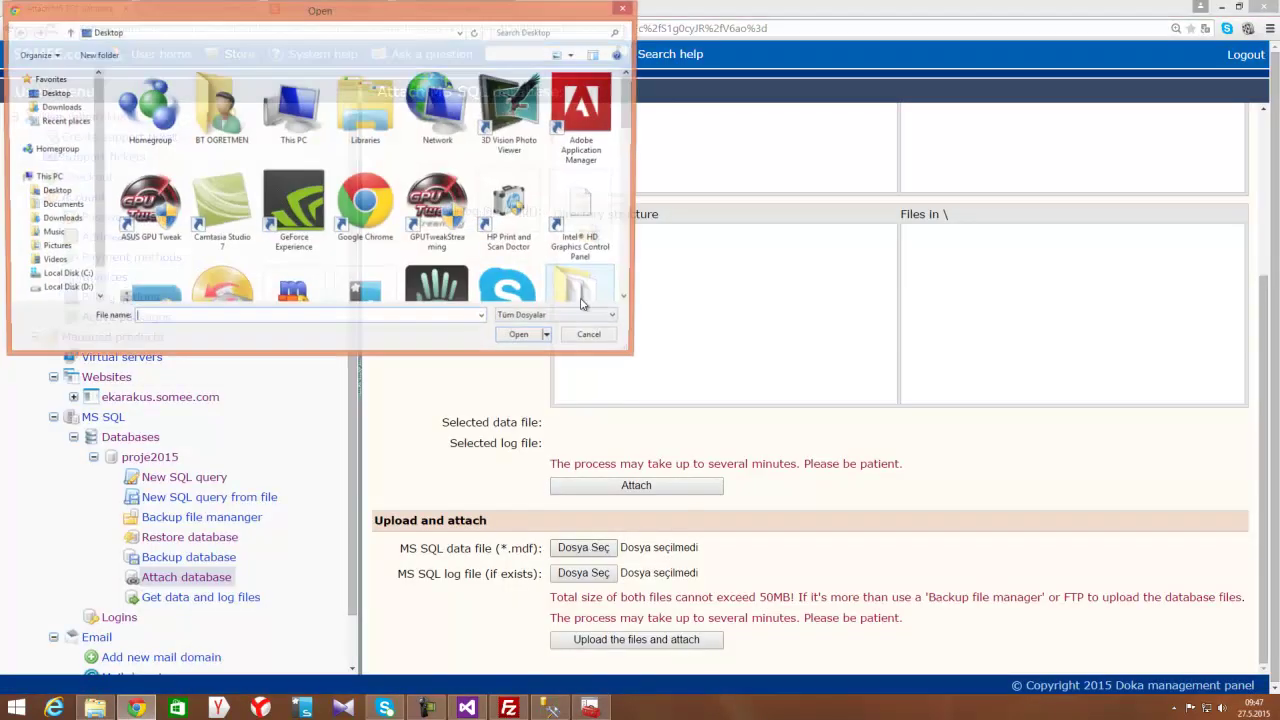
{"action": "type", "text": "C:\\Program Files\\Microsoft SQL Server\\MSSQL11.SQLEXPRESS\\MSSQL\\DATA"}
{"action": "key", "text": "Return"}
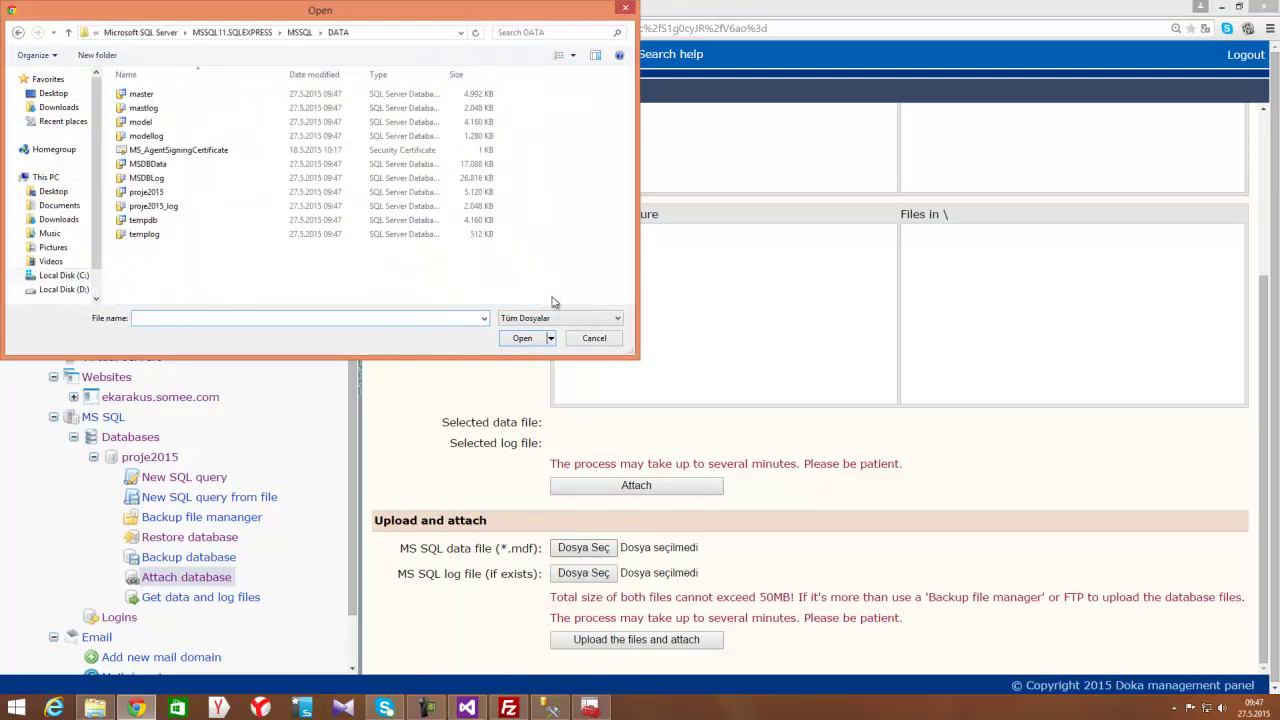
{"action": "double_click", "coordinate": [150, 192]}
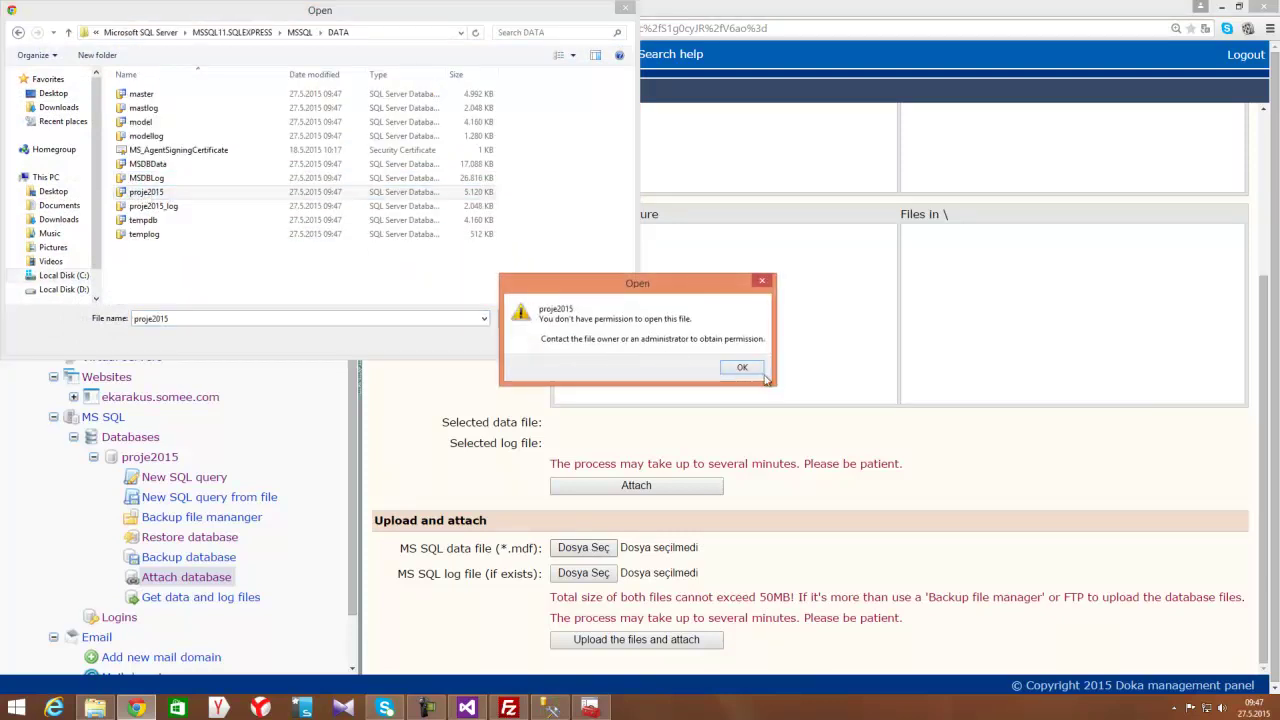
{"action": "left_click", "coordinate": [740, 367]}
{"action": "key", "text": "Escape"}
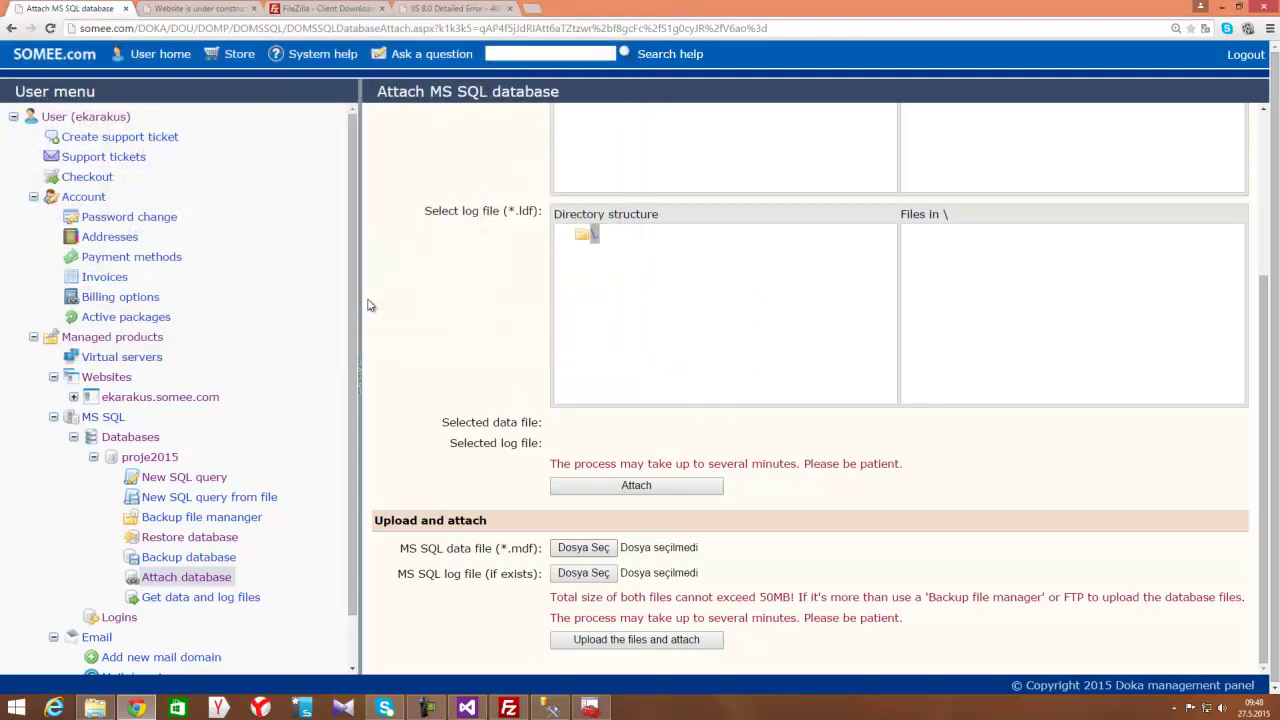
In the DATA folder, select both proje2015_log and proje2015
{"action": "left_click", "coordinate": [95, 707]}
{"action": "left_click", "coordinate": [325, 197]}
{"action": "left_click", "coordinate": [302, 187], "text": "ctrl"}
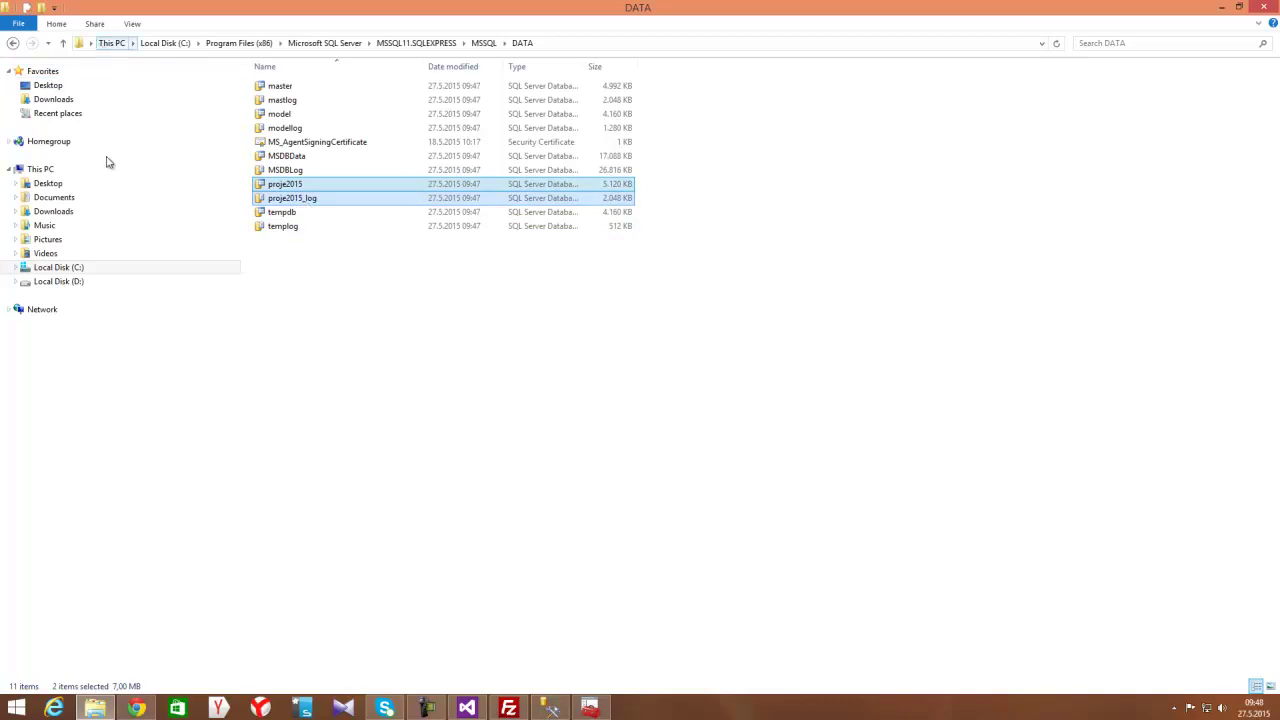
Paste proje2015 and proje2015_log onto the Desktop, confirming Continue, Replace and administrator prompts
{"action": "left_click", "coordinate": [50, 86]}
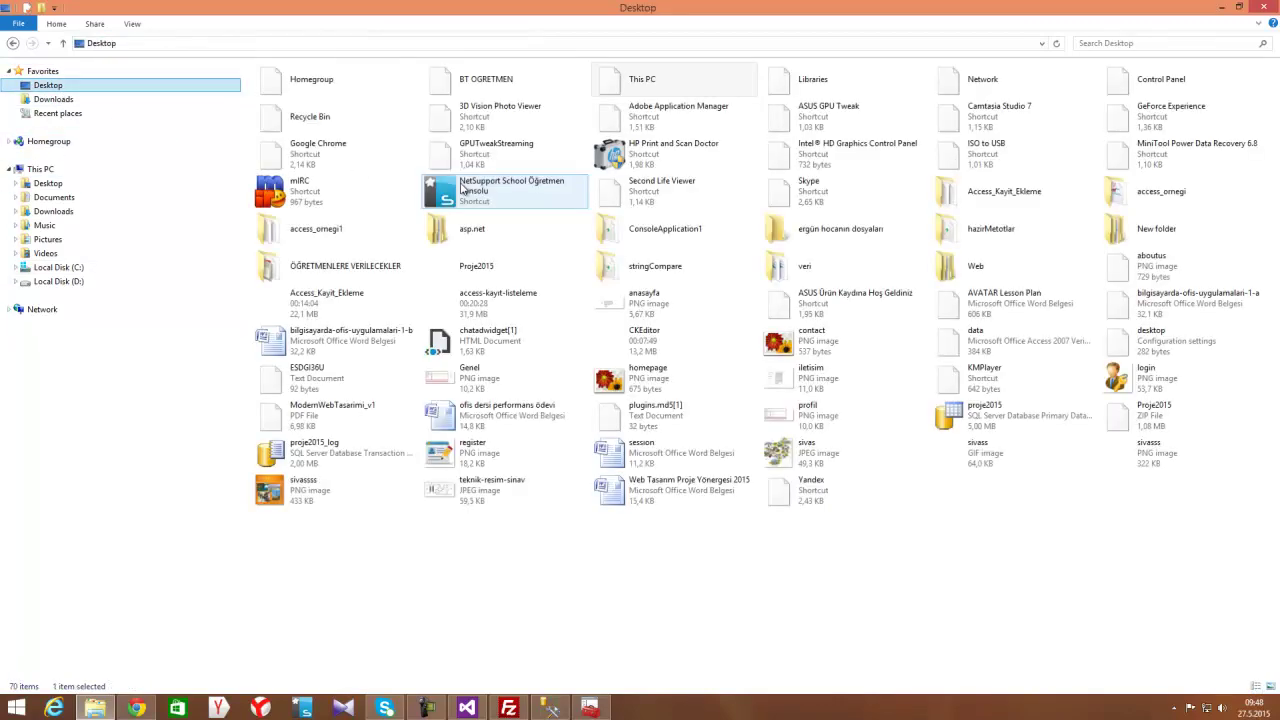
{"action": "left_click", "coordinate": [757, 615]}
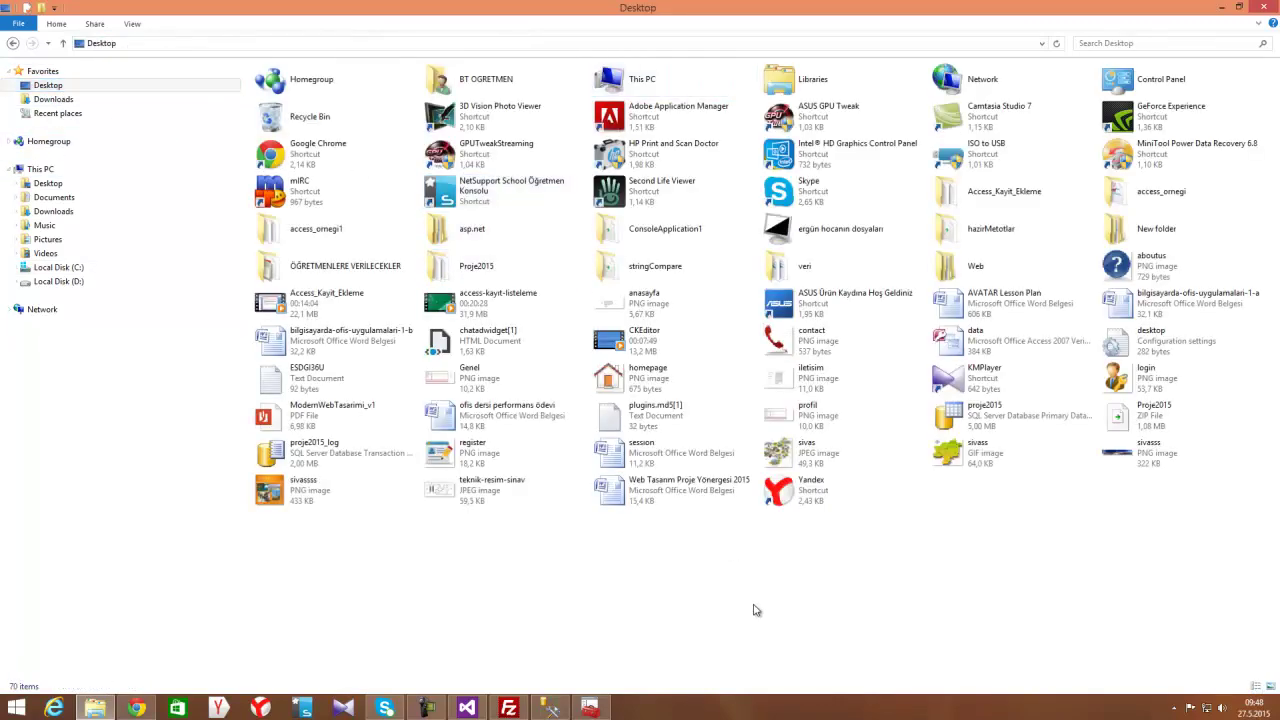
{"action": "key", "text": "ctrl+v"}
{"action": "left_click", "coordinate": [280, 289]}
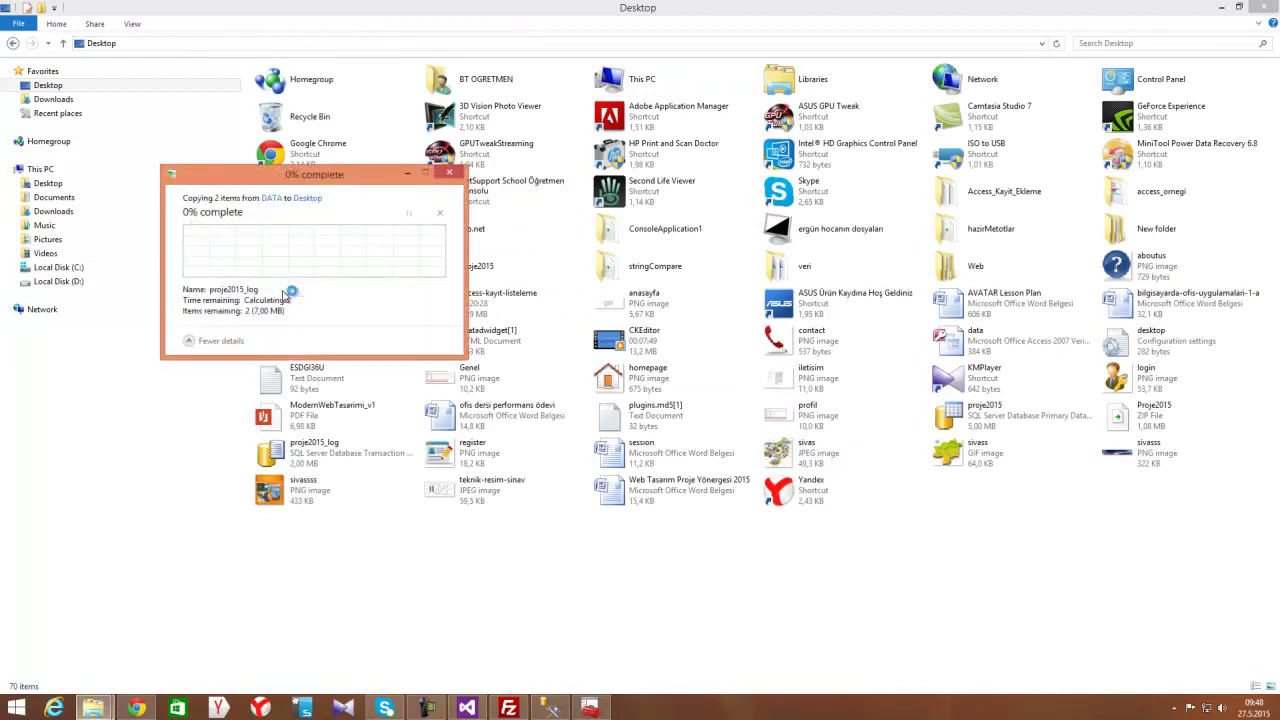
{"action": "left_click", "coordinate": [240, 264]}
{"action": "left_click", "coordinate": [274, 287]}
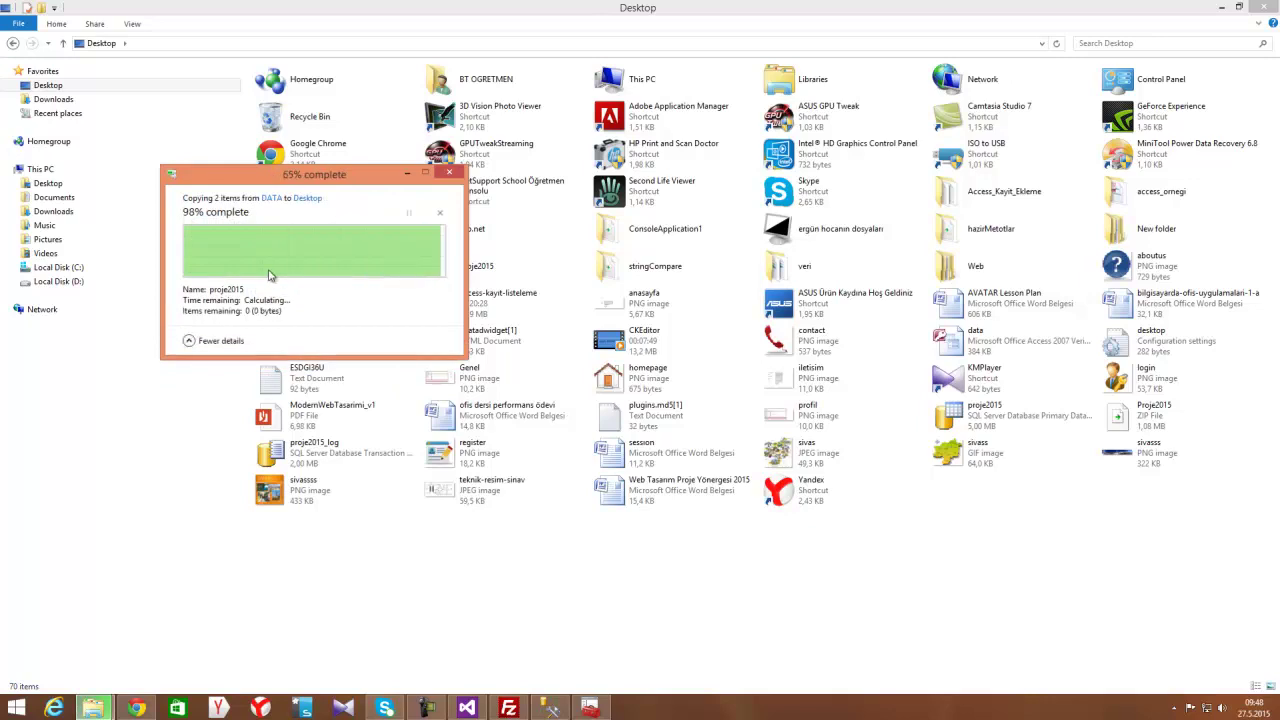
{"action": "left_click", "coordinate": [550, 708]}
{"action": "left_click", "coordinate": [590, 708]}
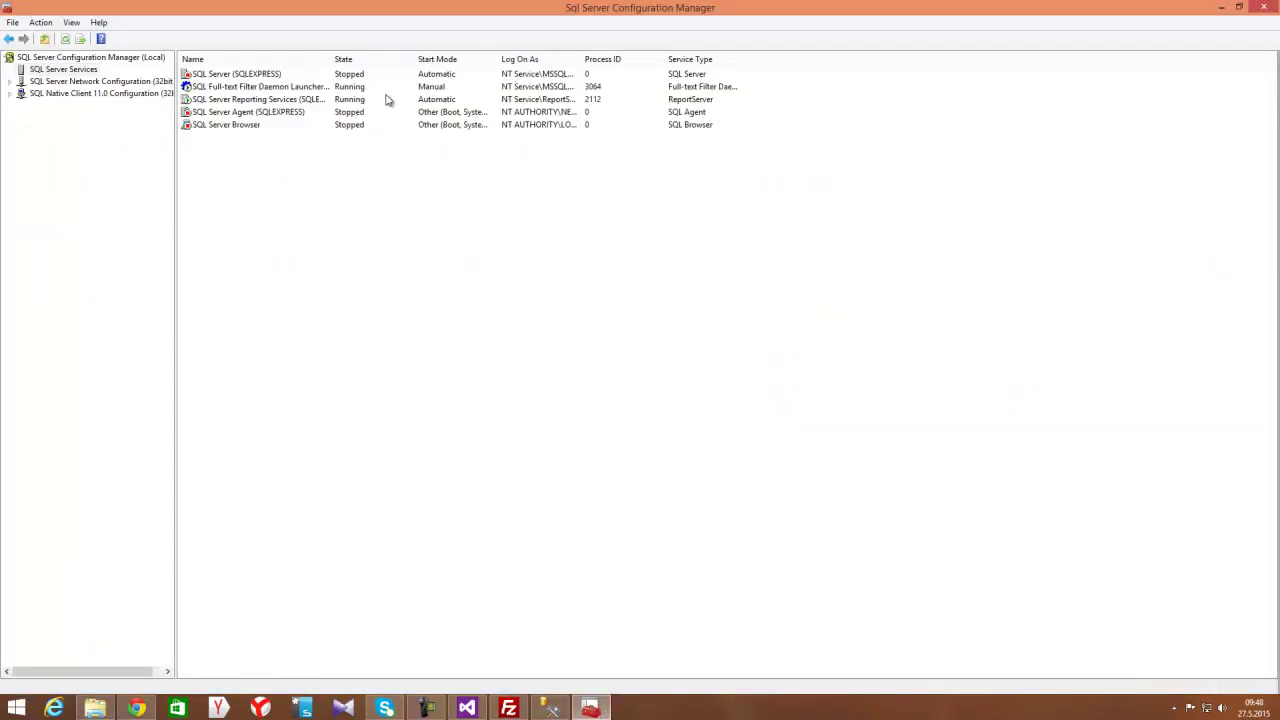
Start the SQL Server (SQLEXPRESS) service again from its right-click menu
{"action": "left_click", "coordinate": [266, 77]}
{"action": "right_click", "coordinate": [267, 78]}
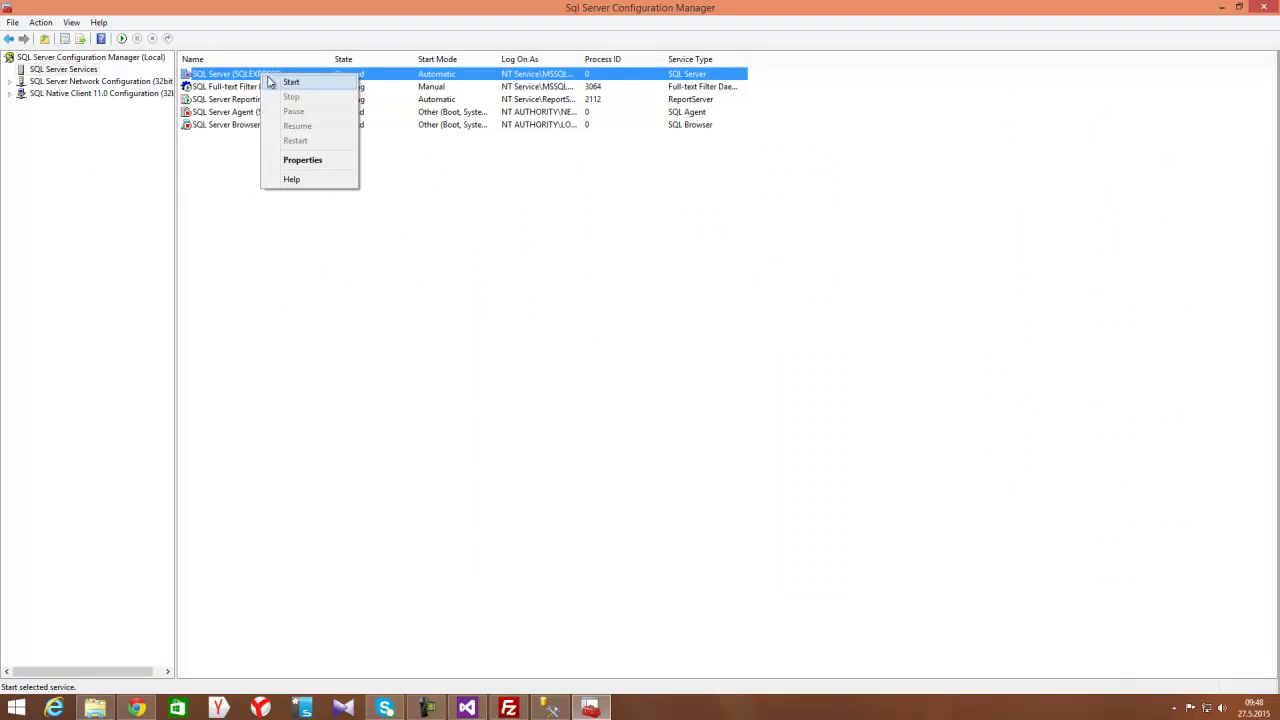
{"action": "left_click", "coordinate": [286, 82]}
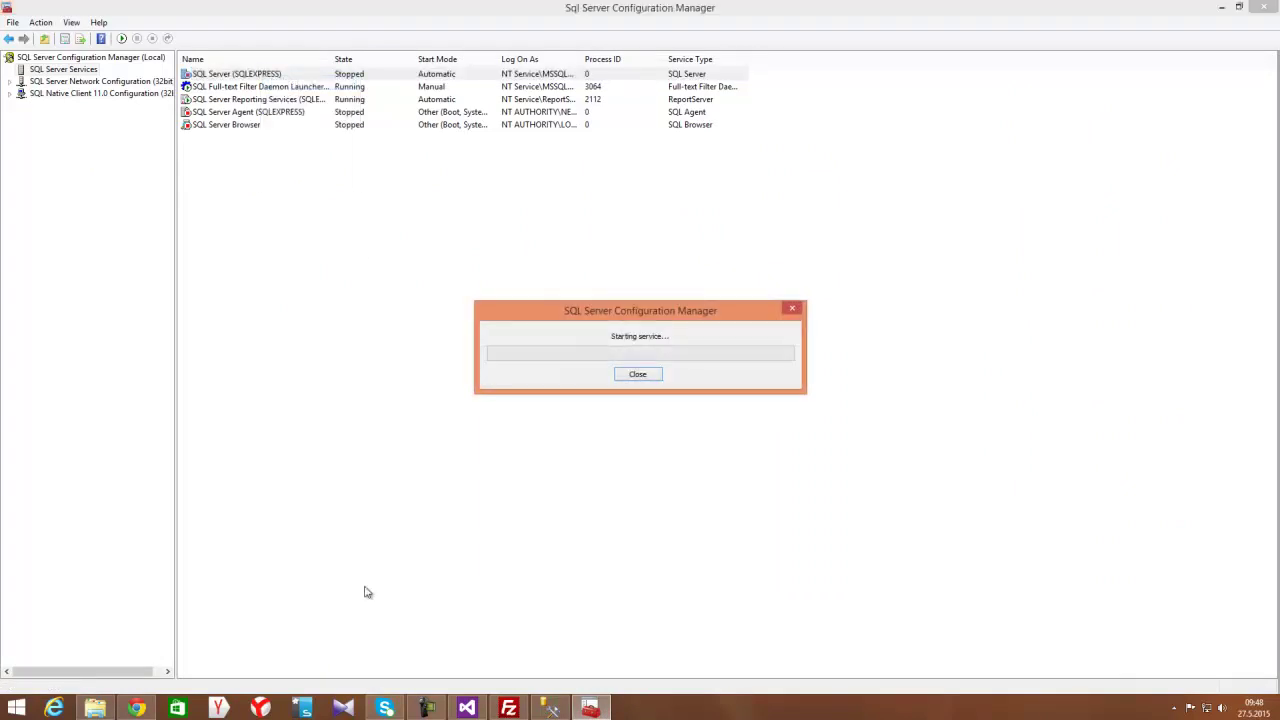
{"action": "left_click", "coordinate": [136, 708]}
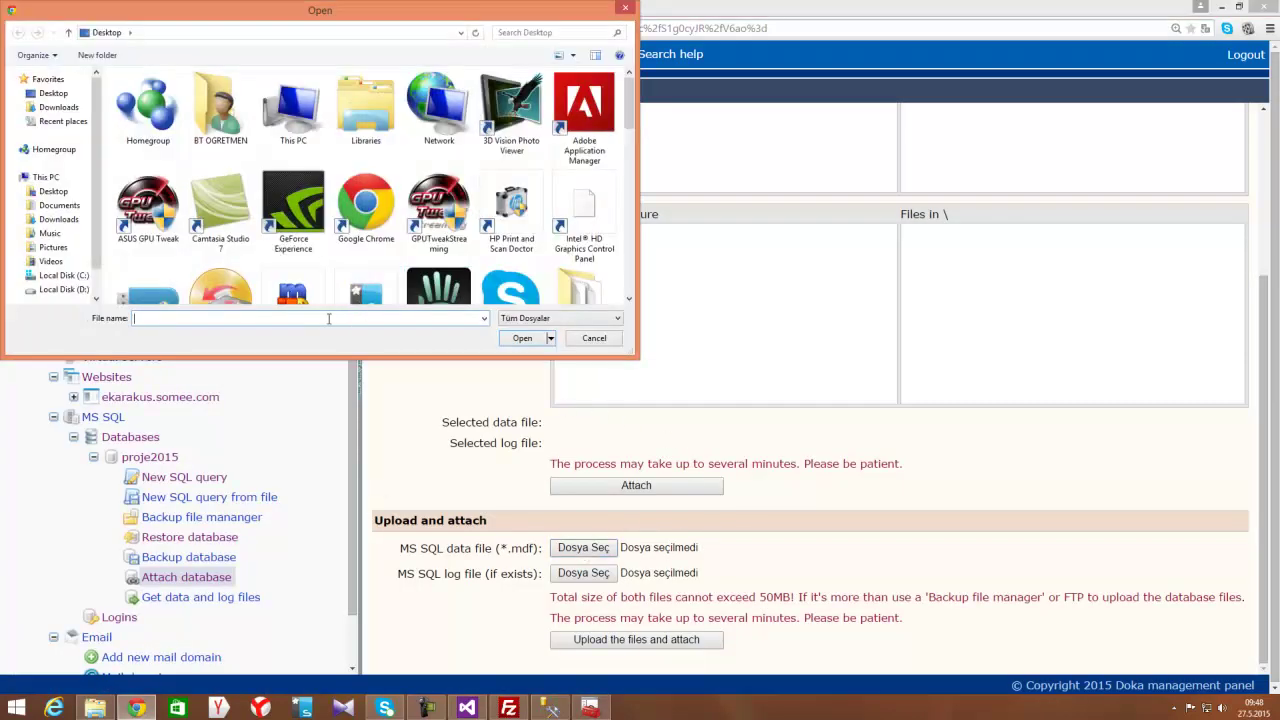
Upload proje2015.mdf and proje2015_log.ldf, attach them, and confirm replacing the existing data
{"action": "type", "text": "pr"}
{"action": "key", "text": "Down"}
{"action": "key", "text": "Down"}
{"action": "key", "text": "Down"}
{"action": "key", "text": "Return"}
{"action": "key", "text": "Return"}
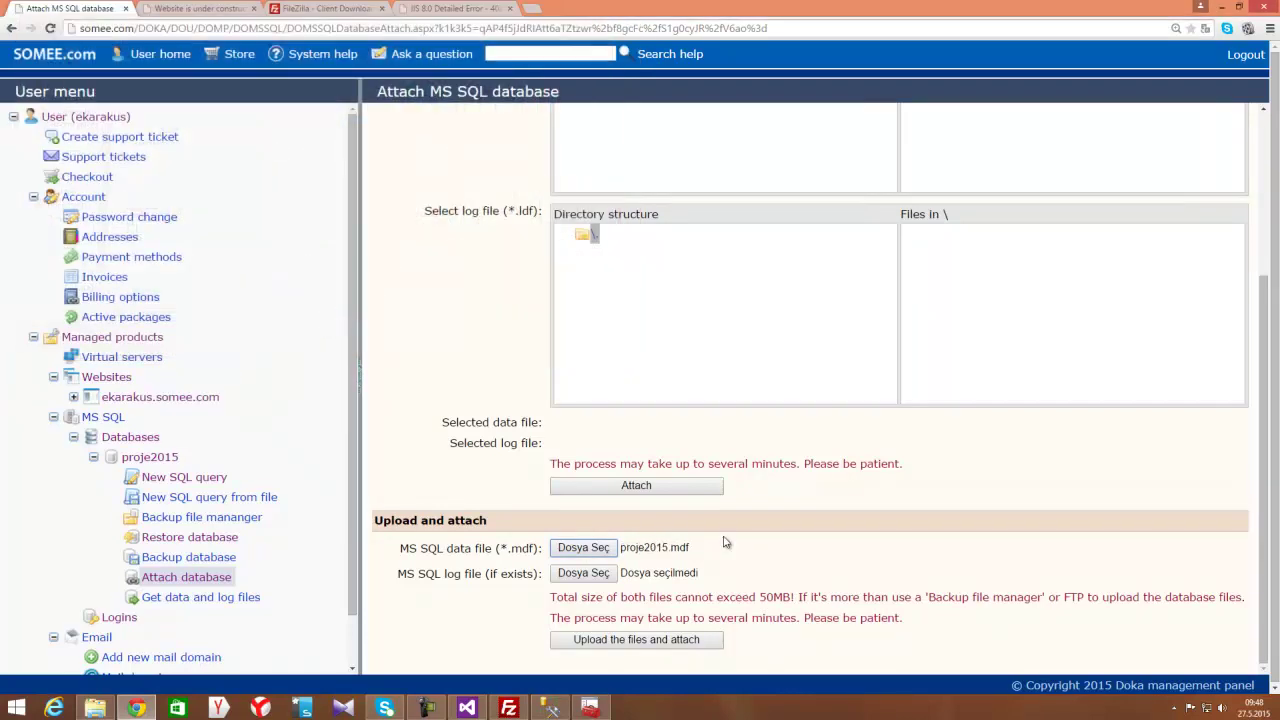
{"action": "left_click", "coordinate": [583, 573]}
{"action": "type", "text": "pro"}
{"action": "key", "text": "Down"}
{"action": "key", "text": "Down"}
{"action": "key", "text": "Down"}
{"action": "key", "text": "Down"}
{"action": "key", "text": "Down"}
{"action": "key", "text": "Return"}
{"action": "key", "text": "Return"}
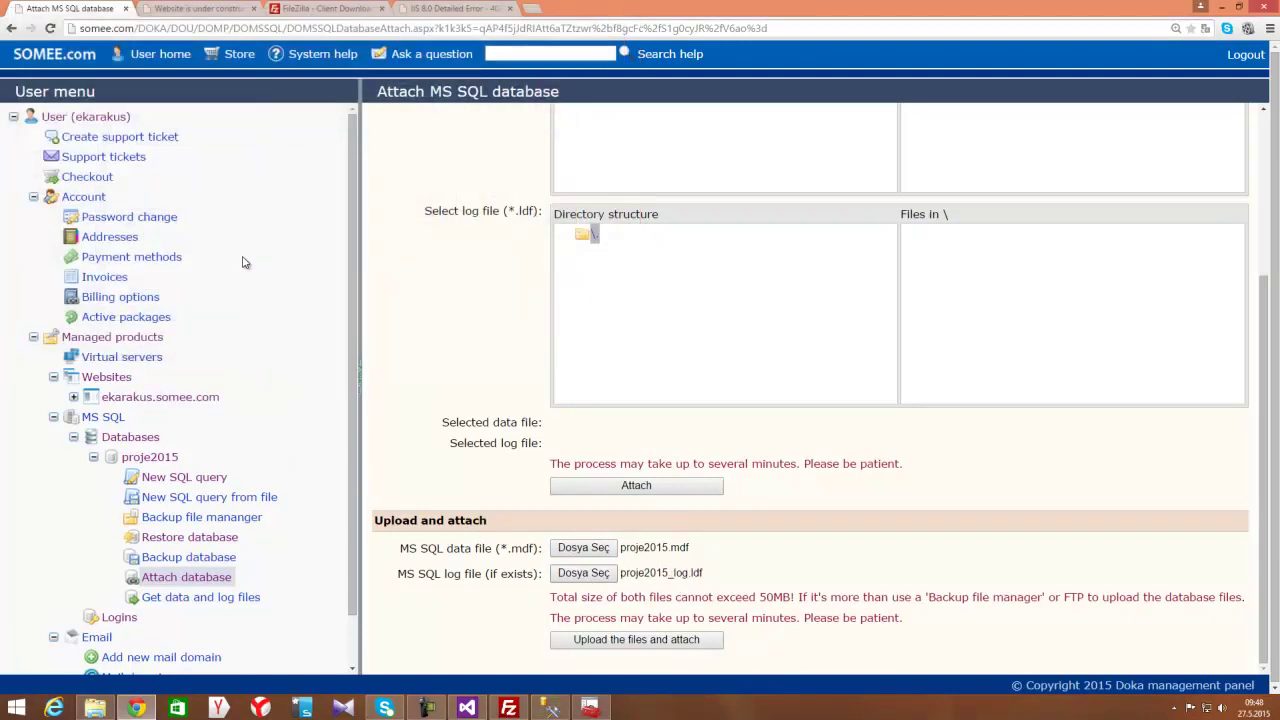
{"action": "left_click", "coordinate": [604, 641]}
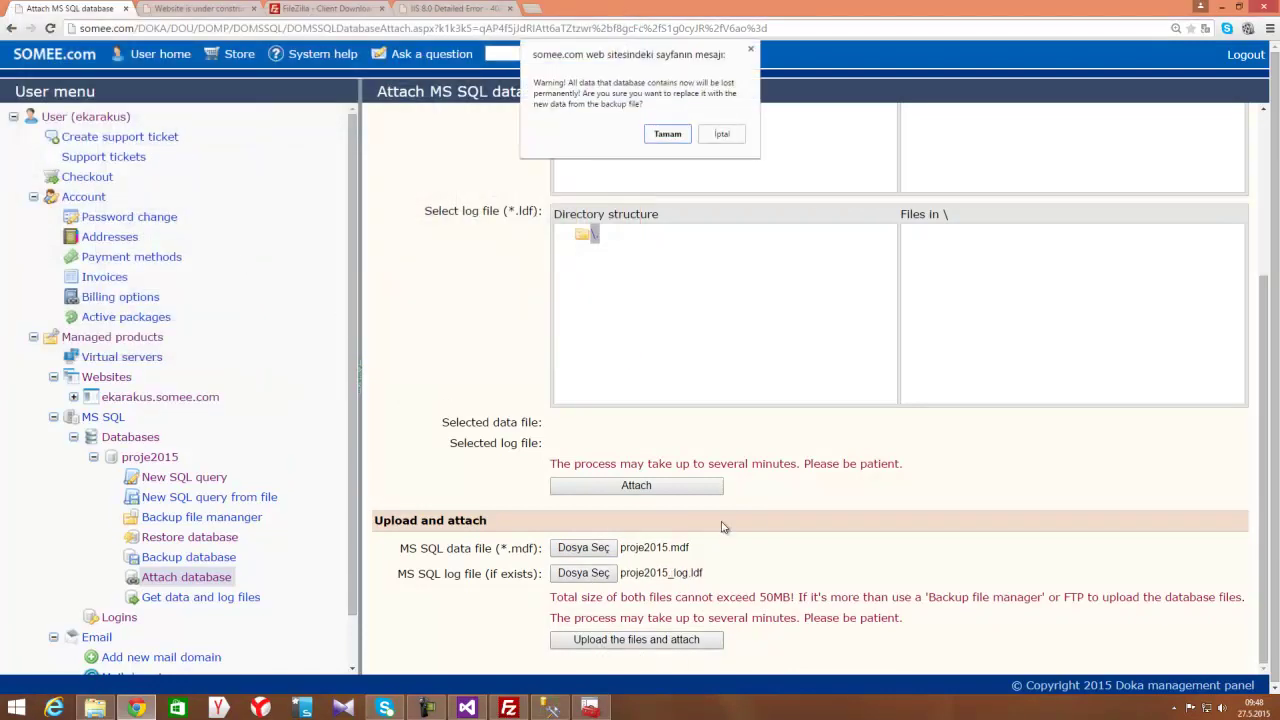
{"action": "left_click", "coordinate": [666, 133]}
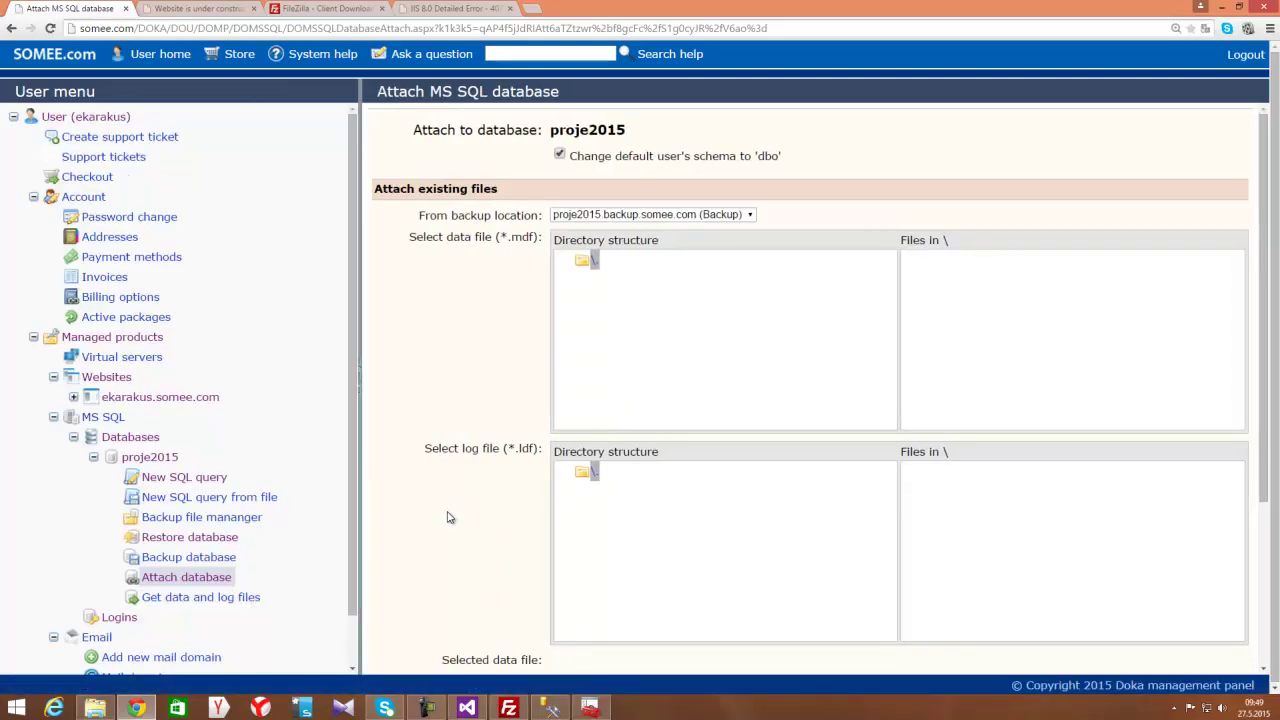
Set From backup location to ekarakus.somee.com (Website)
{"action": "scroll", "coordinate": [470, 402], "scroll_direction": "down", "scroll_amount": 2}
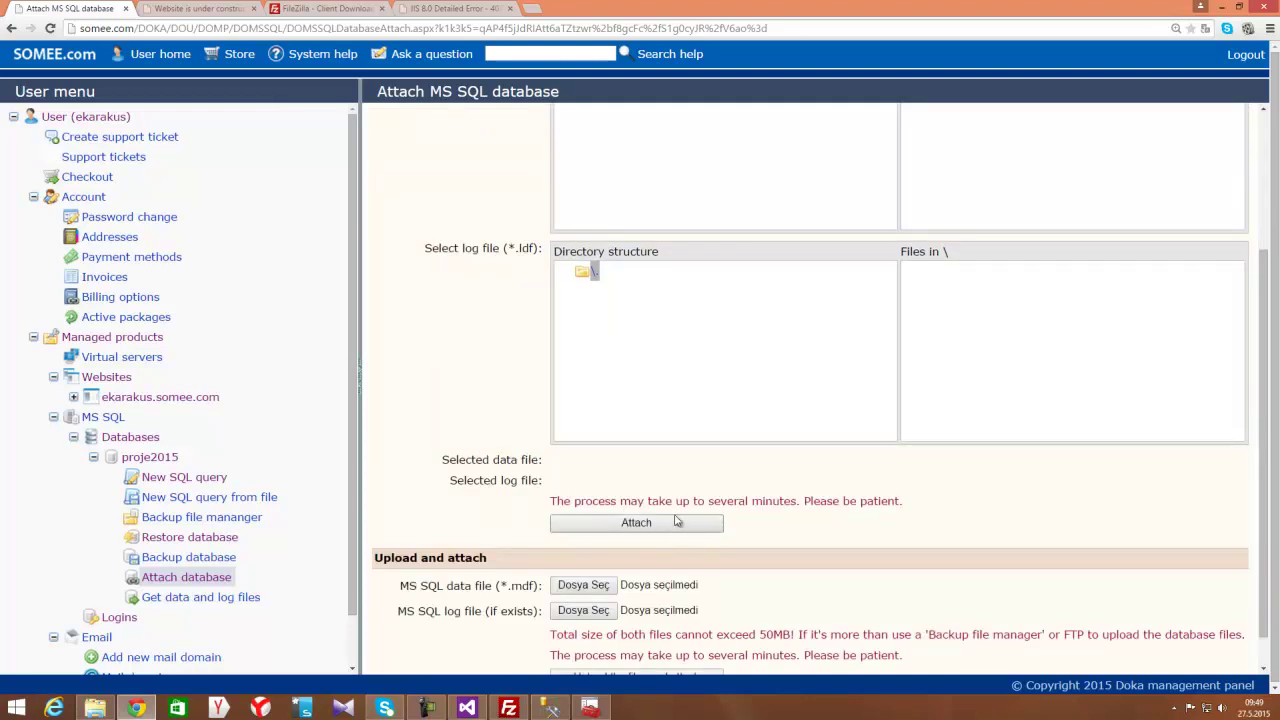
{"action": "scroll", "coordinate": [685, 582], "scroll_direction": "down", "scroll_amount": 1}
{"action": "scroll", "coordinate": [717, 605], "scroll_direction": "up", "scroll_amount": 3}
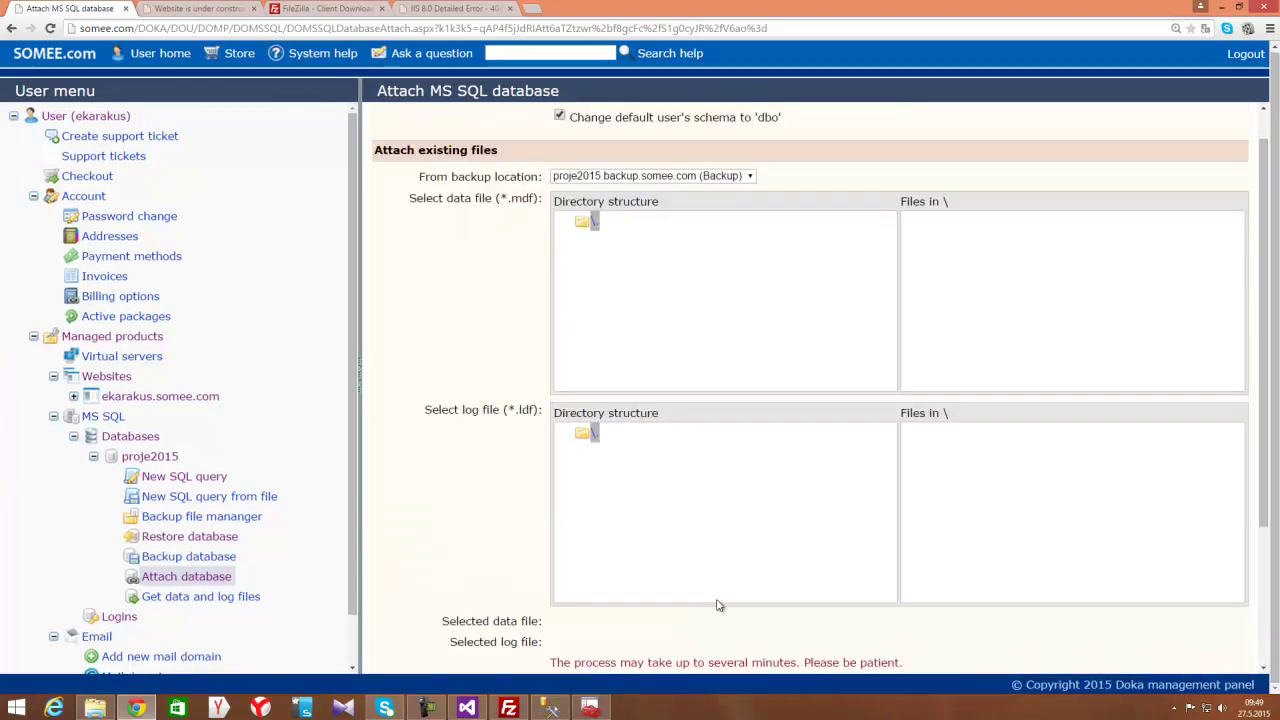
{"action": "left_click", "coordinate": [605, 215]}
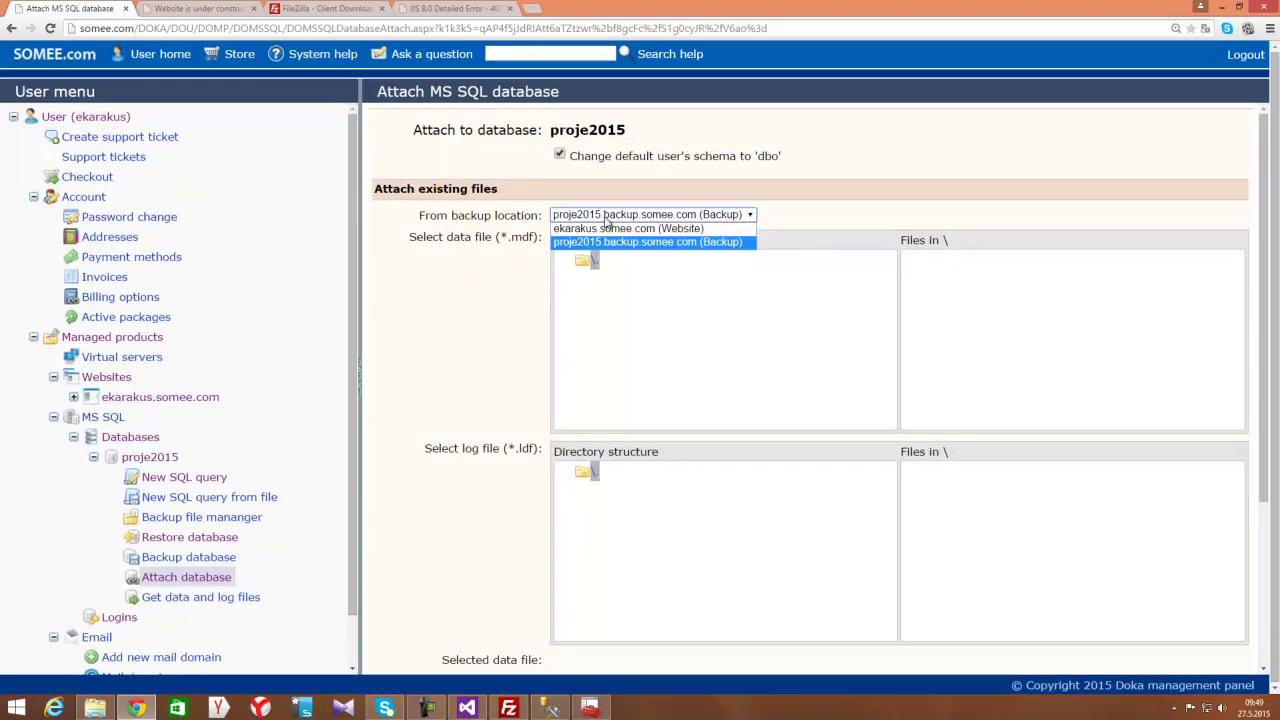
{"action": "left_click", "coordinate": [615, 229]}
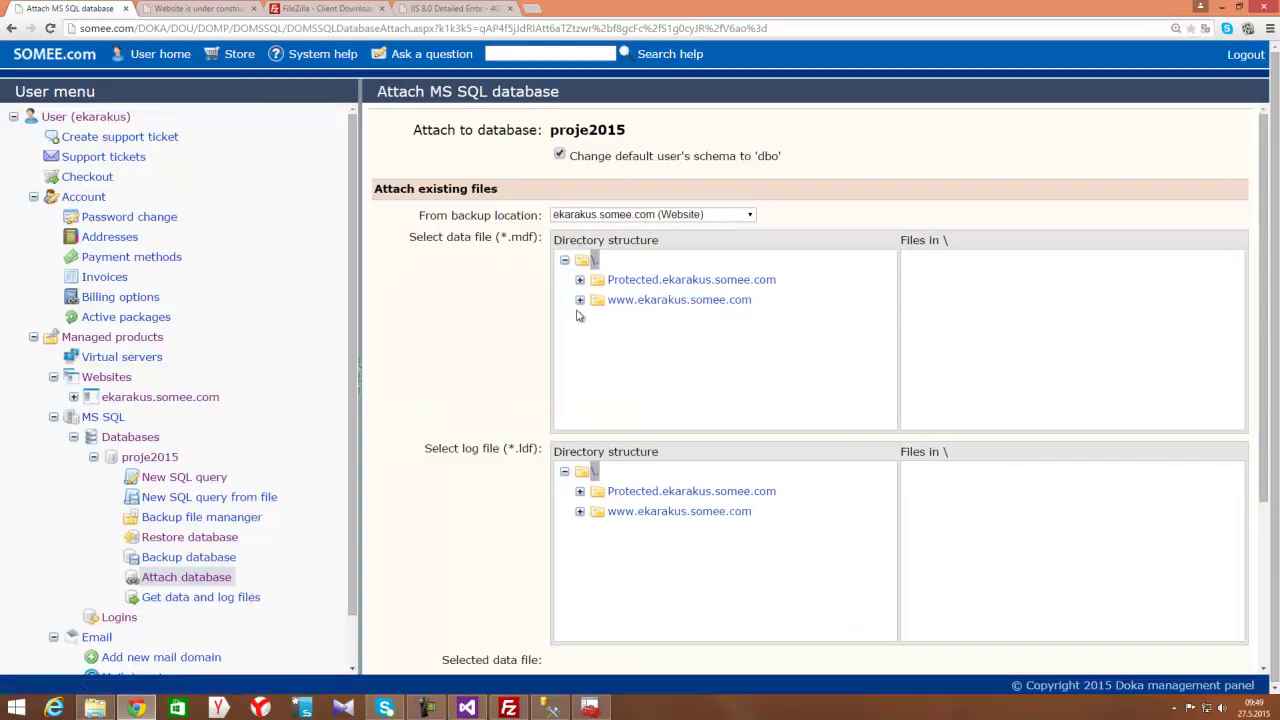
{"action": "left_click", "coordinate": [580, 301]}
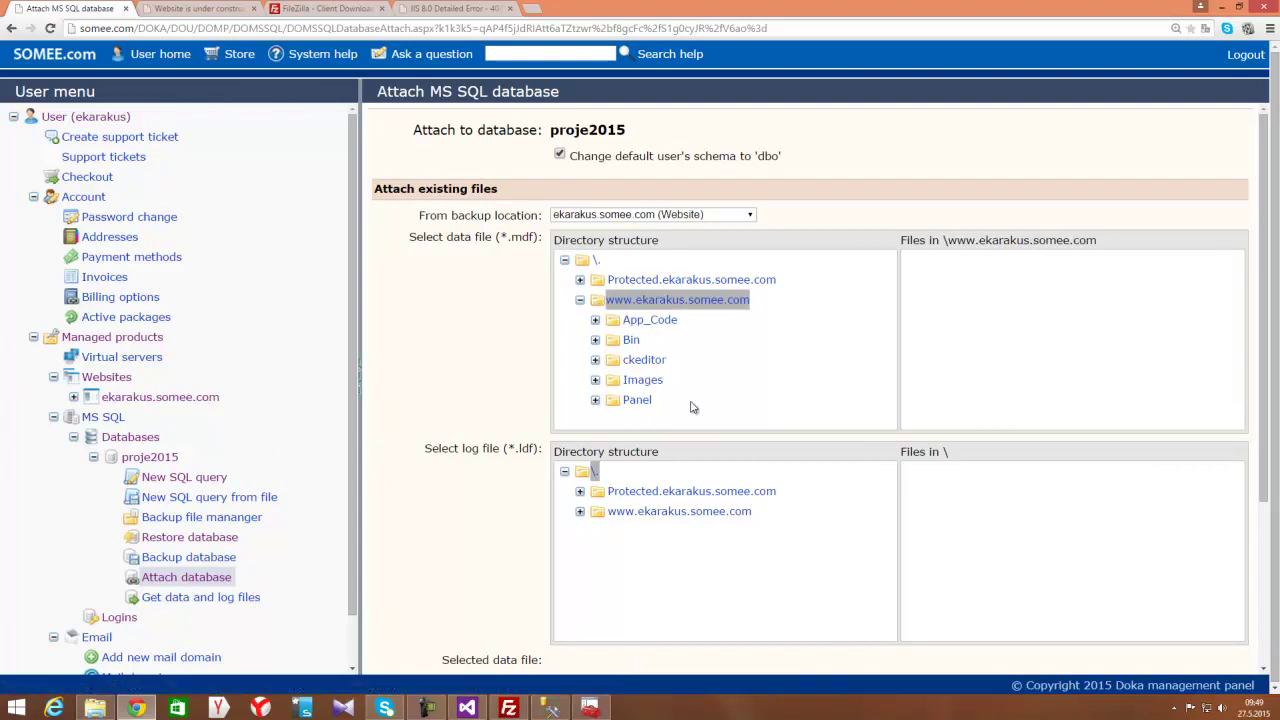
{"action": "left_click", "coordinate": [580, 302]}
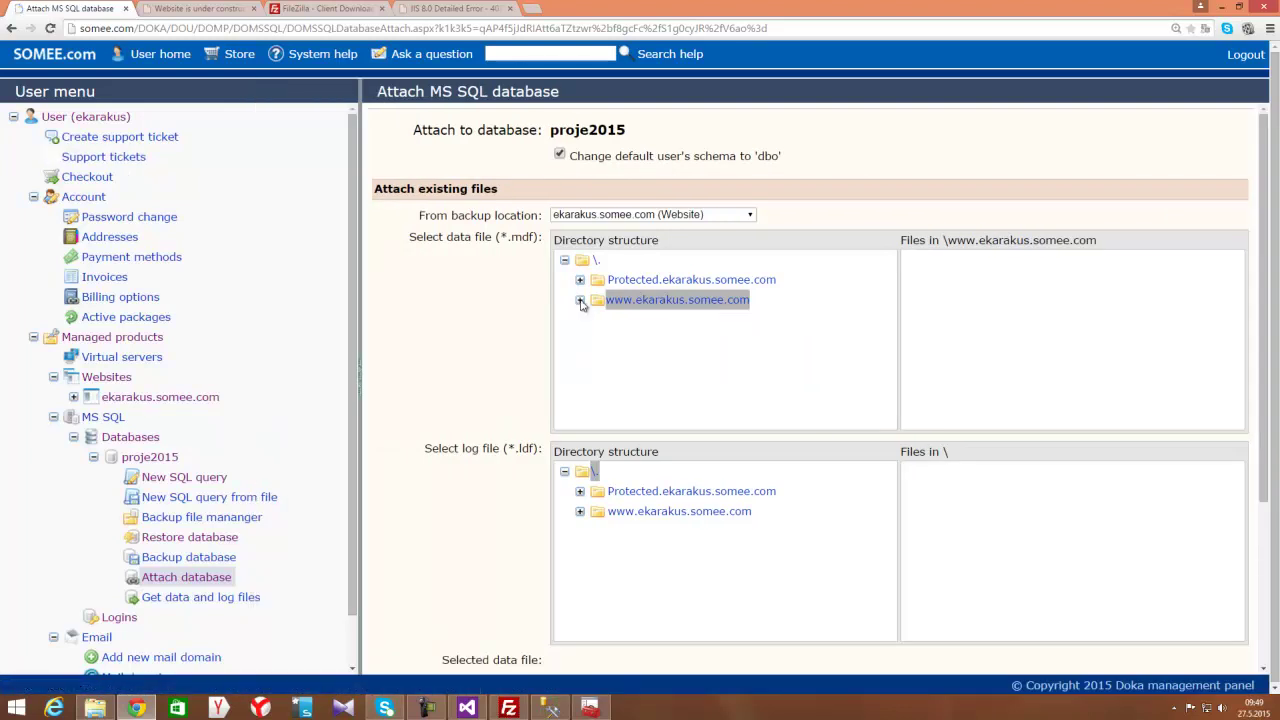
{"action": "left_click", "coordinate": [580, 301]}
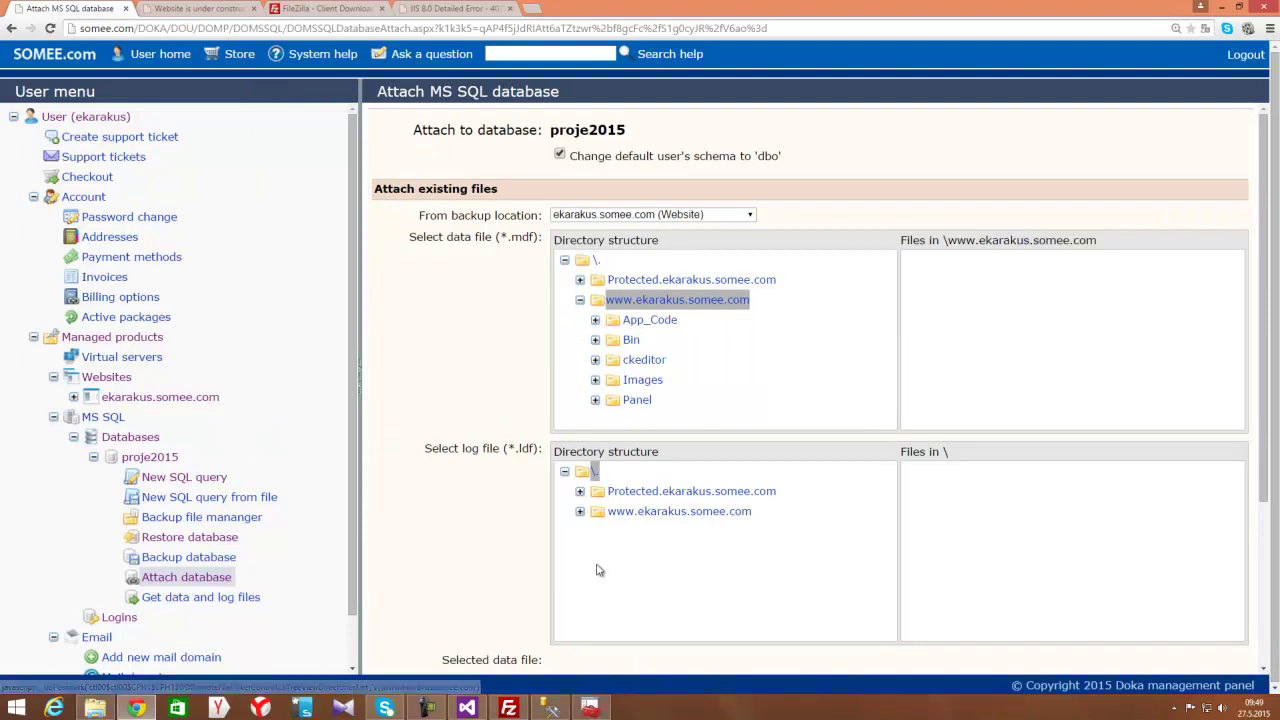
{"action": "left_click", "coordinate": [508, 708]}
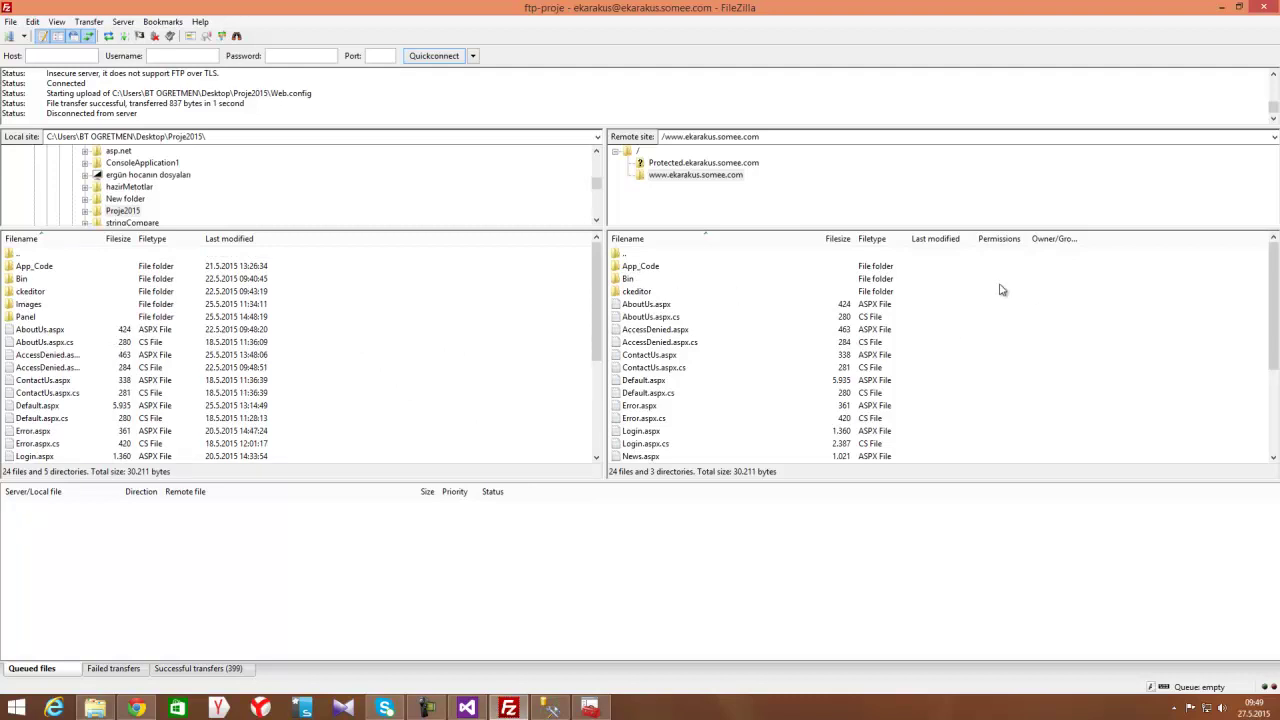
Check the Web.config connection string in Visual Studio, then return to the live site in Chrome
{"action": "left_click", "coordinate": [467, 709]}
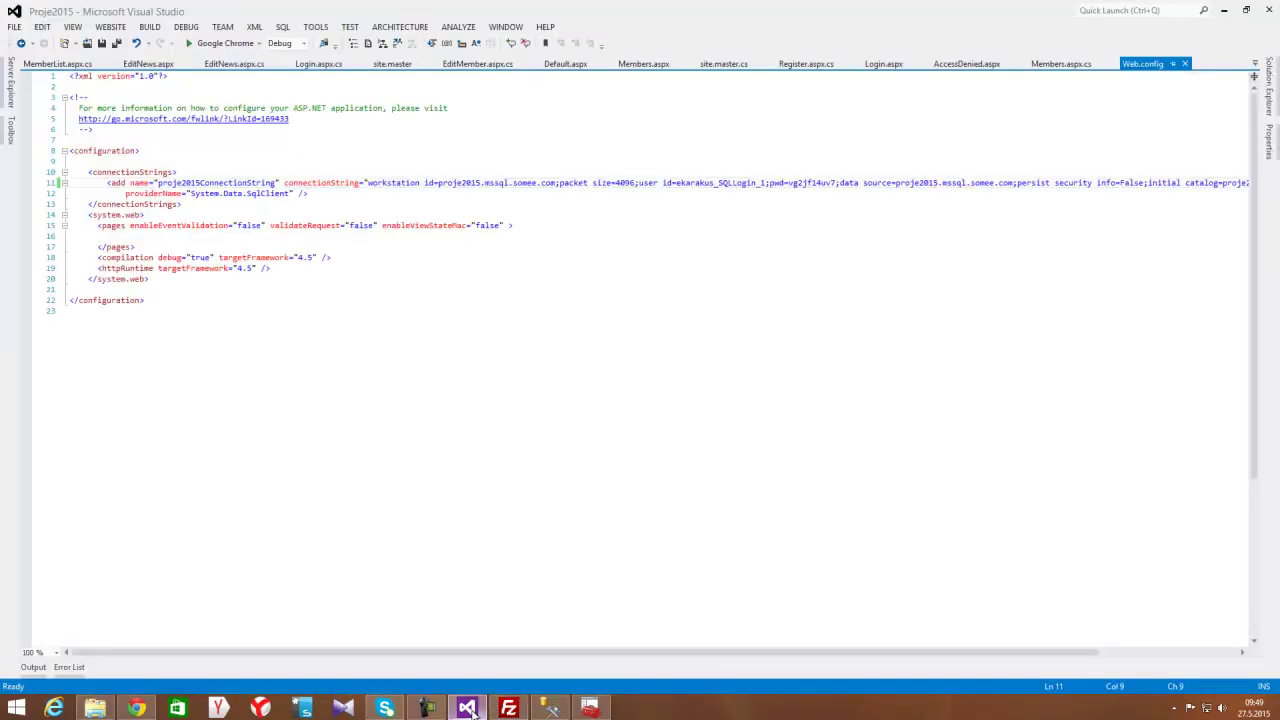
{"action": "mouse_move", "coordinate": [526, 712]}
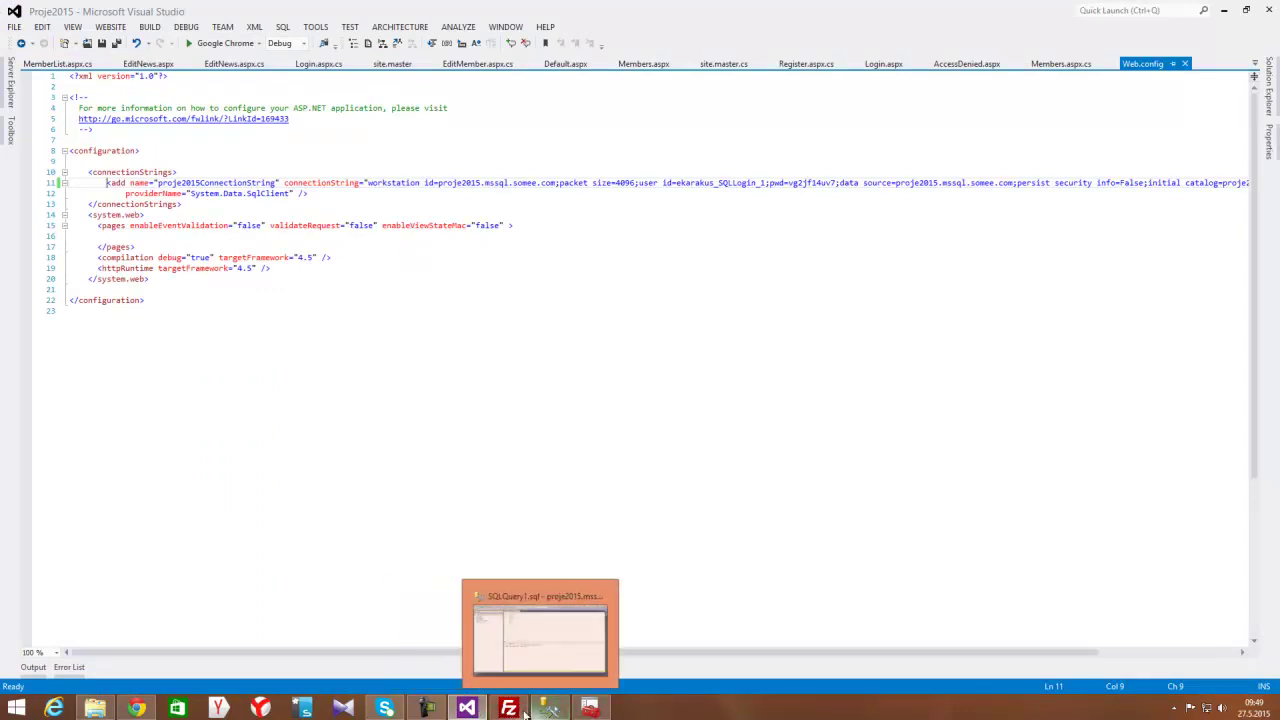
{"action": "left_click", "coordinate": [508, 709]}
{"action": "left_click", "coordinate": [136, 709]}
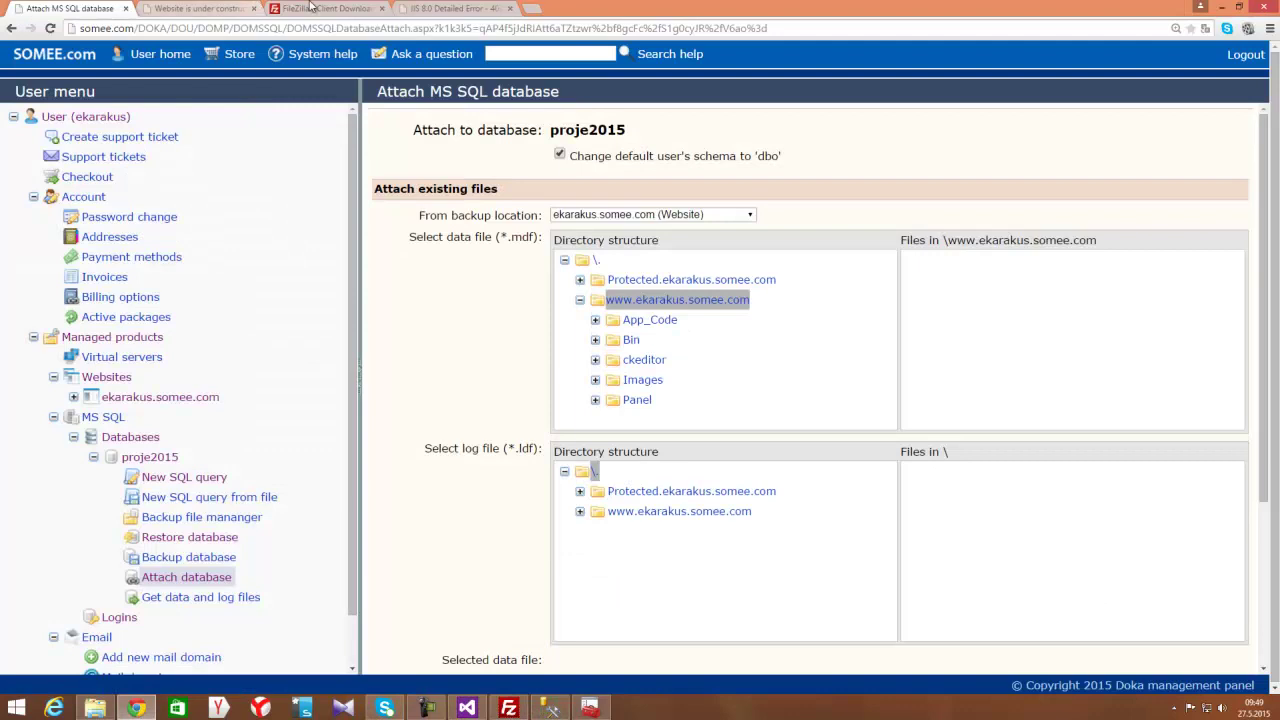
{"action": "left_click", "coordinate": [250, 8]}
{"action": "left_click", "coordinate": [217, 28]}
{"action": "key", "text": "Return"}
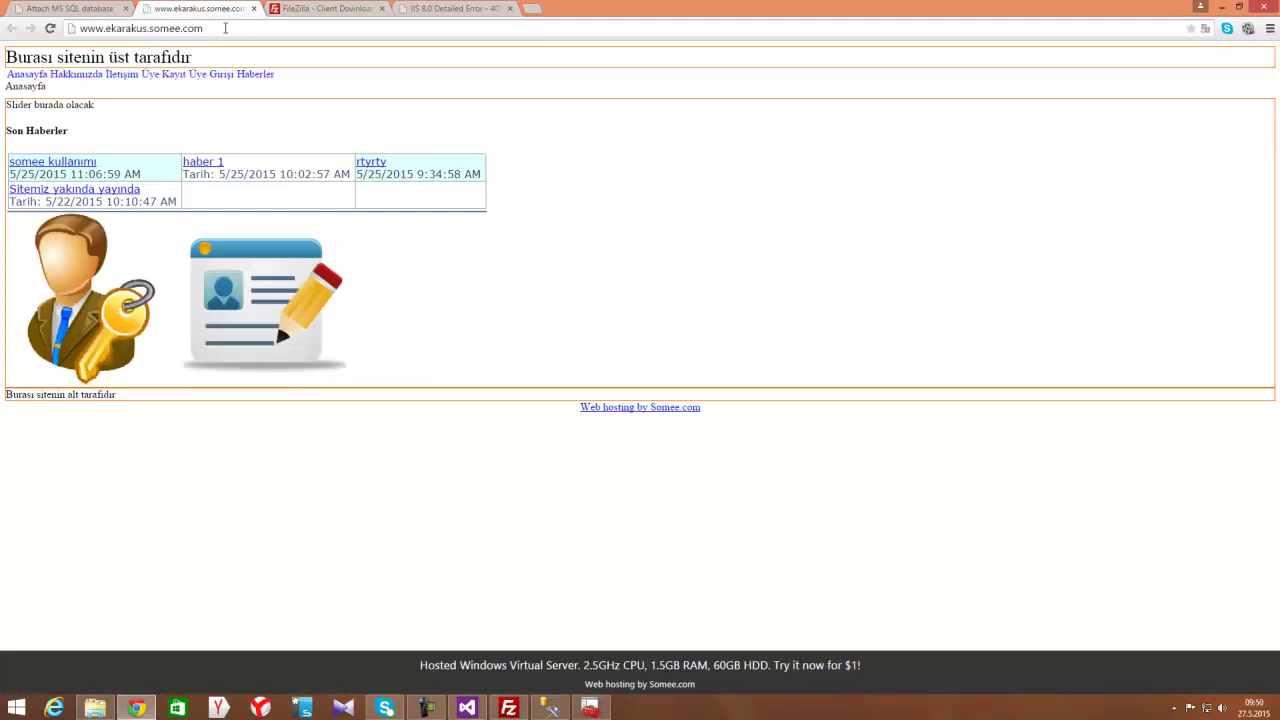
{"action": "left_click_drag", "start_coordinate": [229, 33], "coordinate": [183, 30]}
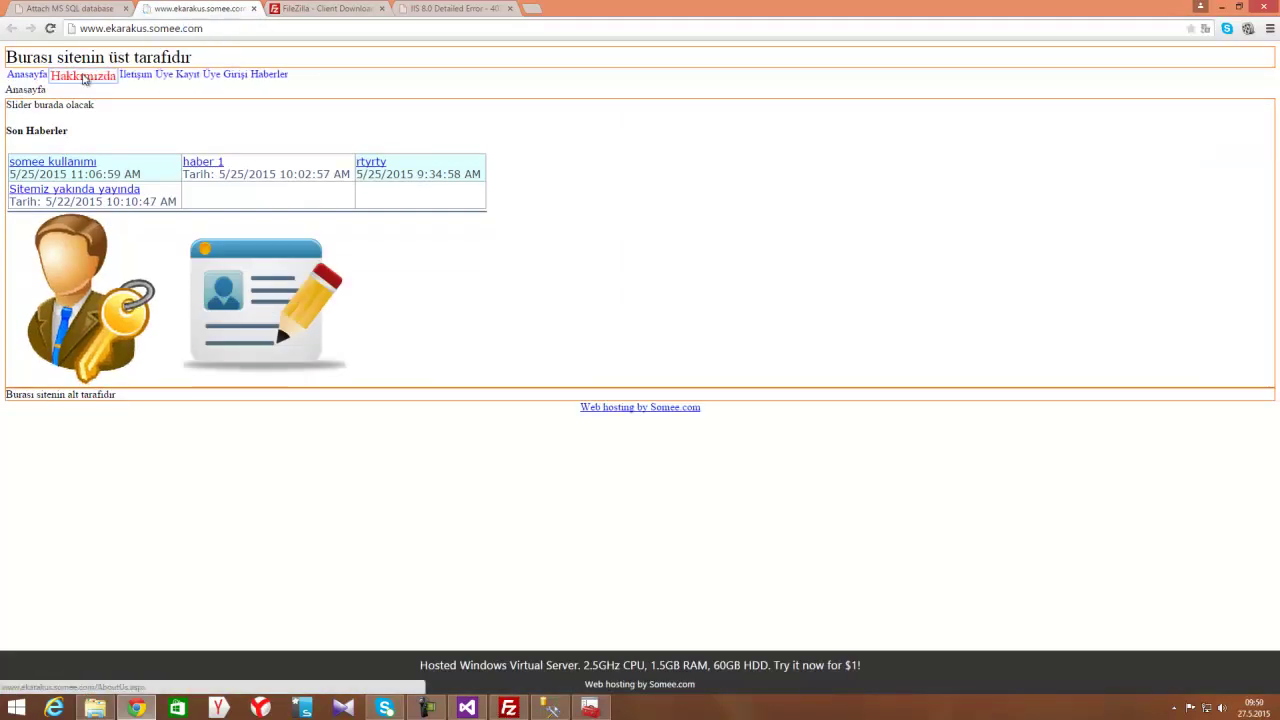
{"action": "left_click", "coordinate": [80, 76]}
{"action": "left_click", "coordinate": [136, 78]}
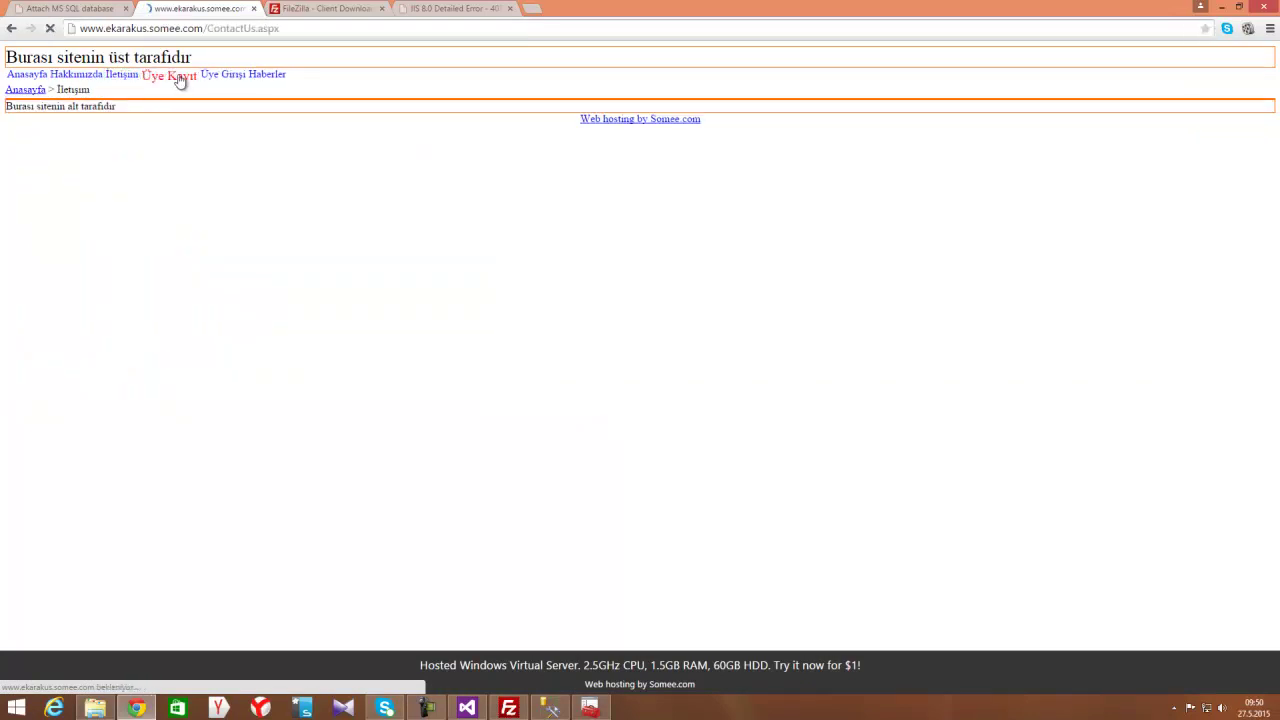
{"action": "left_click", "coordinate": [266, 78]}
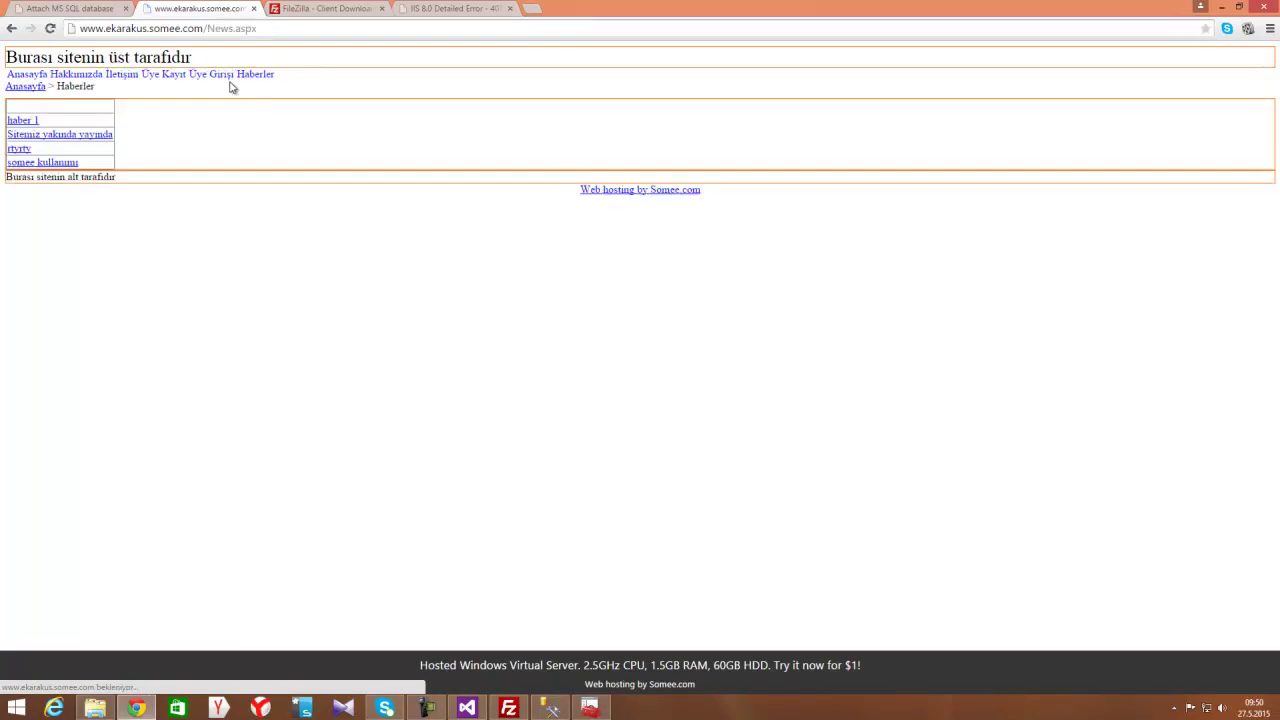
{"action": "left_click", "coordinate": [22, 121]}
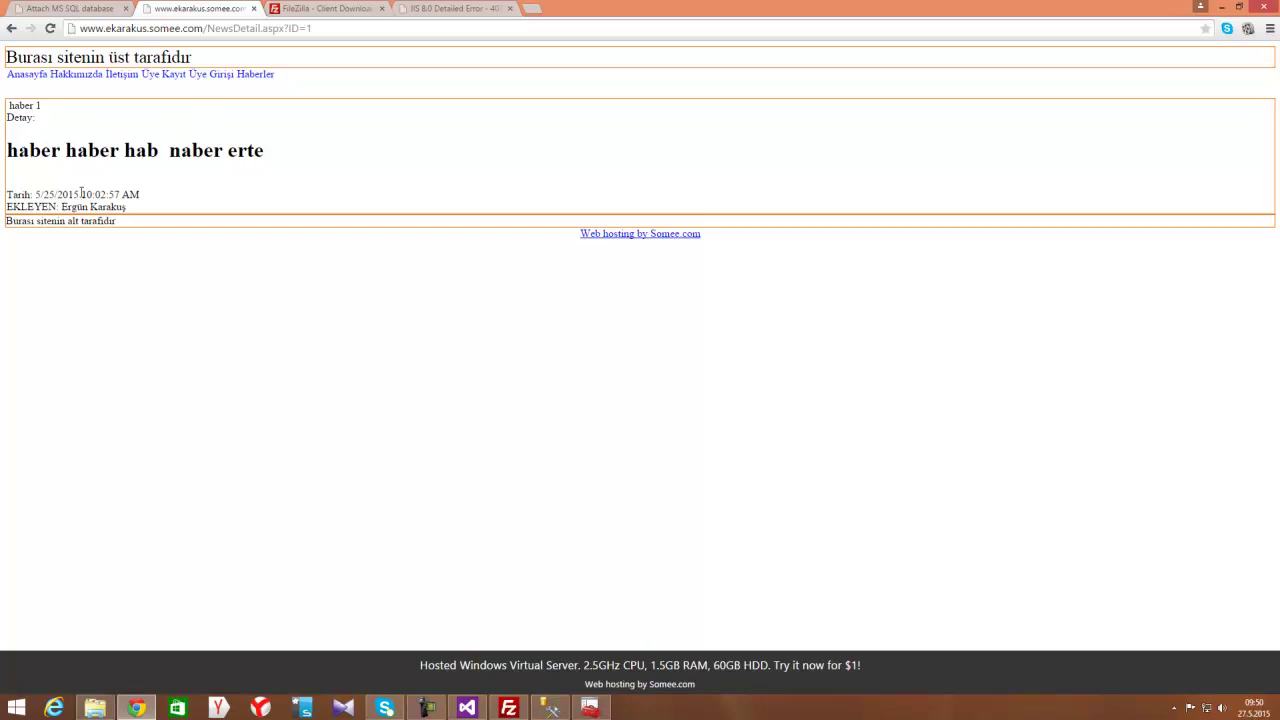
Return to Anasayfa, open the member login page and begin entering the login e-mail
{"action": "left_click", "coordinate": [24, 78]}
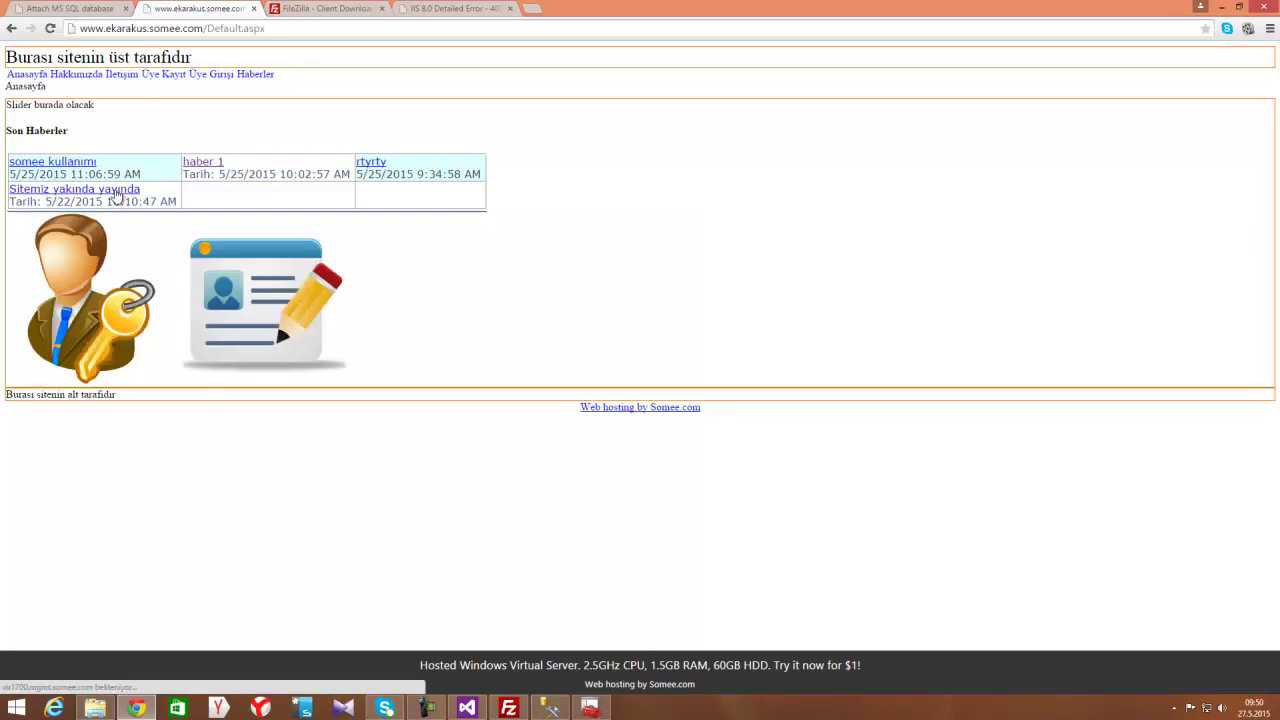
{"action": "left_click", "coordinate": [93, 280]}
{"action": "left_click", "coordinate": [458, 166]}
{"action": "type", "text": "ekarakus"}
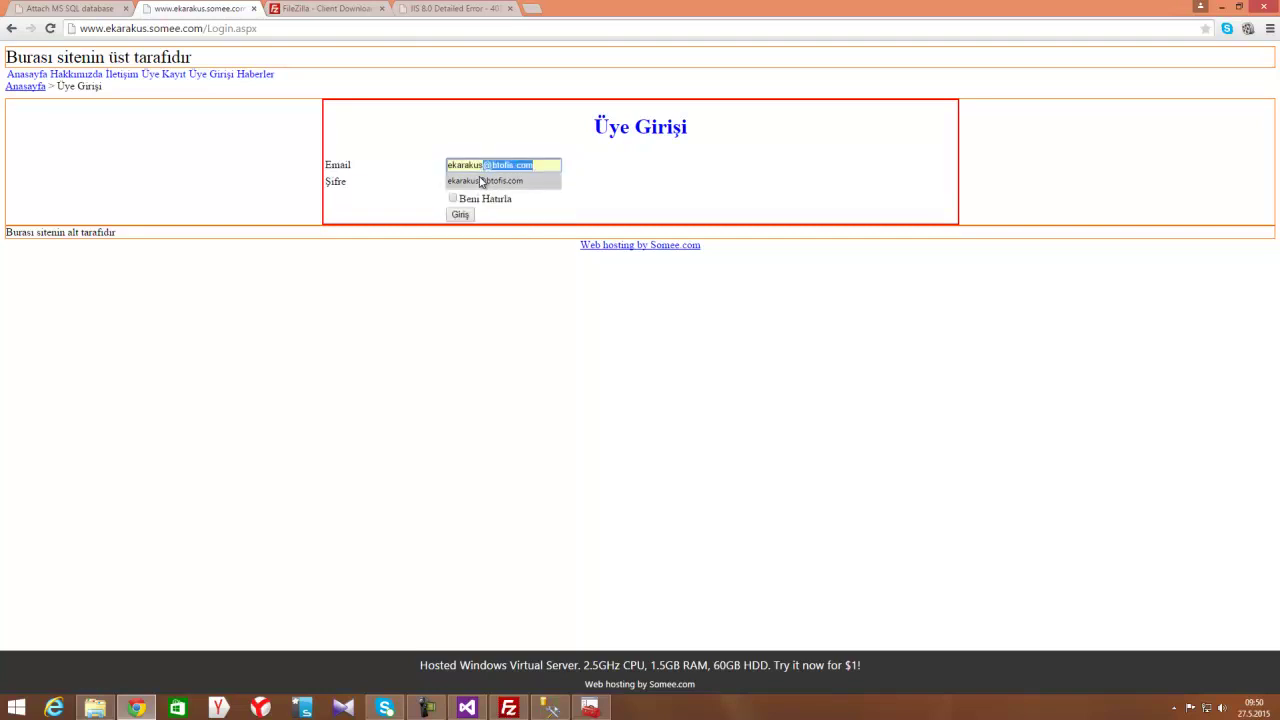
Recheck the news list and haber 1 detail, then go home and reopen the login page
{"action": "left_click", "coordinate": [258, 76]}
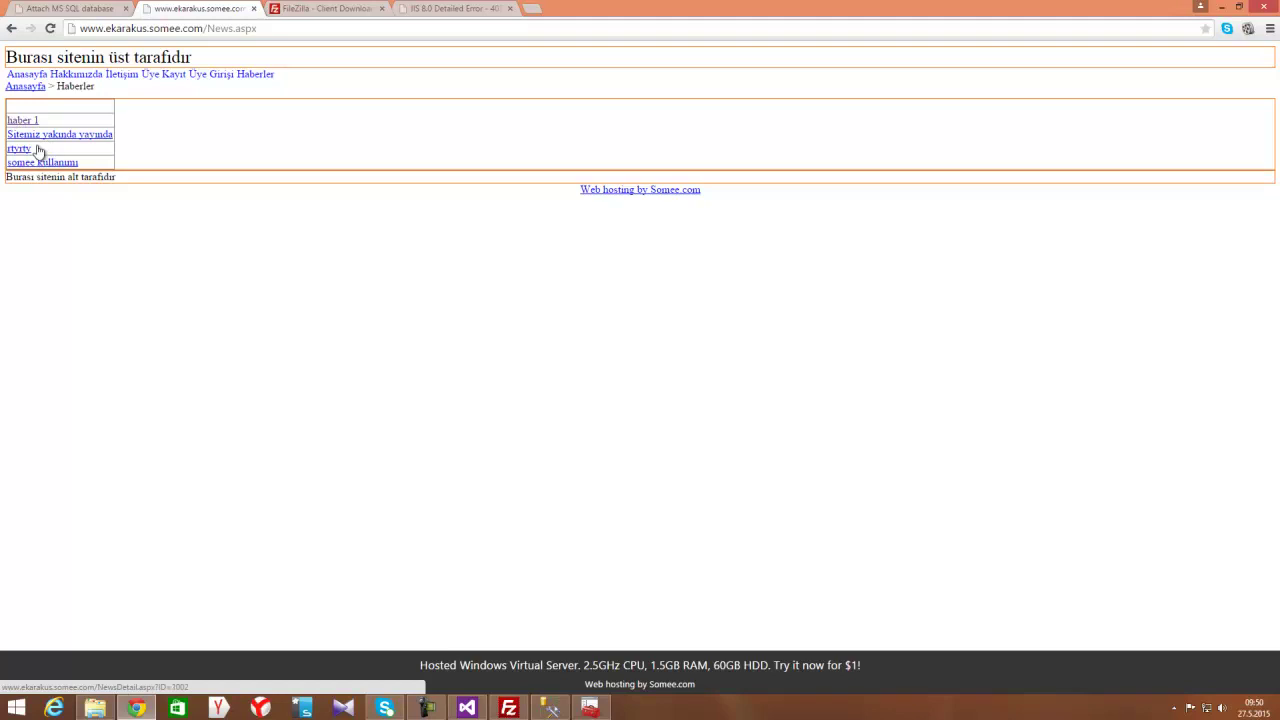
{"action": "left_click", "coordinate": [23, 121]}
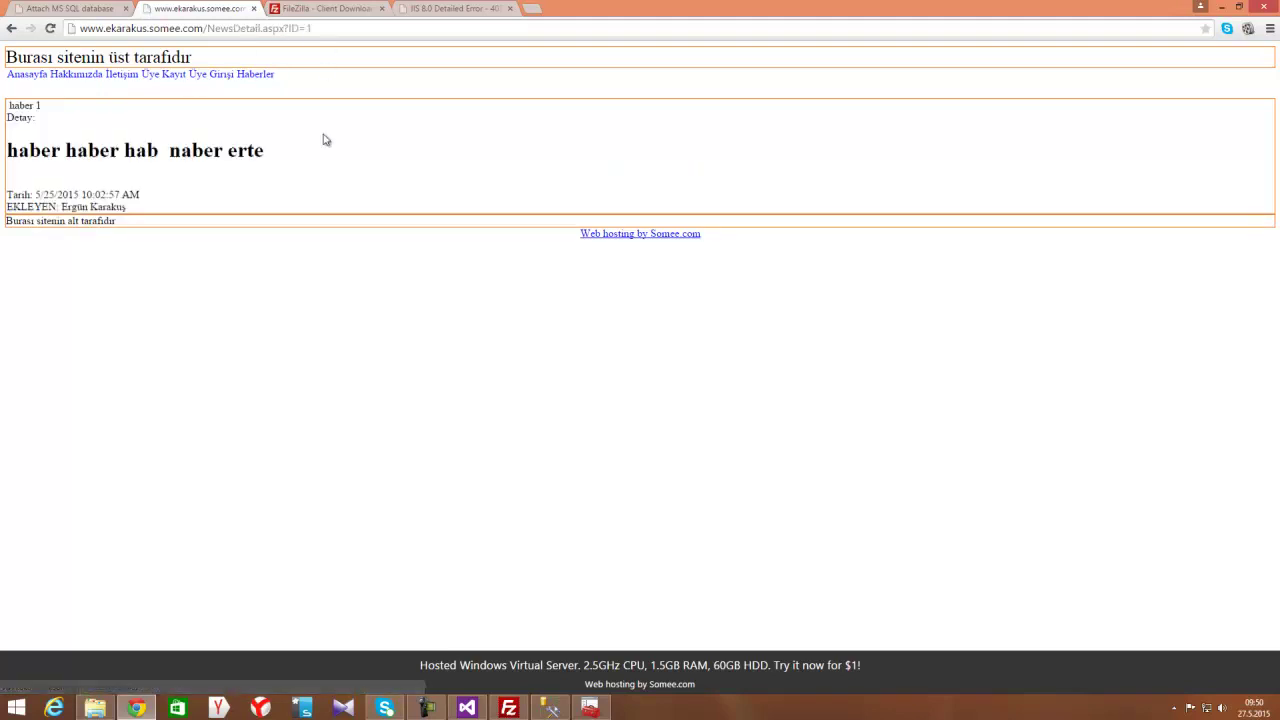
{"action": "left_click", "coordinate": [25, 76]}
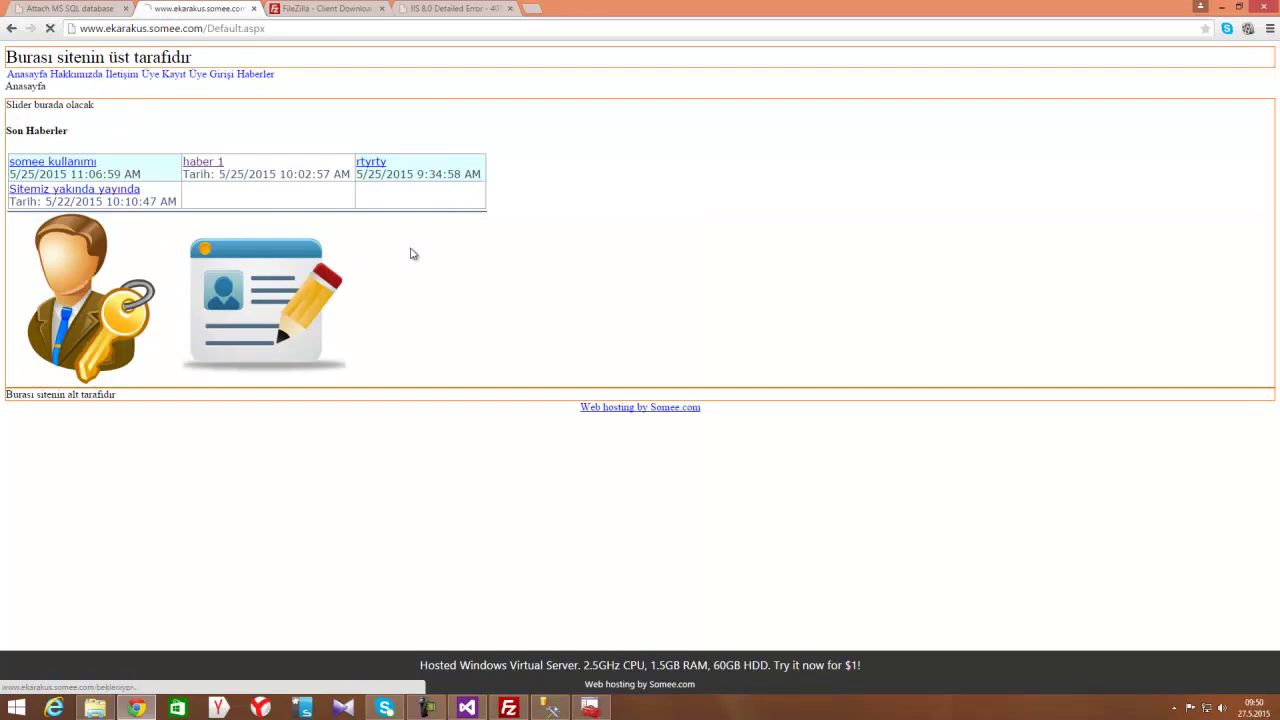
{"action": "left_click", "coordinate": [481, 167]}
Log in with the member e-mail and password, then open Haber Ekleme in the panel
{"action": "type", "text": "eka"}
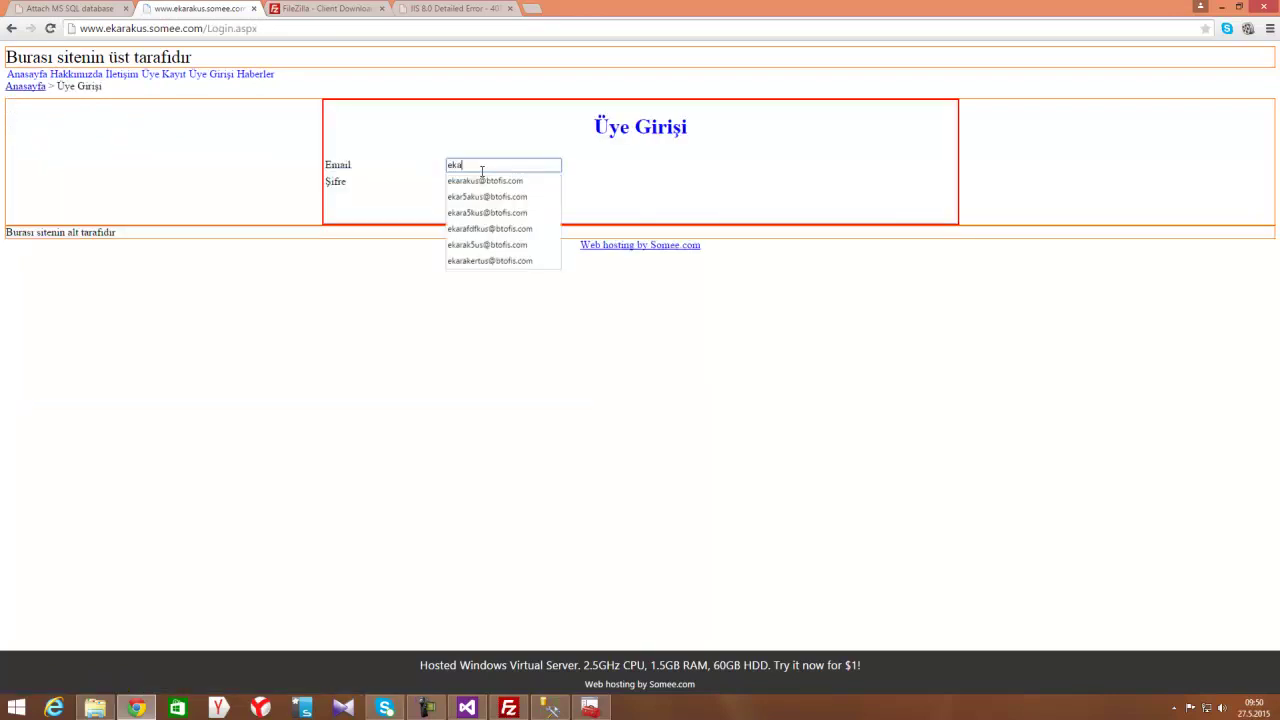
{"action": "key", "text": "Down"}
{"action": "key", "text": "Tab"}
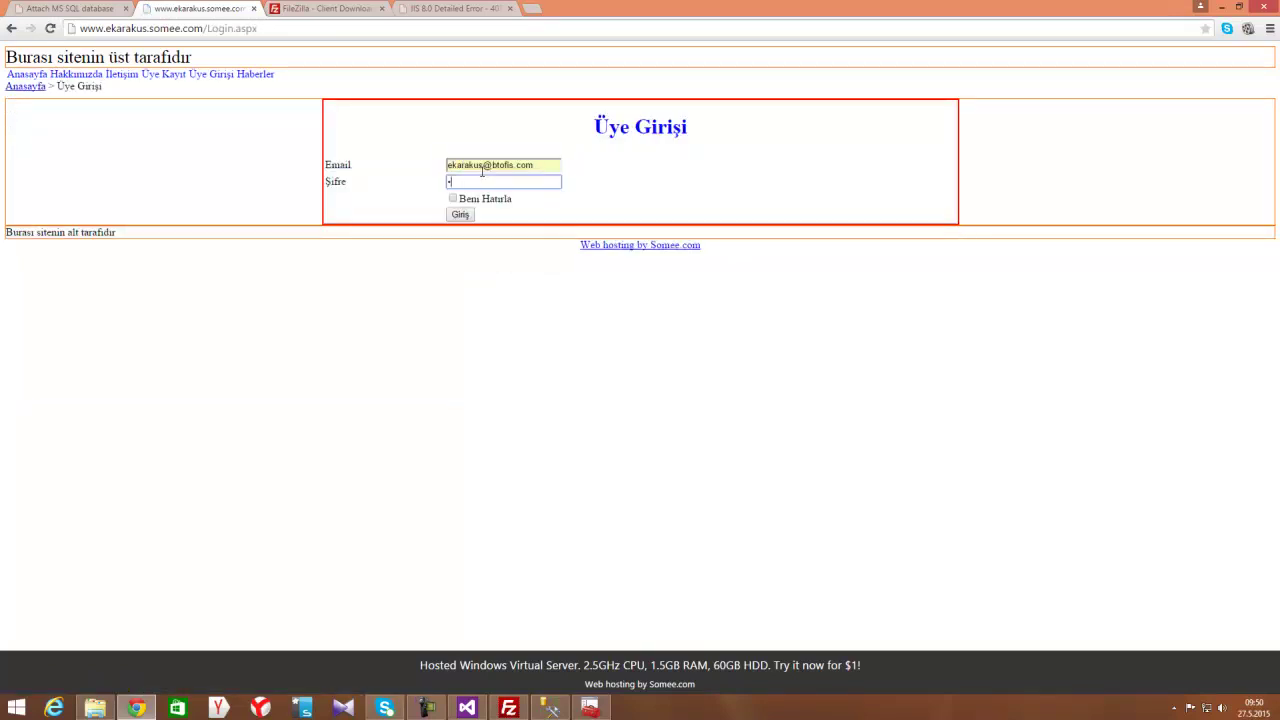
{"action": "left_click", "coordinate": [462, 216]}
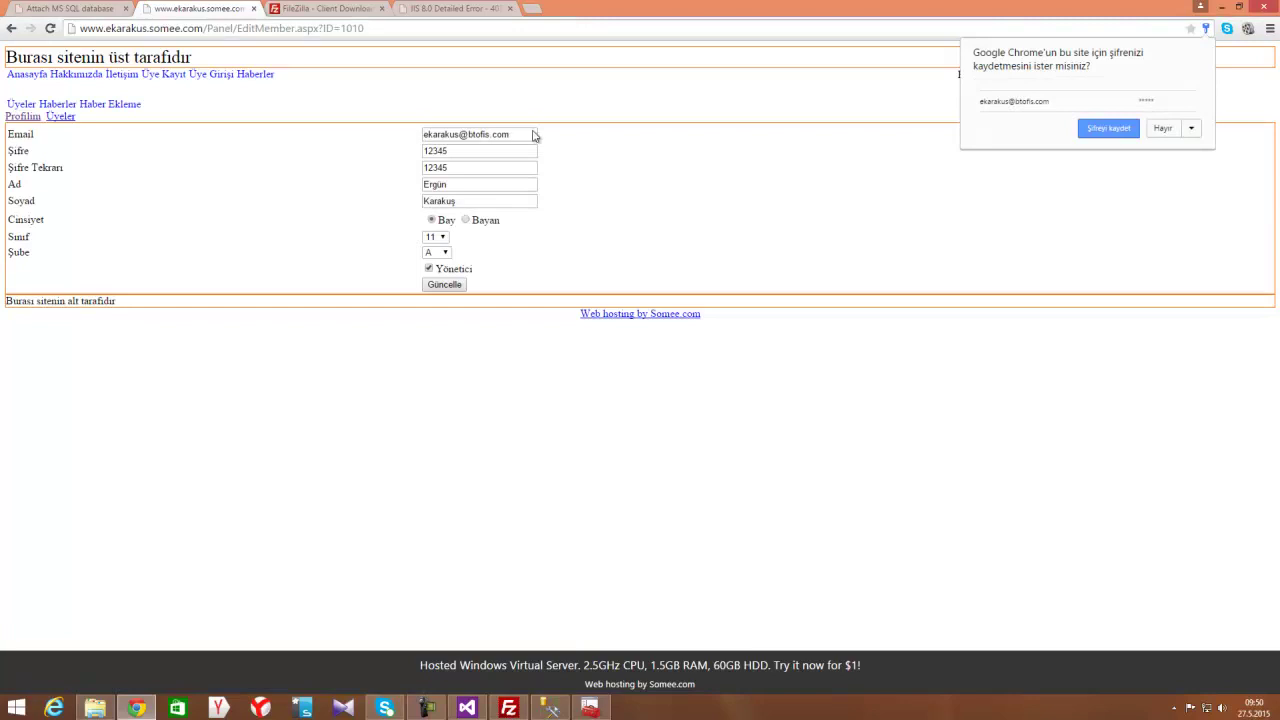
{"action": "left_click", "coordinate": [115, 104]}
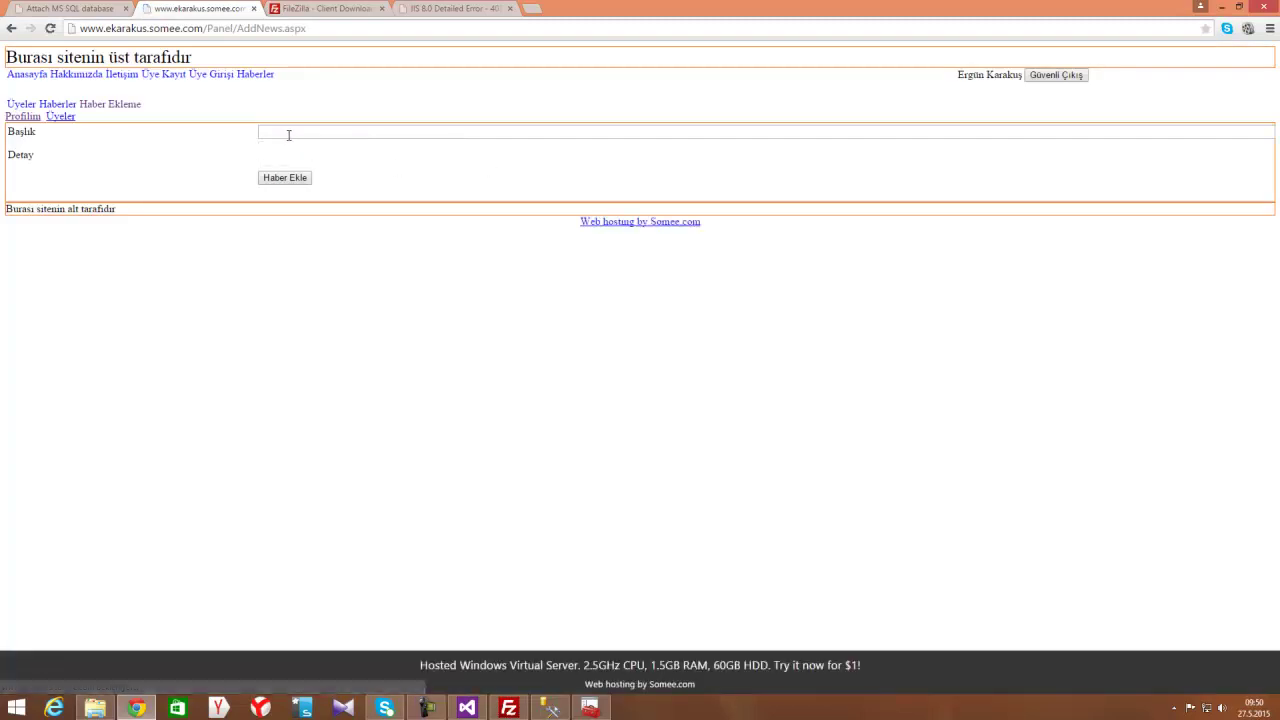
Enter the title 'Sitemiz Yayında......' and replace the test text with the news detail line
{"action": "left_click", "coordinate": [288, 134]}
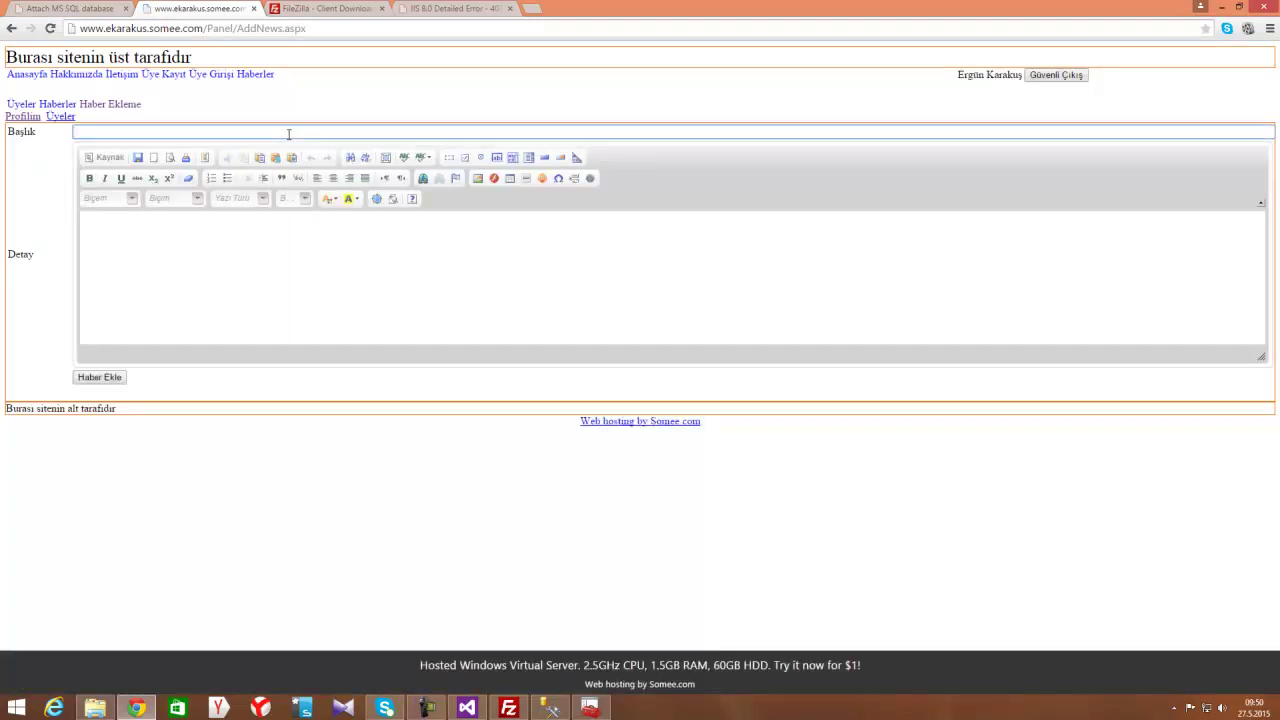
{"action": "type", "text": "Sitemiz Yayında......"}
{"action": "left_click", "coordinate": [260, 252]}
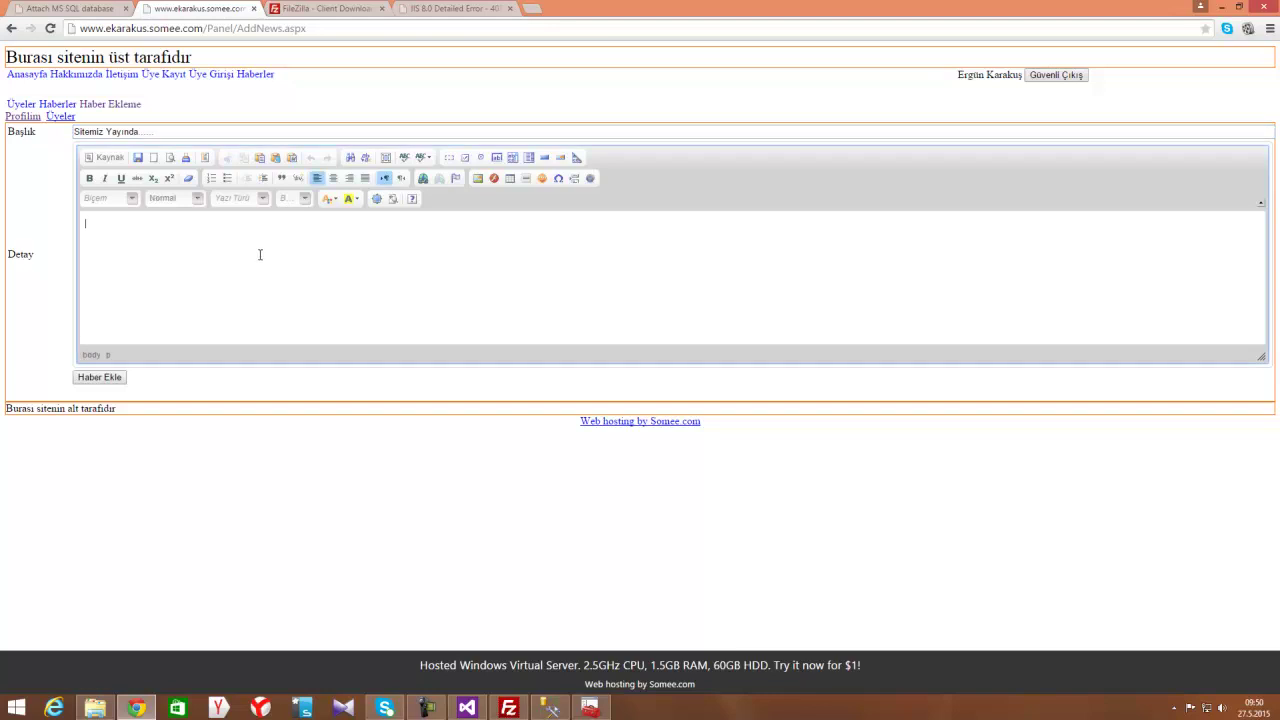
{"action": "type", "text": "fh fhf"}
{"action": "key", "text": "ctrl+a"}
{"action": "type", "text": "Sitem"}
Format the detail line with the Red Title style, red text and a yellow background
{"action": "key", "text": "ctrl+a"}
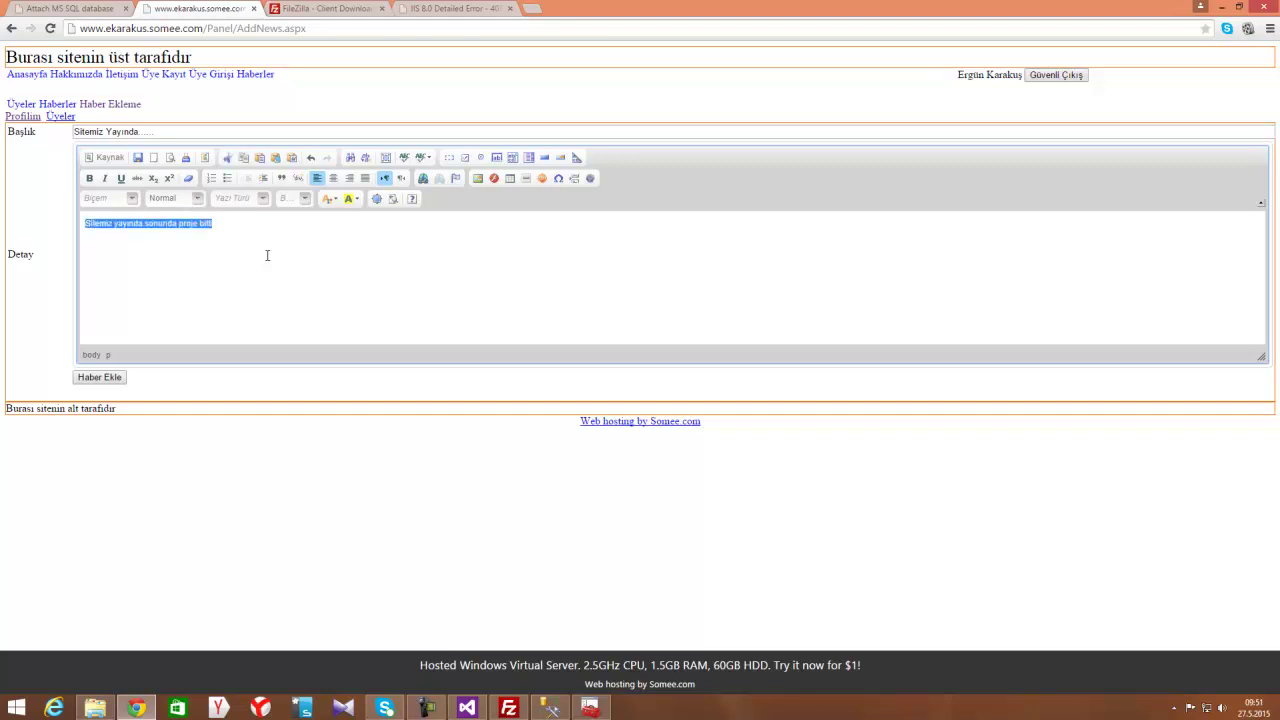
{"action": "left_click", "coordinate": [131, 198]}
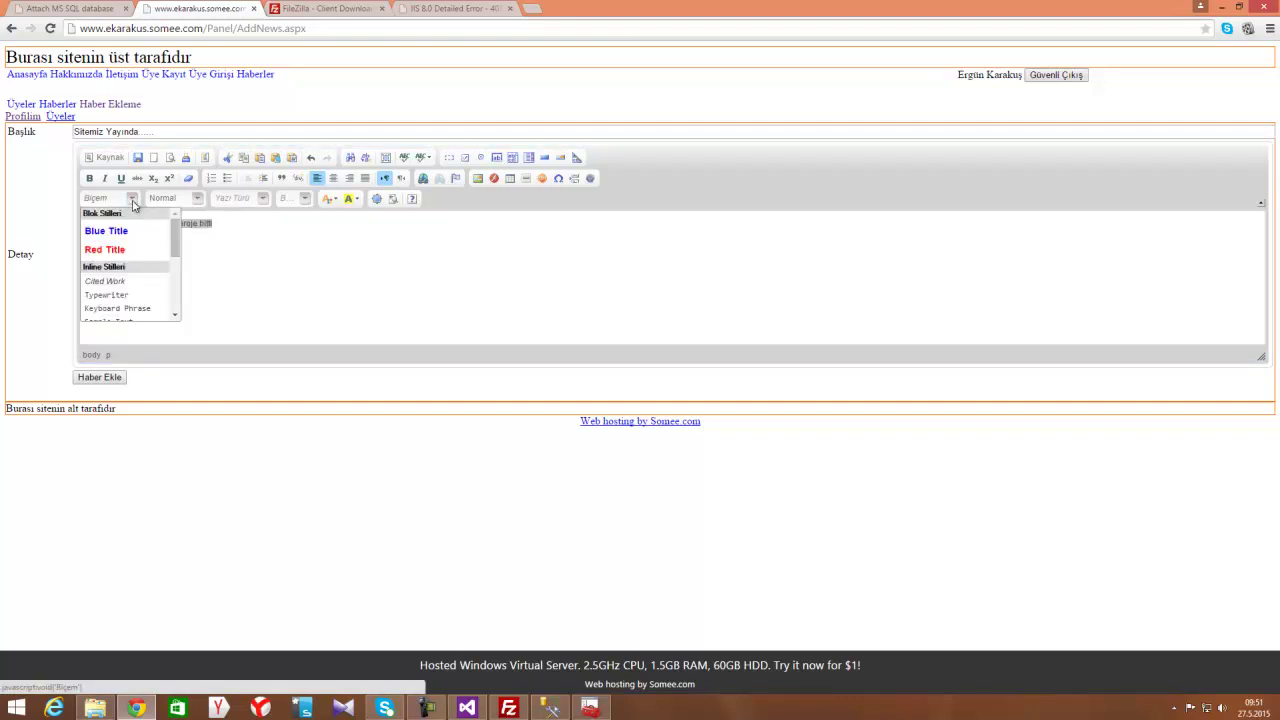
{"action": "left_click", "coordinate": [114, 250]}
{"action": "left_click", "coordinate": [351, 199]}
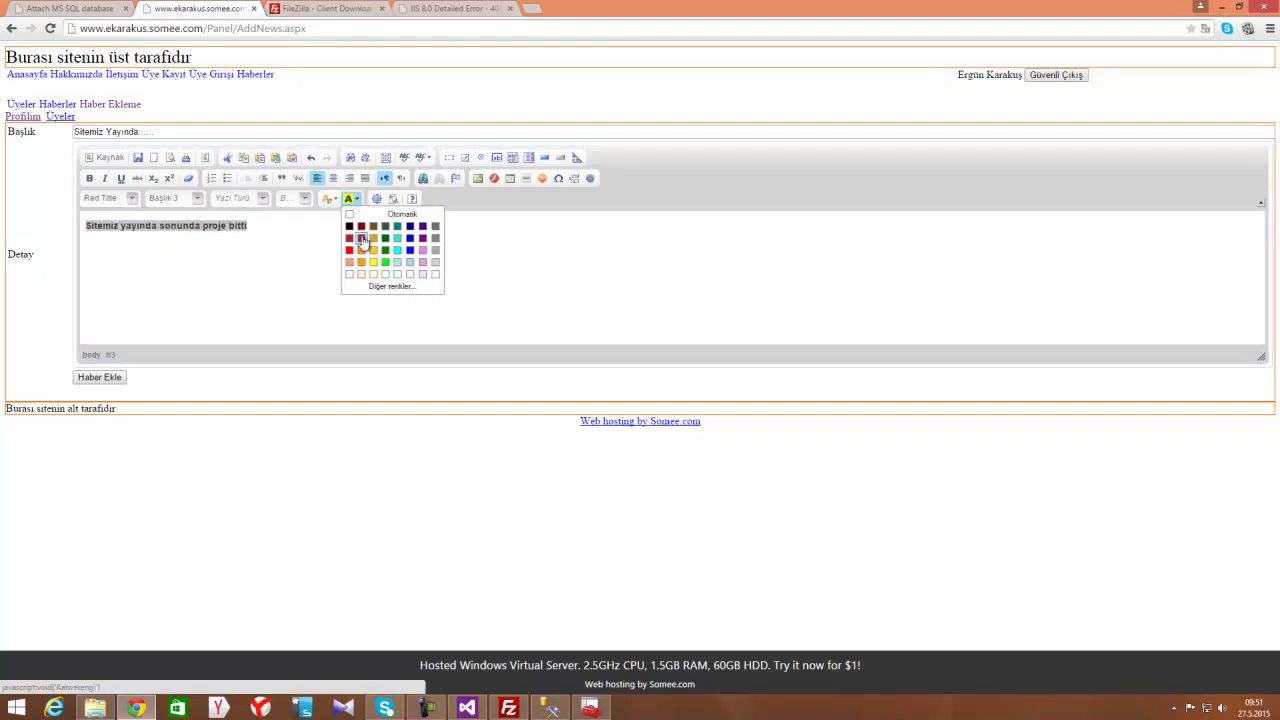
{"action": "left_click", "coordinate": [349, 250]}
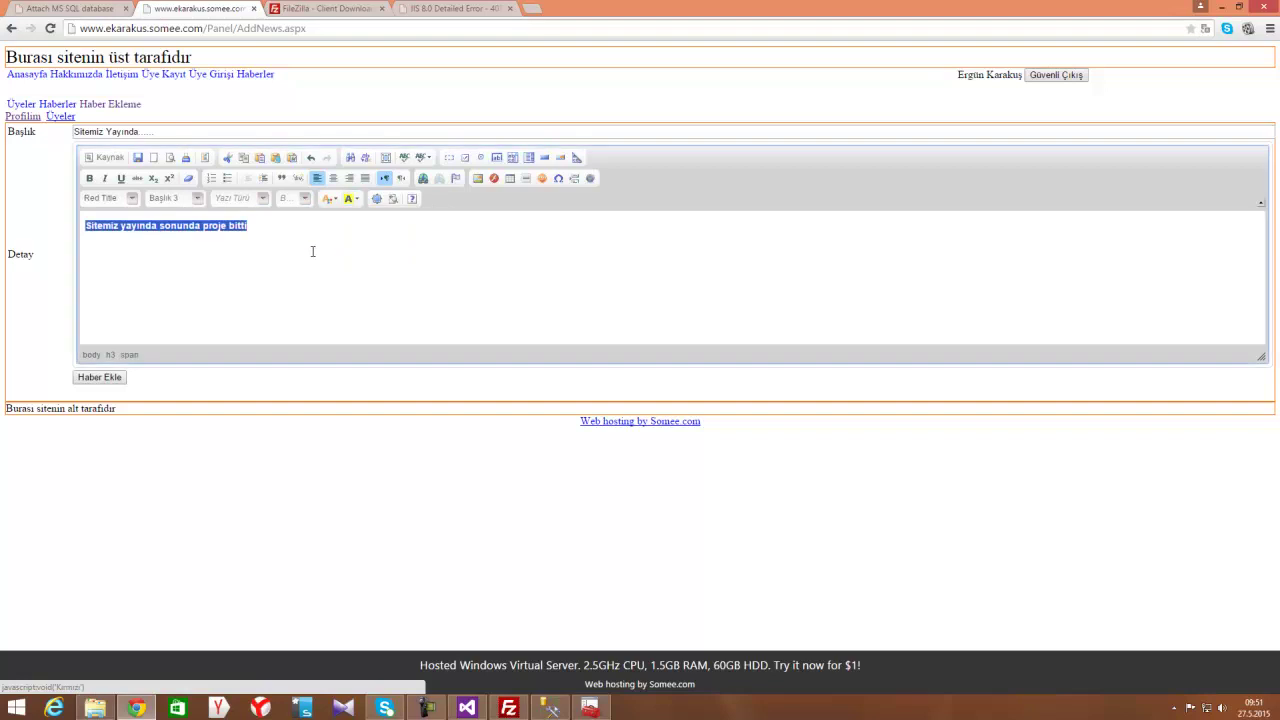
{"action": "left_click_drag", "start_coordinate": [286, 225], "coordinate": [86, 225]}
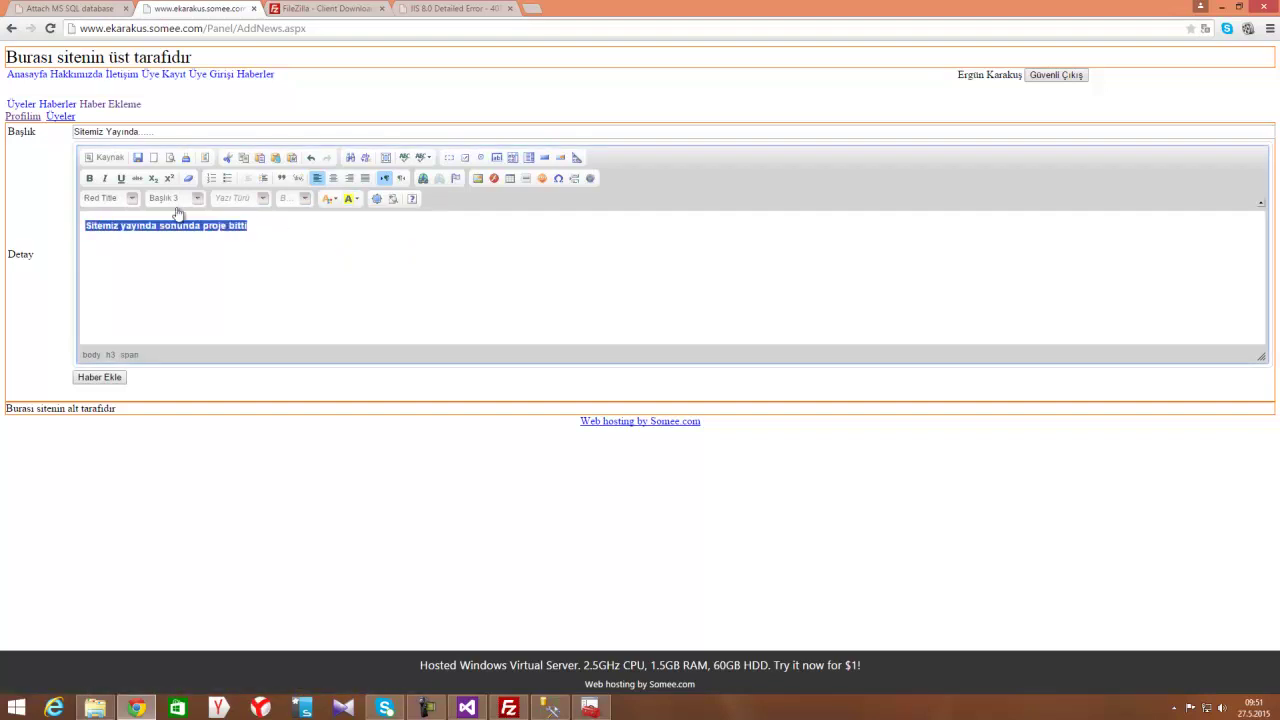
{"action": "left_click", "coordinate": [328, 198]}
{"action": "left_click", "coordinate": [351, 262]}
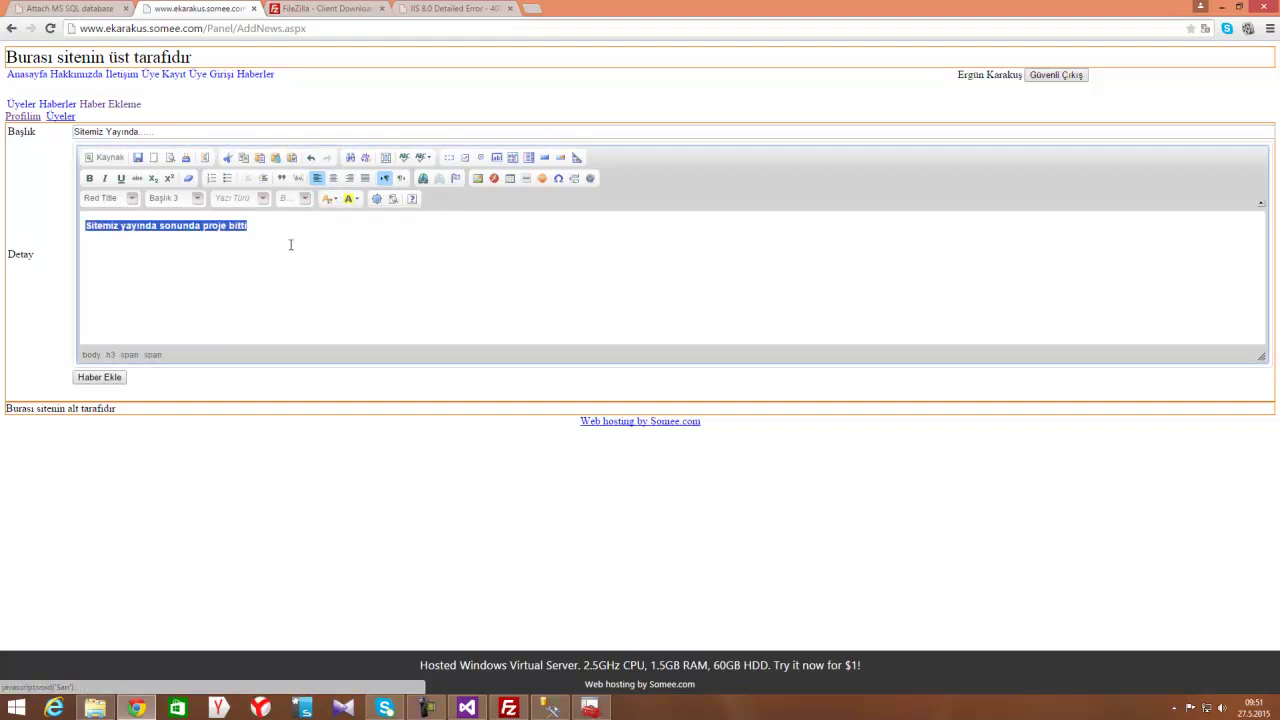
Make the detail line a Başlık 1 heading and submit the news item
{"action": "left_click_drag", "start_coordinate": [254, 225], "coordinate": [88, 225]}
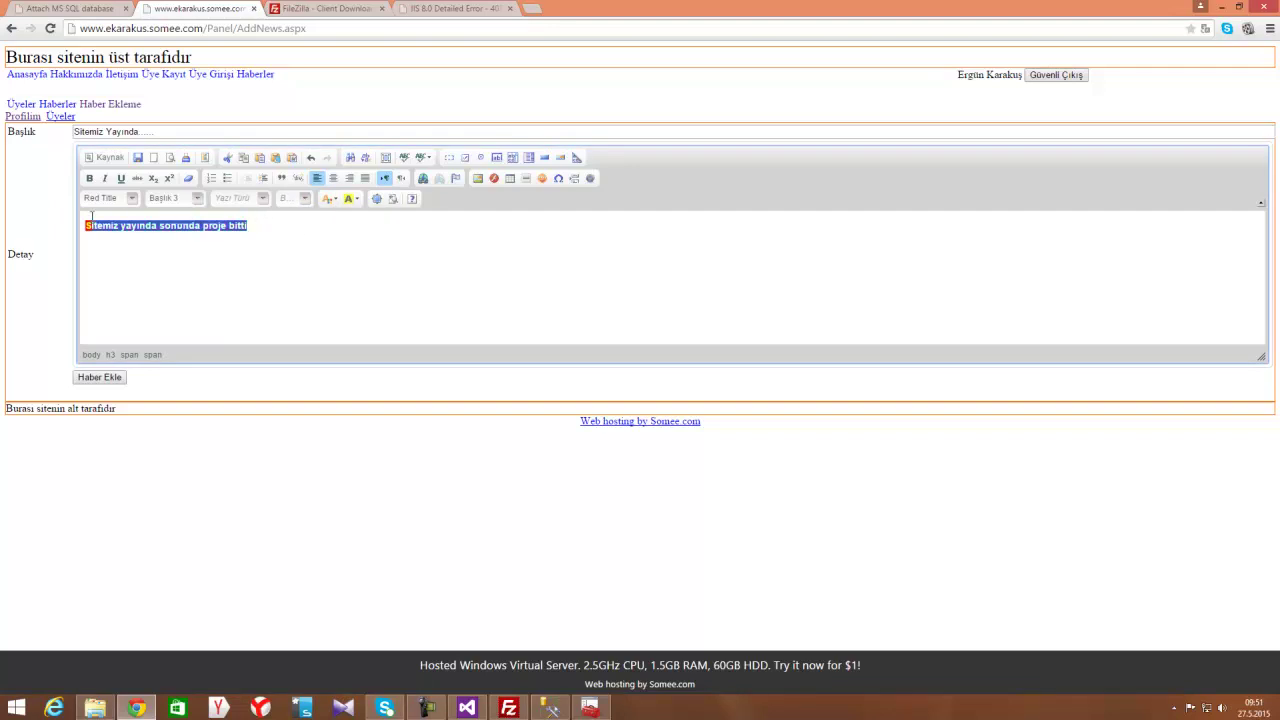
{"action": "left_click", "coordinate": [186, 200]}
{"action": "left_click", "coordinate": [191, 251]}
{"action": "left_click", "coordinate": [409, 280]}
{"action": "left_click", "coordinate": [99, 377]}
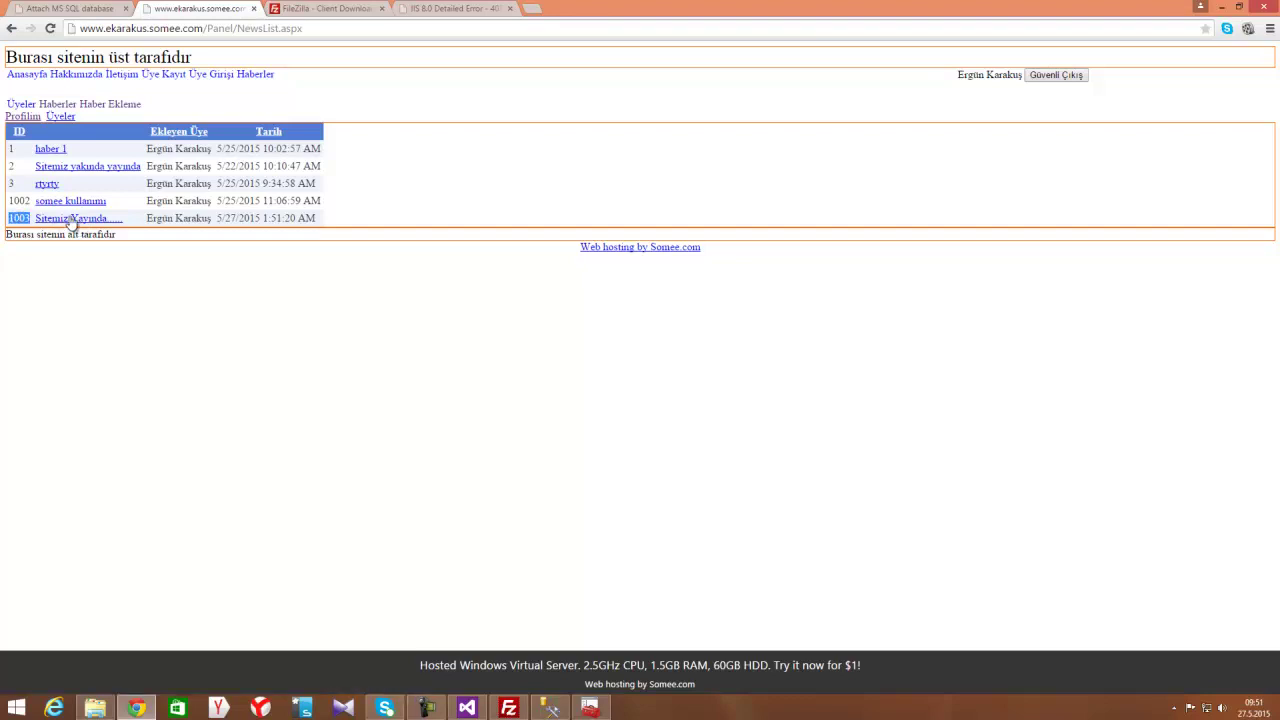
Check news item 1003 and its detail from the home page, then sign out with Güvenli Çıkış
{"action": "left_click", "coordinate": [76, 218]}
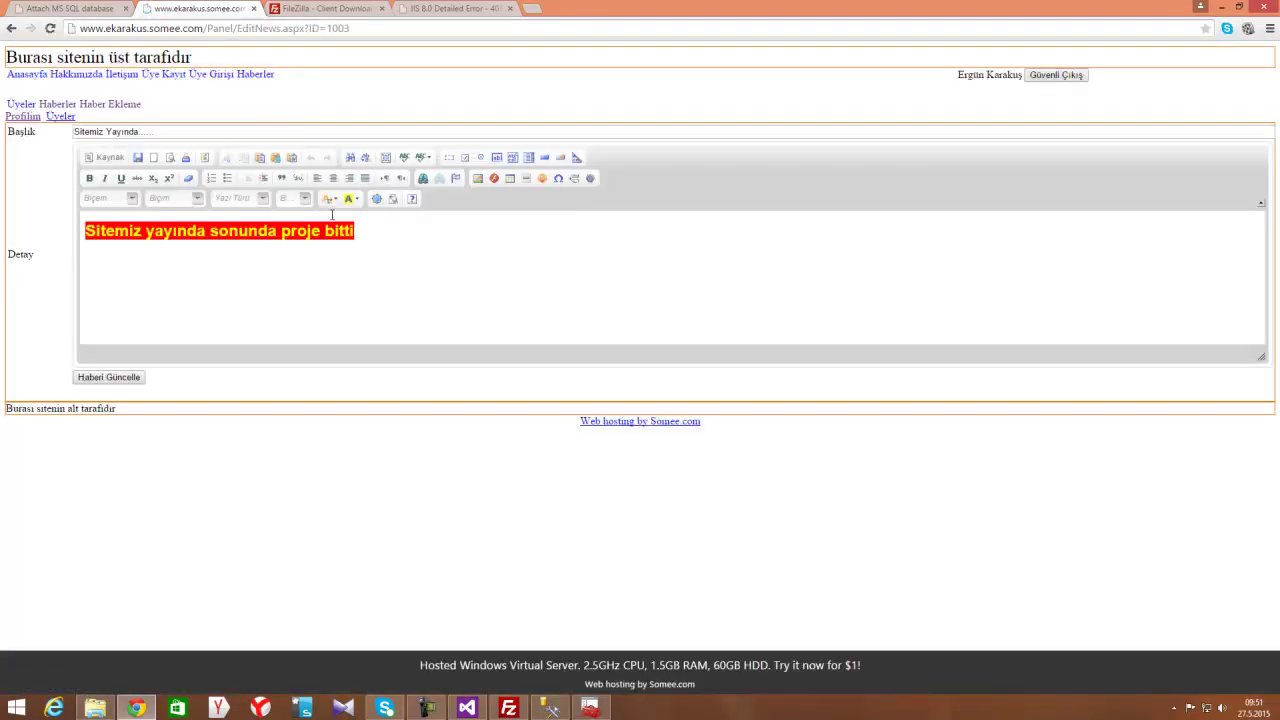
{"action": "left_click", "coordinate": [11, 28]}
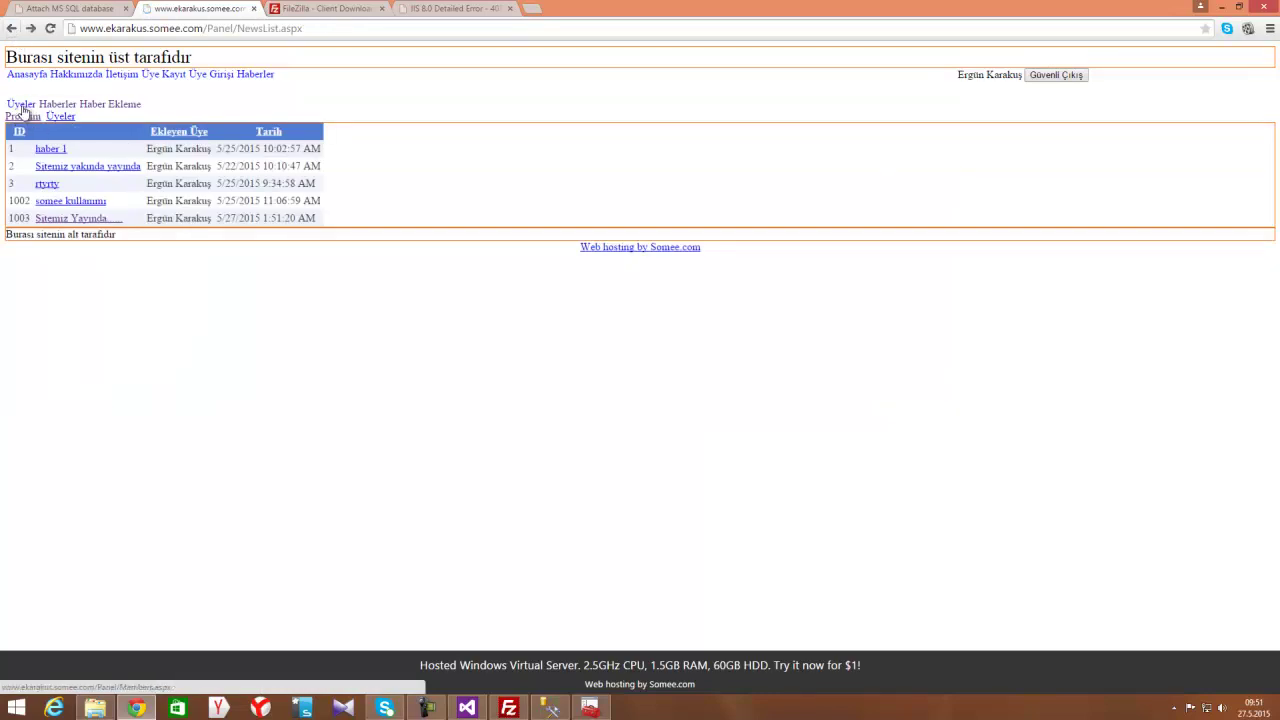
{"action": "left_click", "coordinate": [27, 75]}
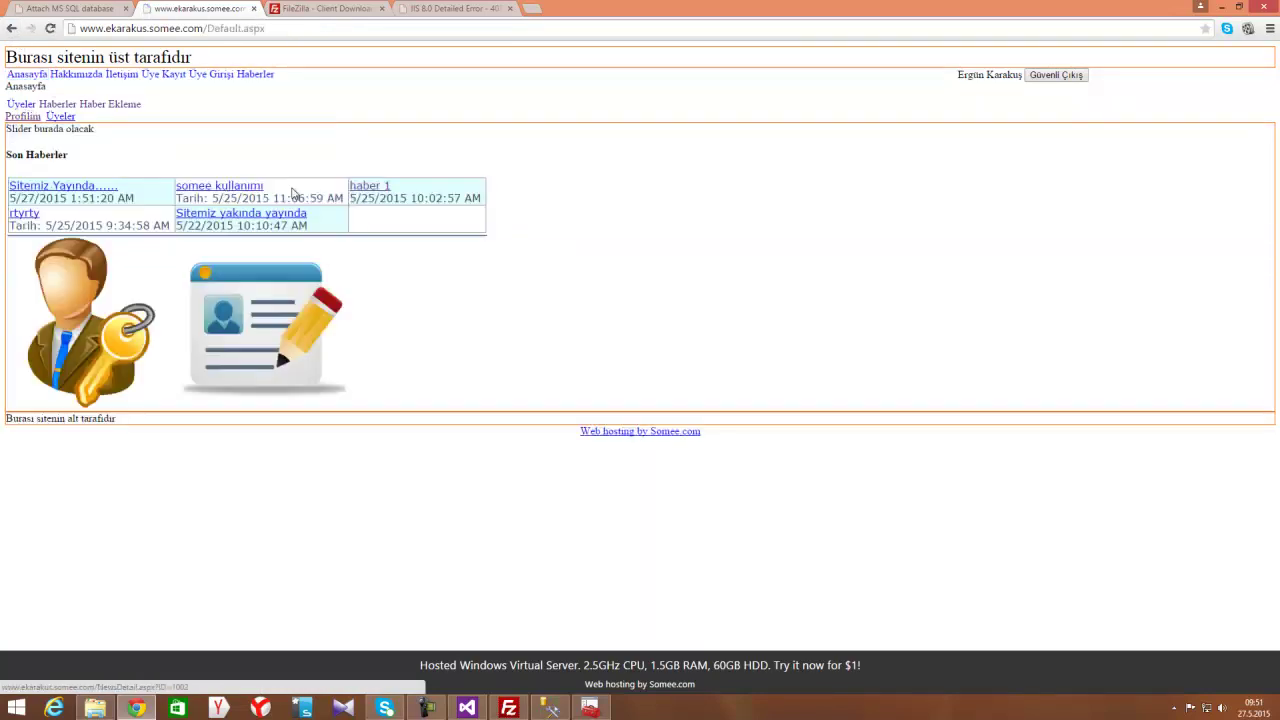
{"action": "left_click", "coordinate": [83, 191]}
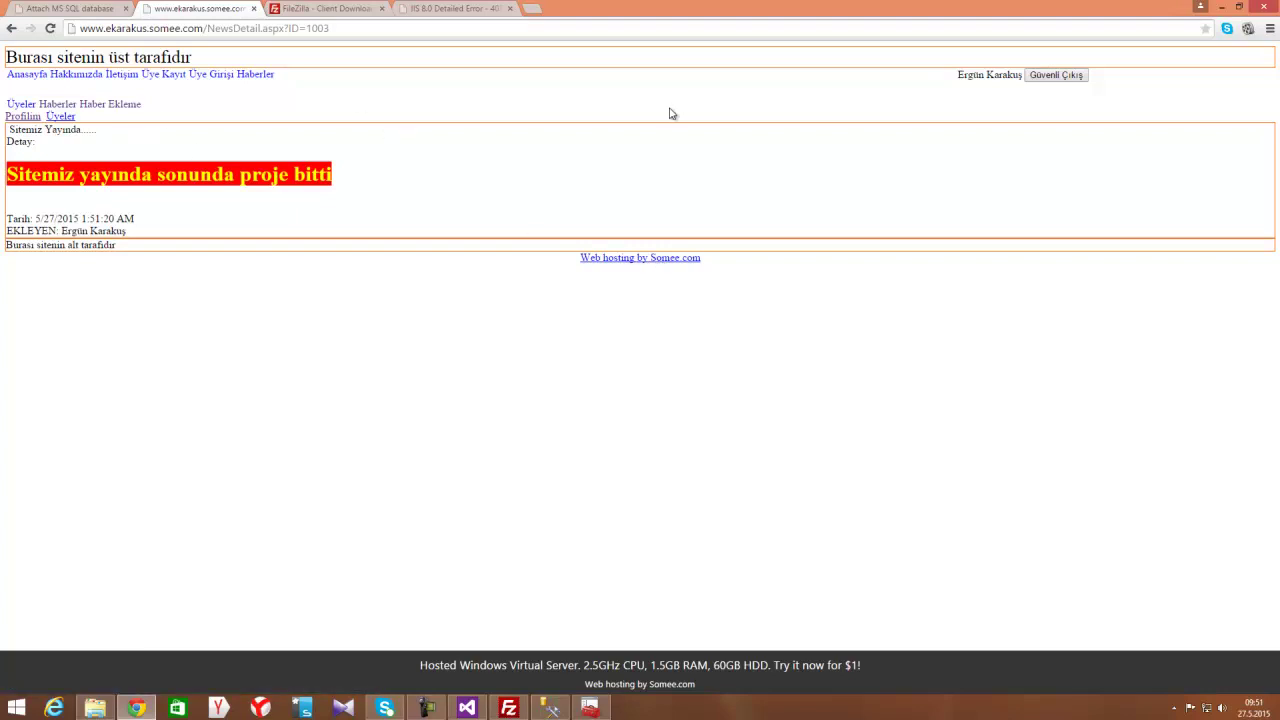
{"action": "left_click", "coordinate": [1067, 77]}
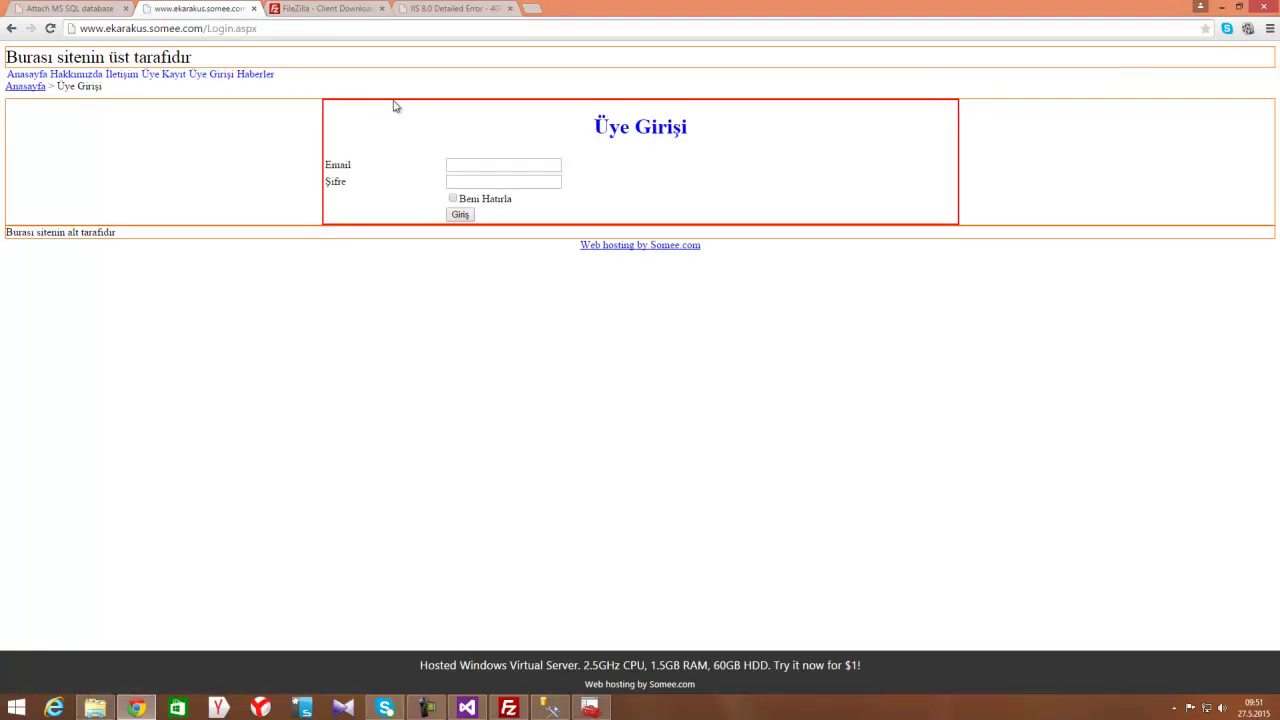
{"action": "left_click", "coordinate": [22, 75]}
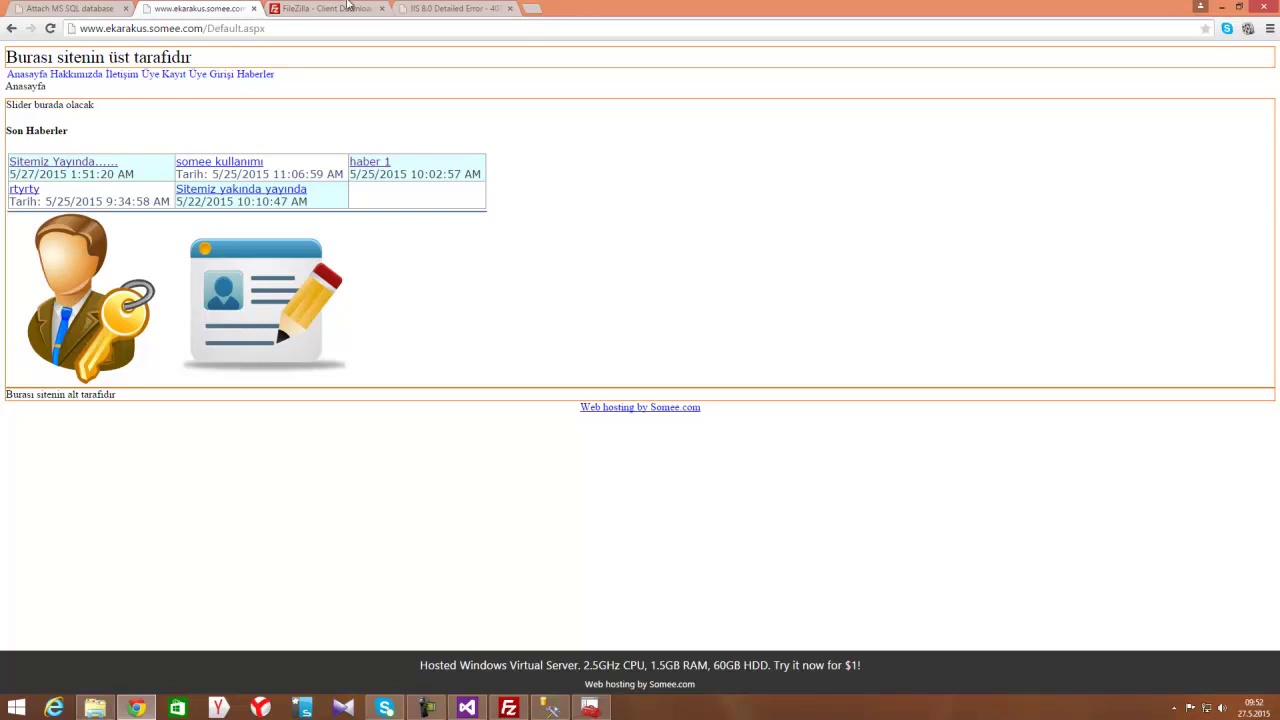
Return to the Attach MS SQL database tab and zoom the page out with Ctrl+minus
{"action": "left_click", "coordinate": [326, 8]}
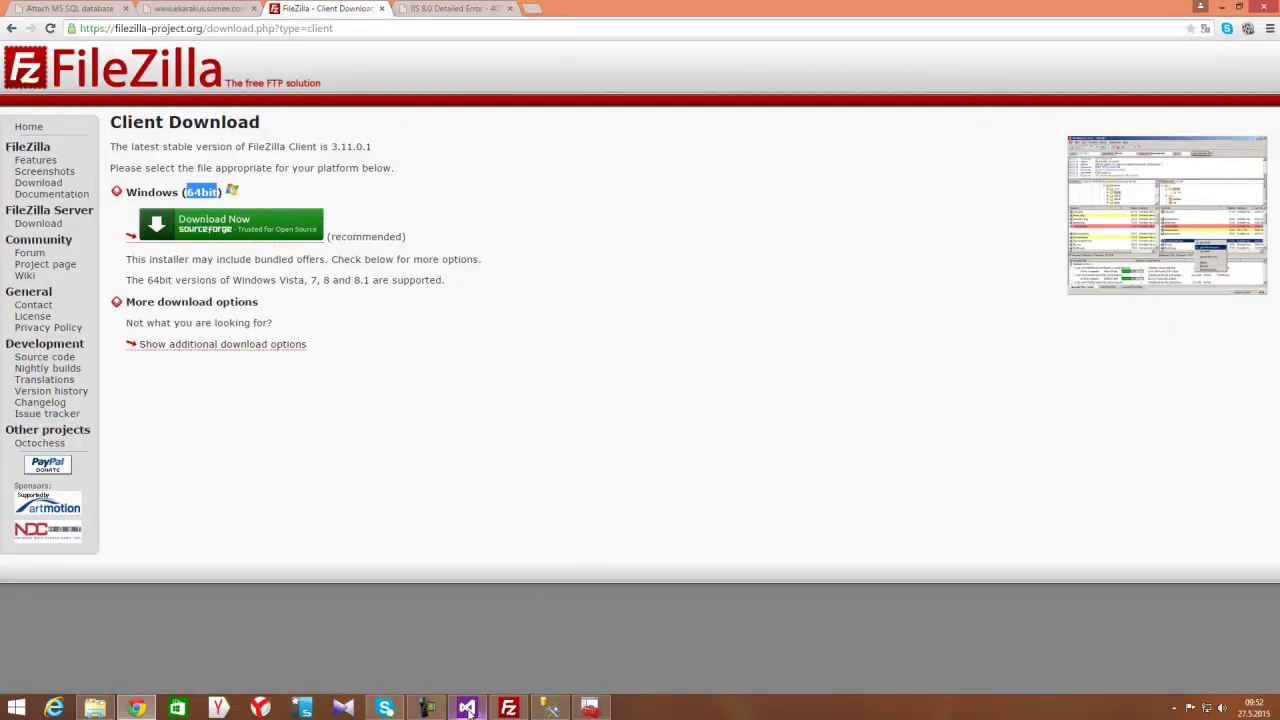
{"action": "left_click", "coordinate": [217, 8]}
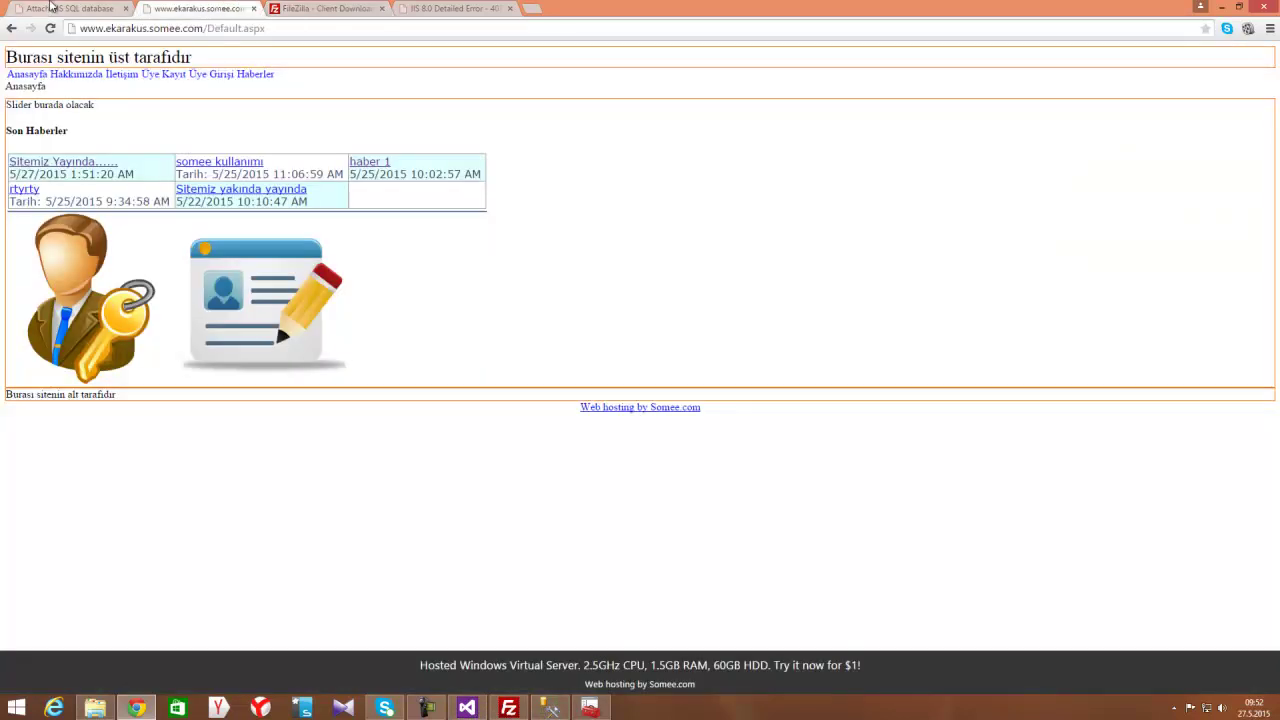
{"action": "left_click", "coordinate": [70, 8]}
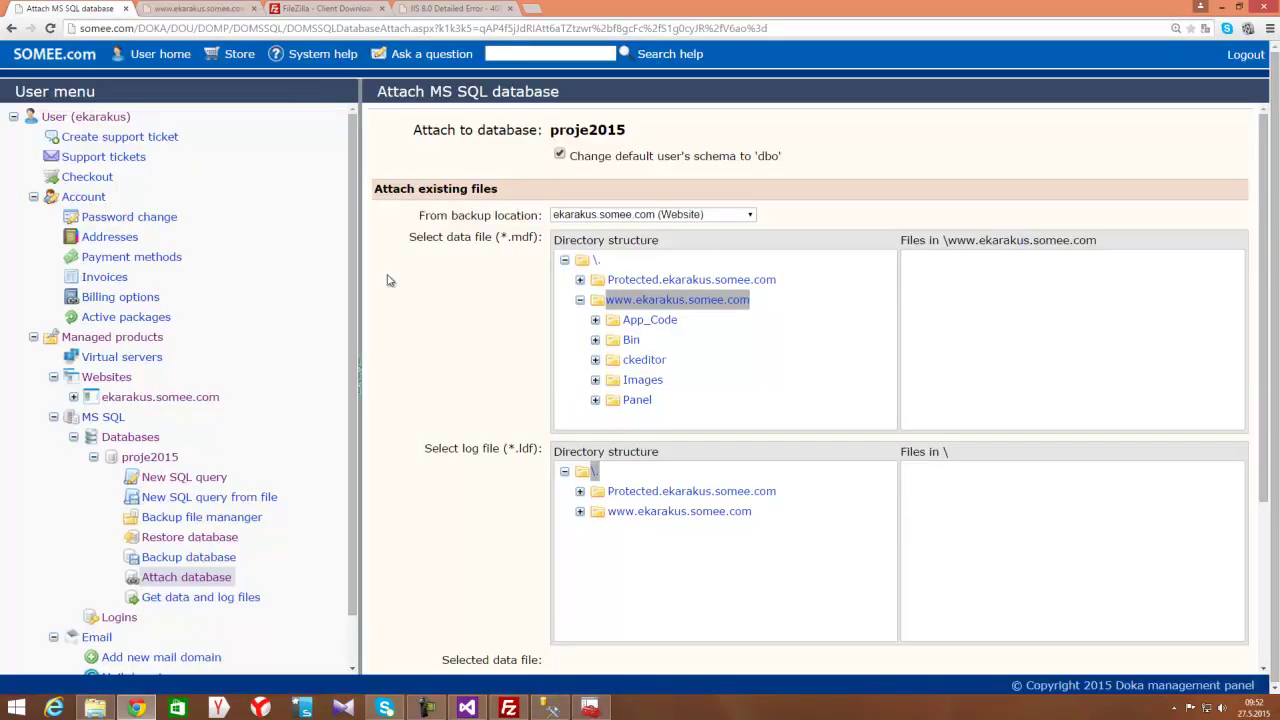
{"action": "left_click", "coordinate": [140, 440]}
{"action": "key", "text": "ctrl+minus"}
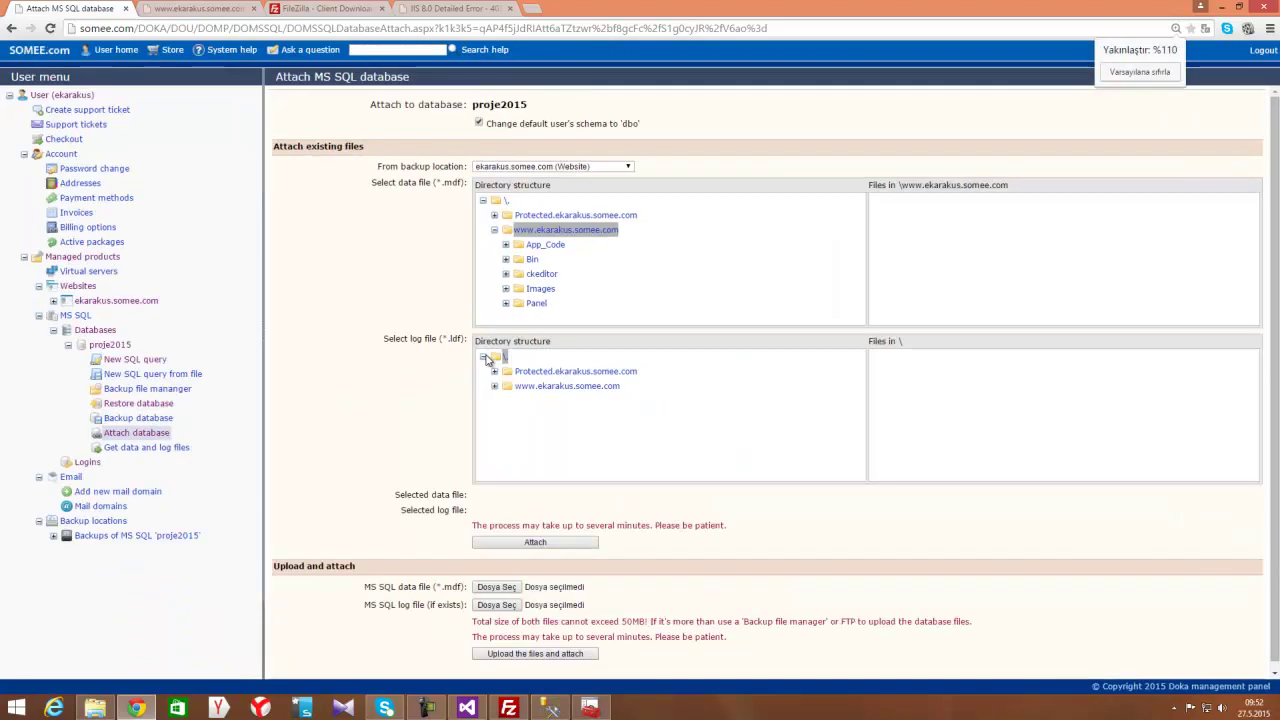